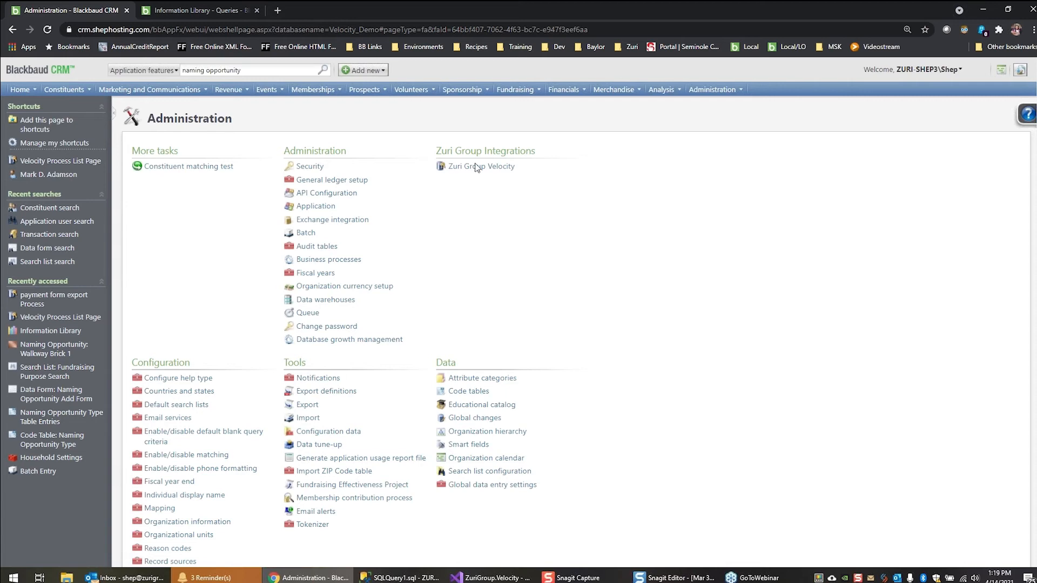
Open the Zuri Group Velocity integration page and display its list of processors
mouse_move(498, 171)
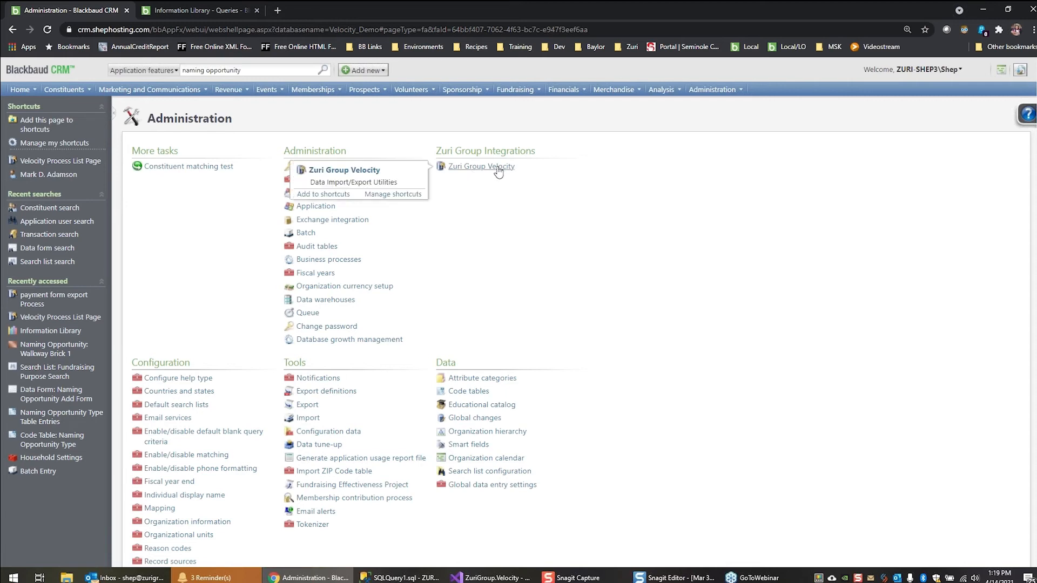
left_click(496, 168)
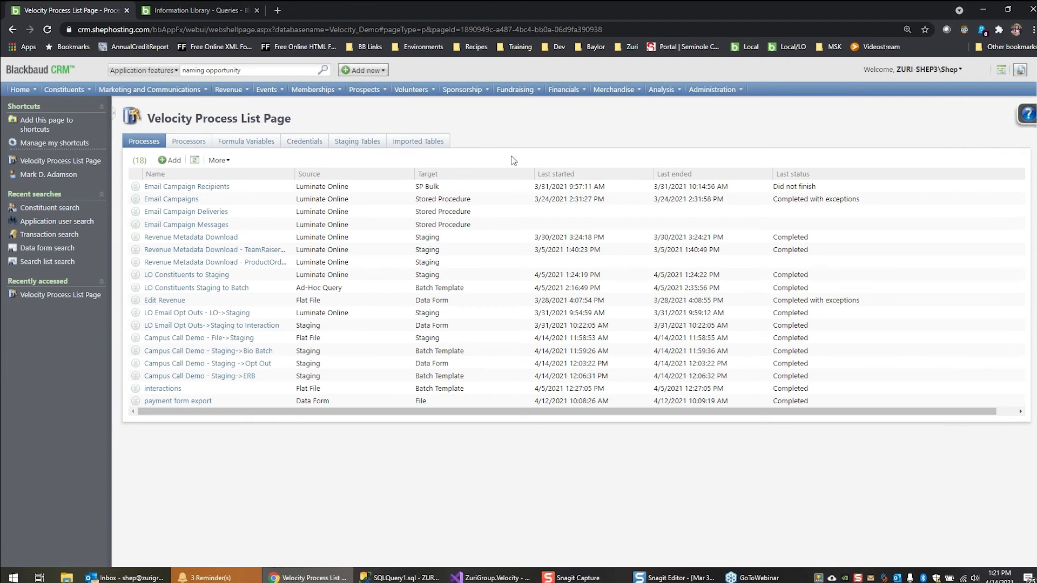
left_click(189, 143)
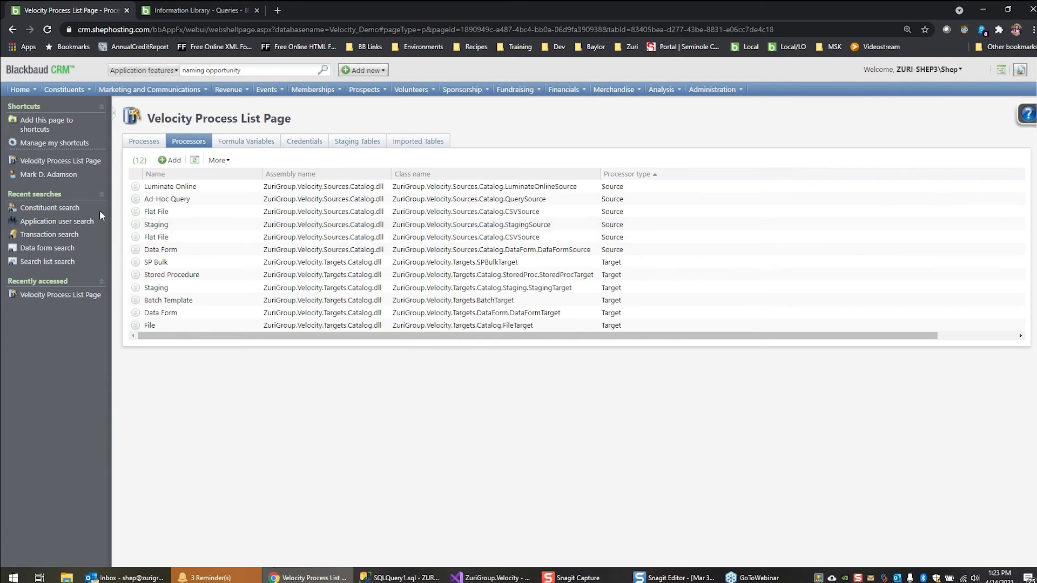
Examine the source and target processors, including Staging, Data Form, Batch Template and File, with their assembly and class names
left_click(183, 288)
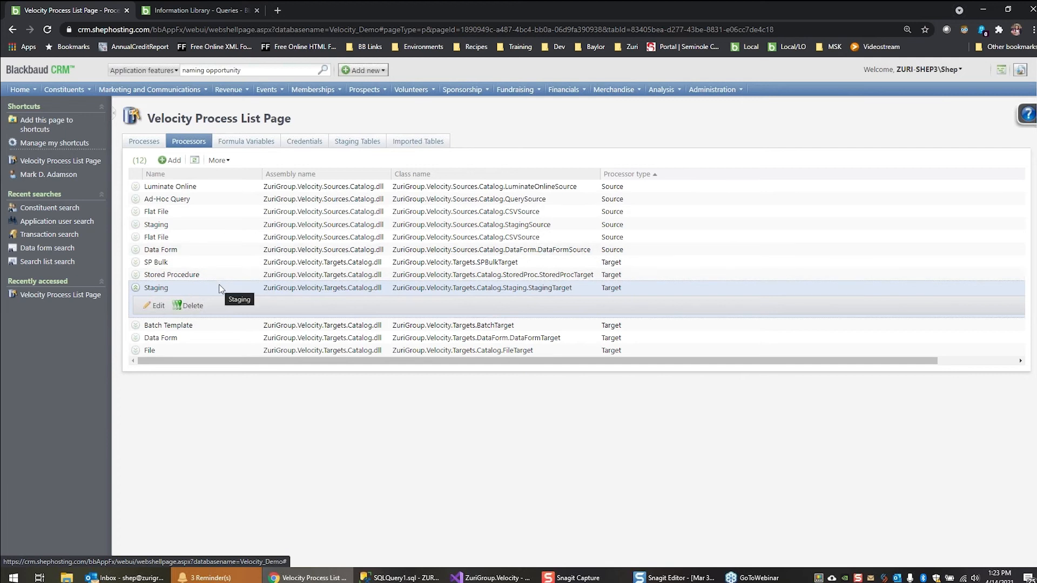
left_click(268, 289)
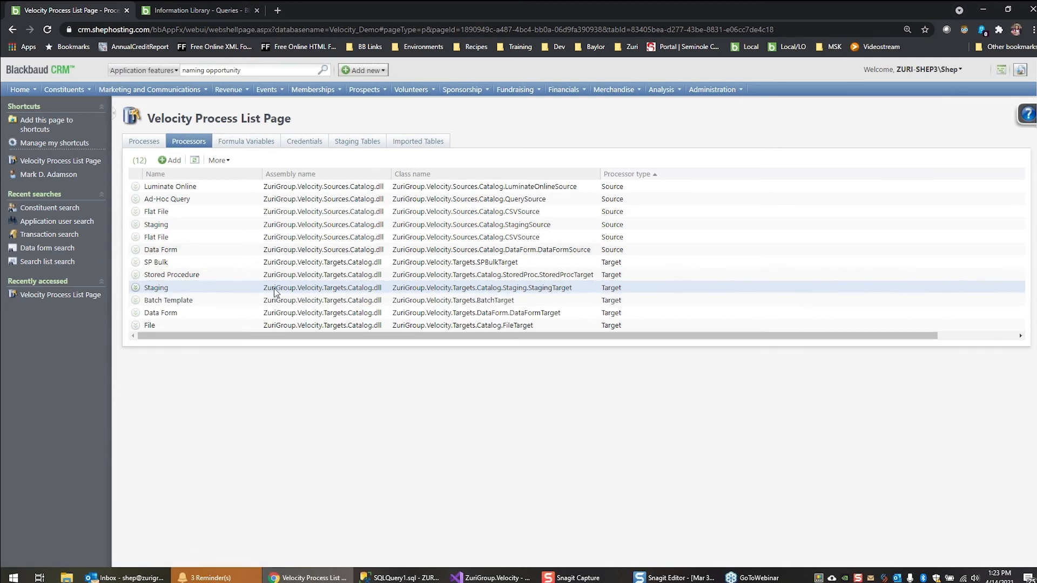
left_click(278, 252)
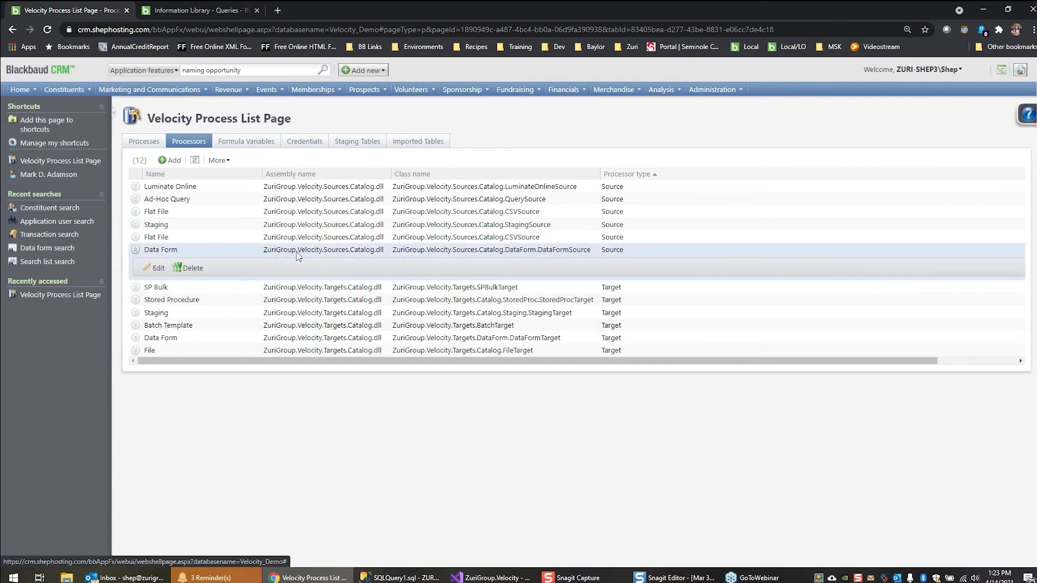
left_click(280, 339)
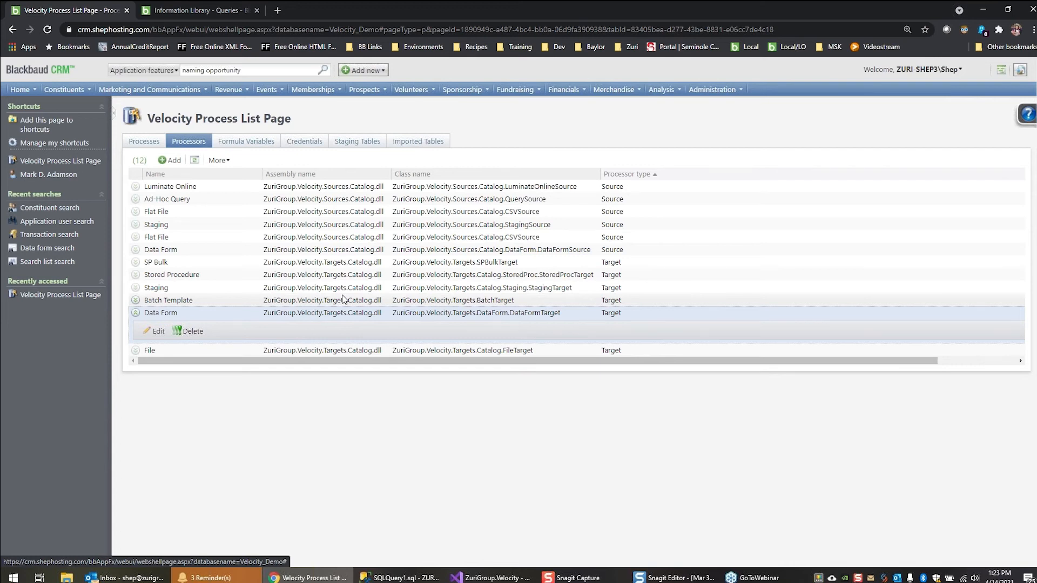
left_click(361, 315)
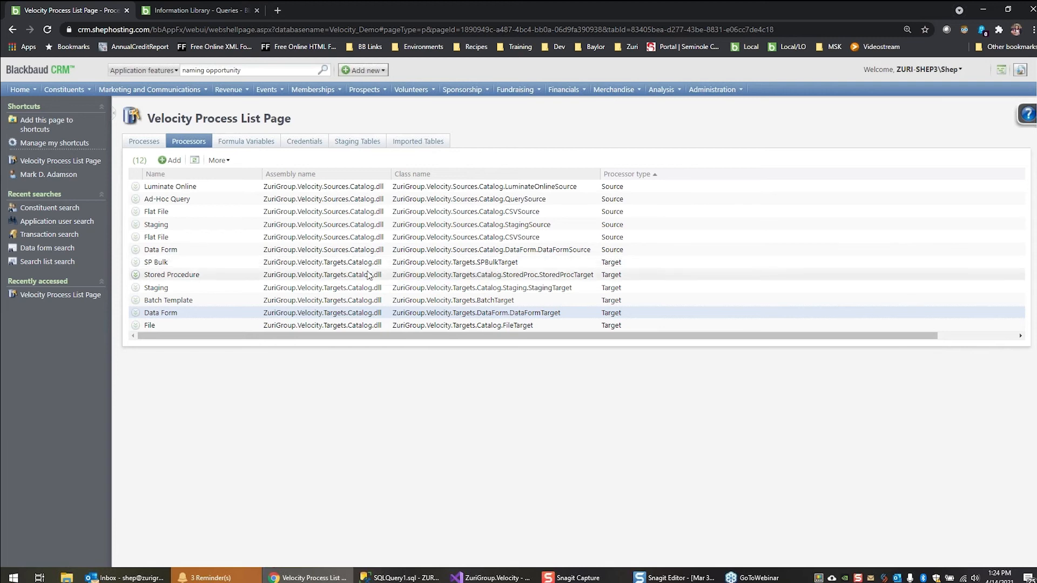
left_click(361, 303)
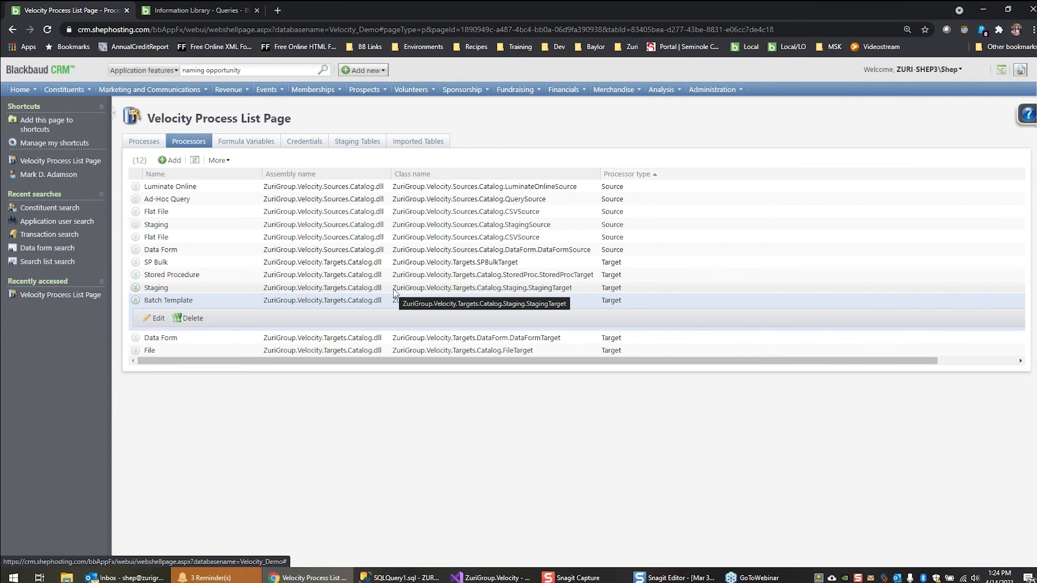
left_click(401, 351)
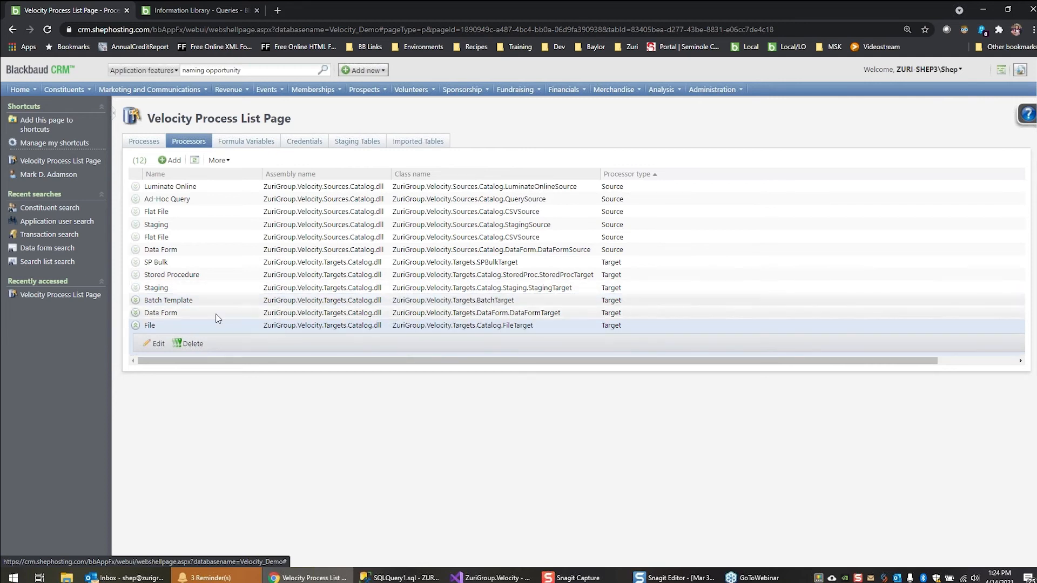
left_click(568, 330)
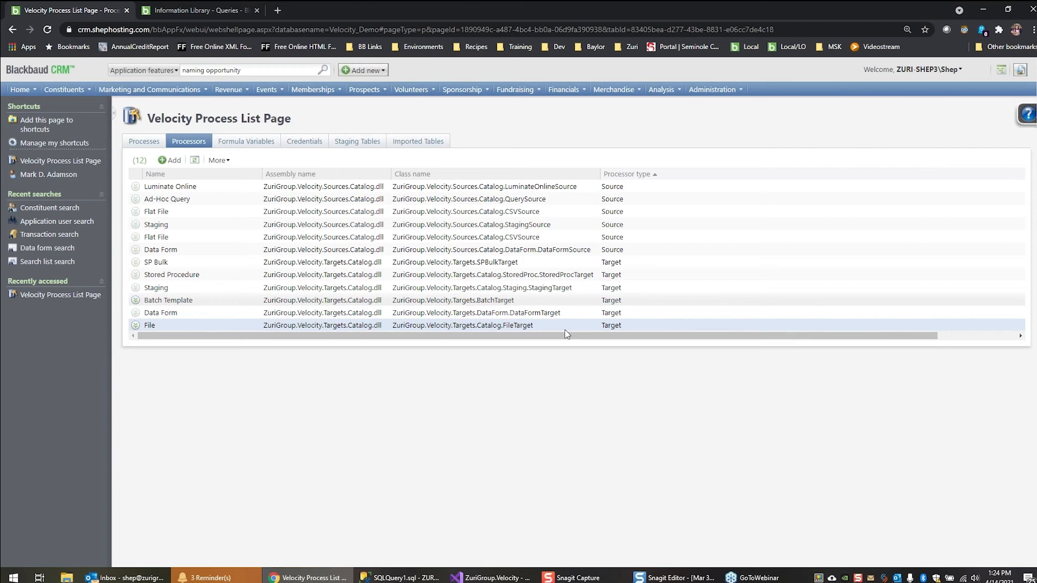
left_click(257, 186)
left_click(327, 354)
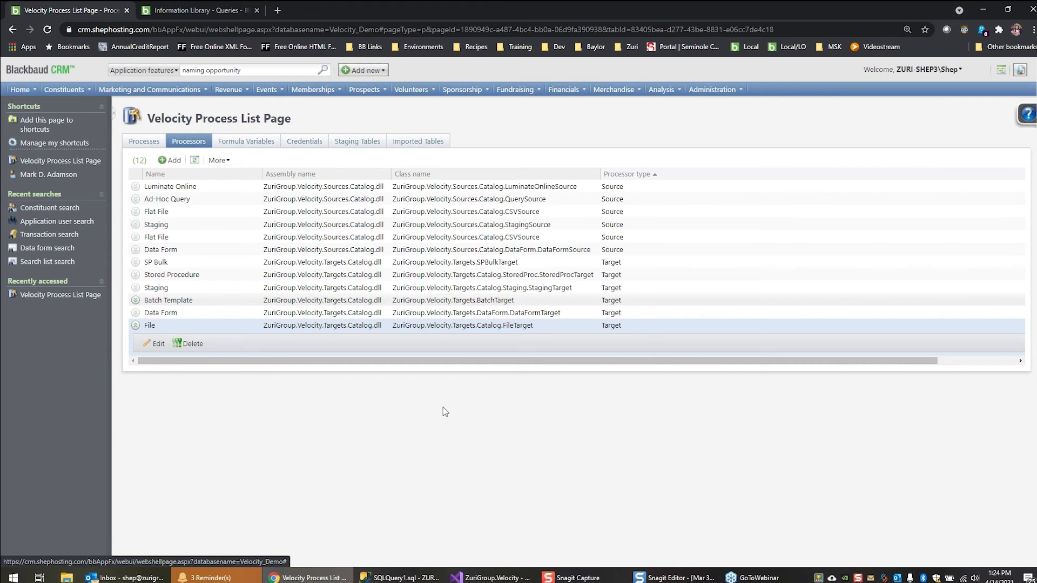
left_click(441, 328)
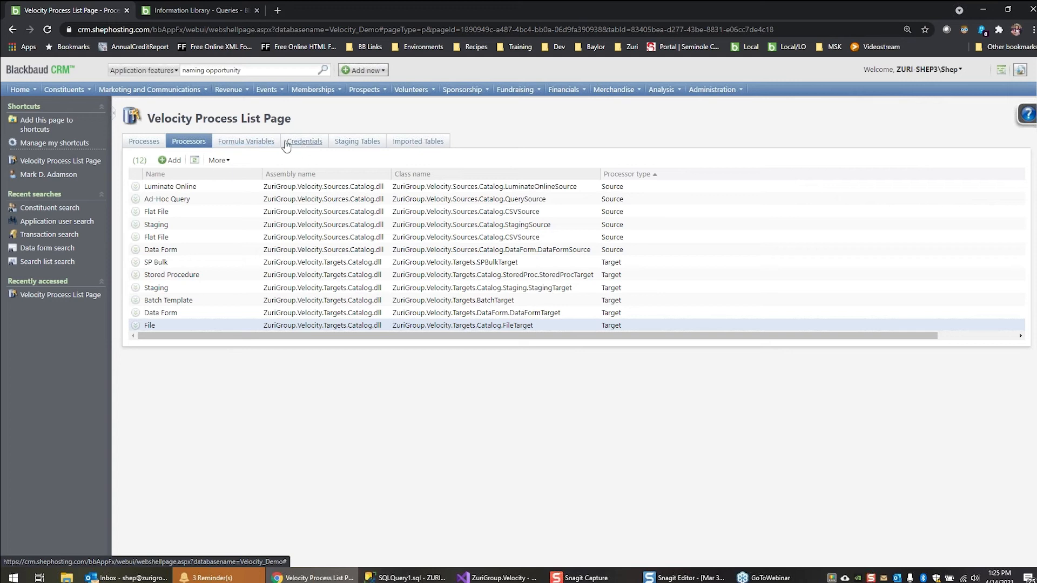
Examine the columns, data types and linked batch types of the USR_CAMPUSCALLDEMO staging table, and close its definition without saving
left_click(352, 143)
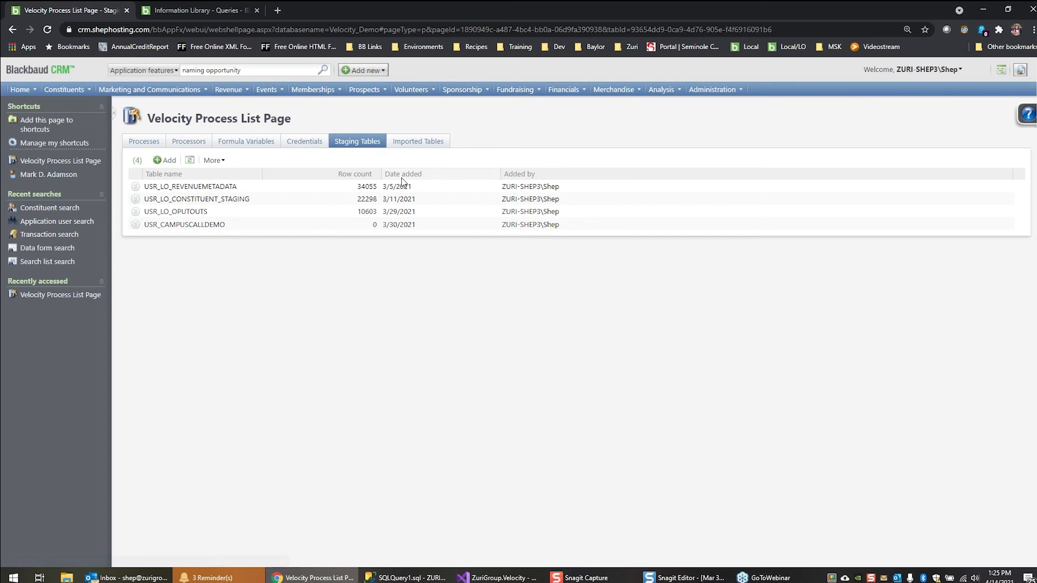
left_click(362, 226)
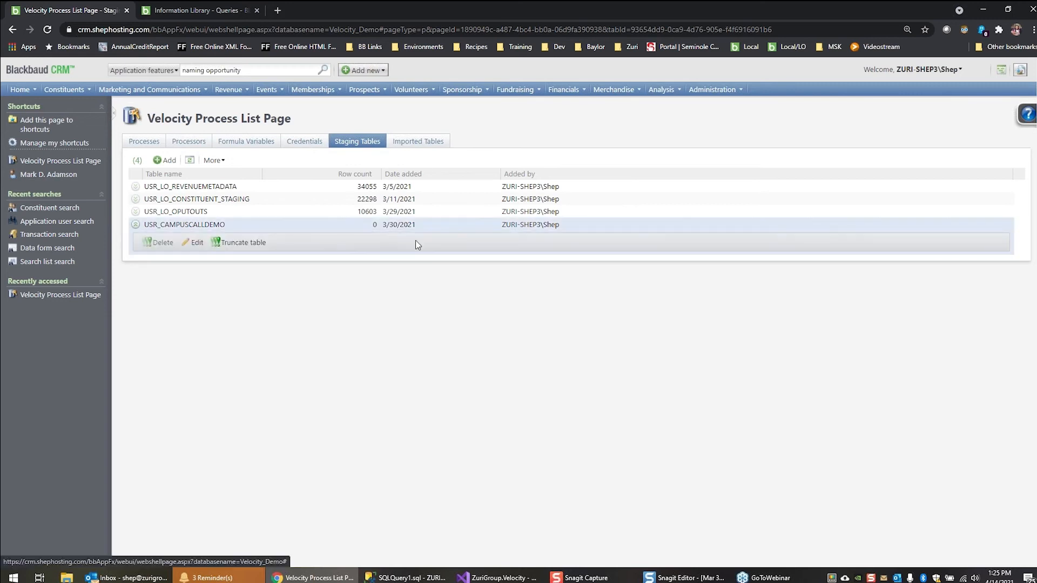
left_click(196, 244)
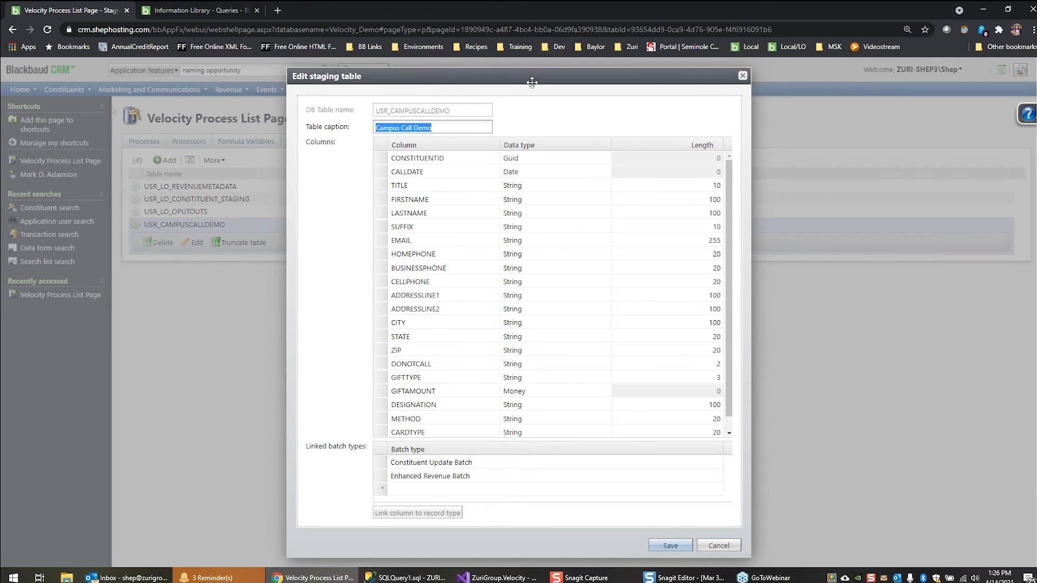
left_click_drag(531, 79, 530, 71)
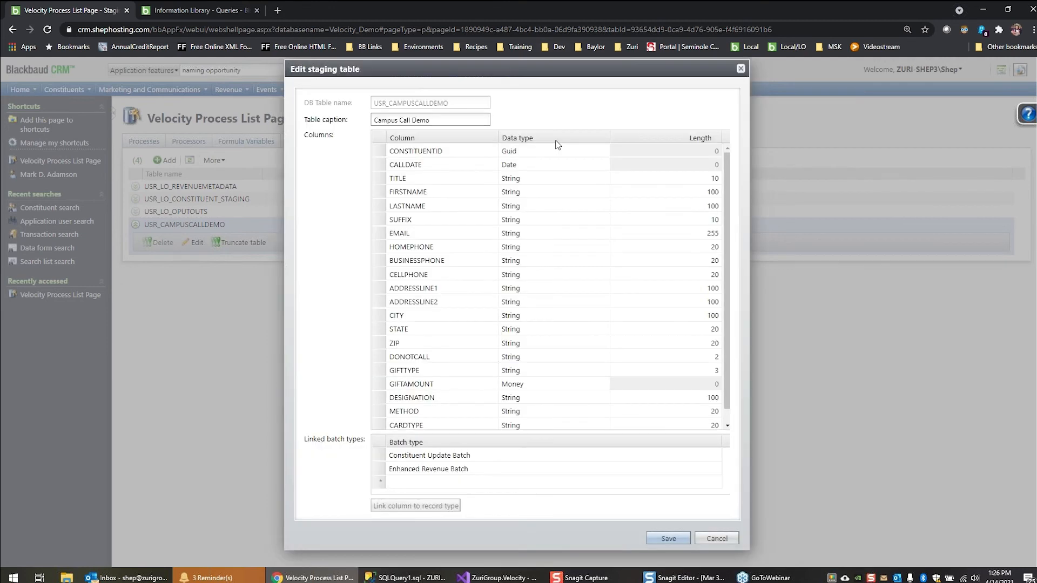
left_click(727, 426)
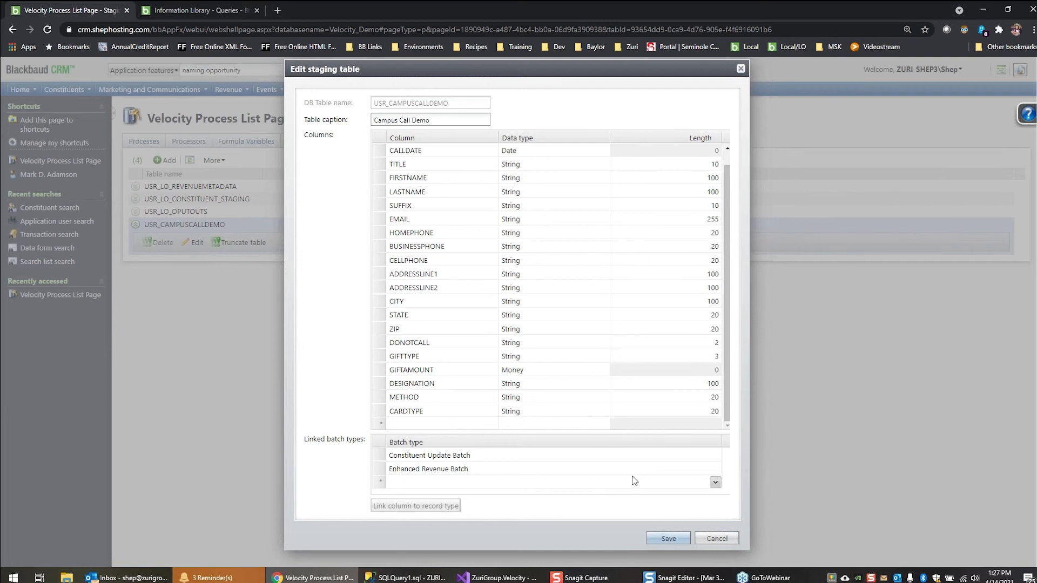
left_click(729, 538)
left_click(611, 476)
left_click(716, 539)
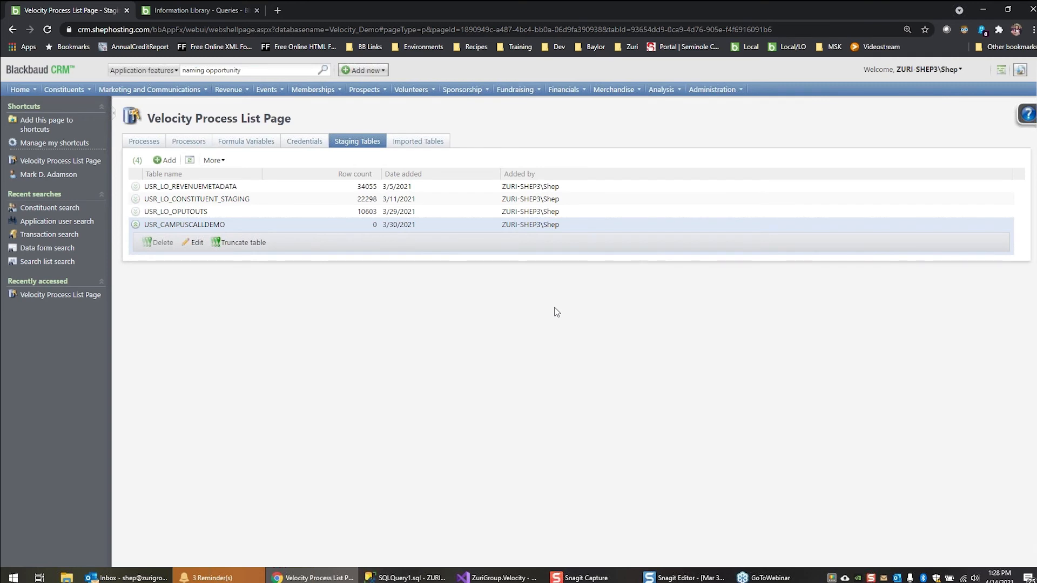
Start adding an imported data table from the file export (13).csv and name it export13.csv
left_click(430, 144)
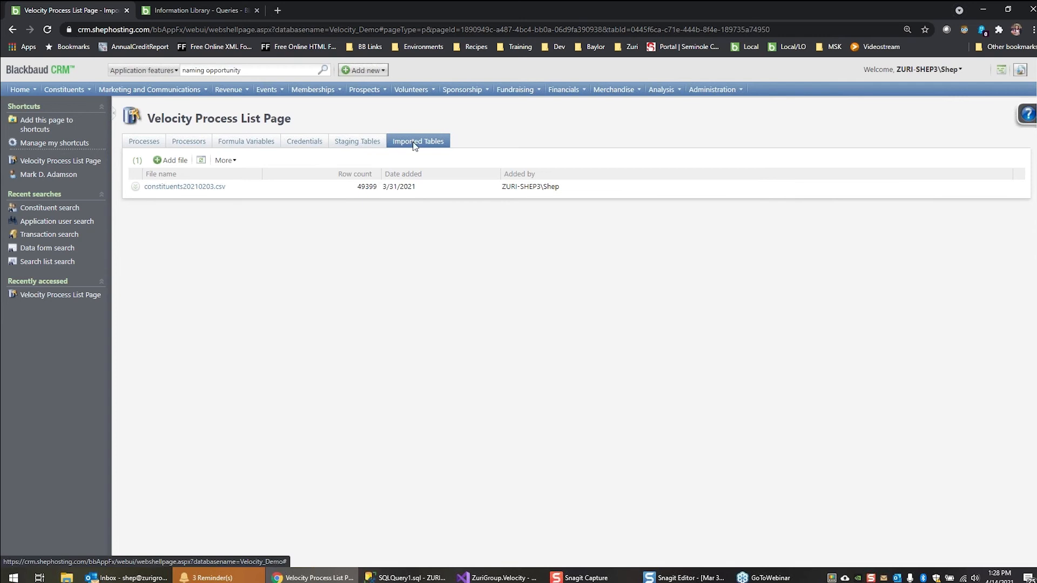
left_click(170, 160)
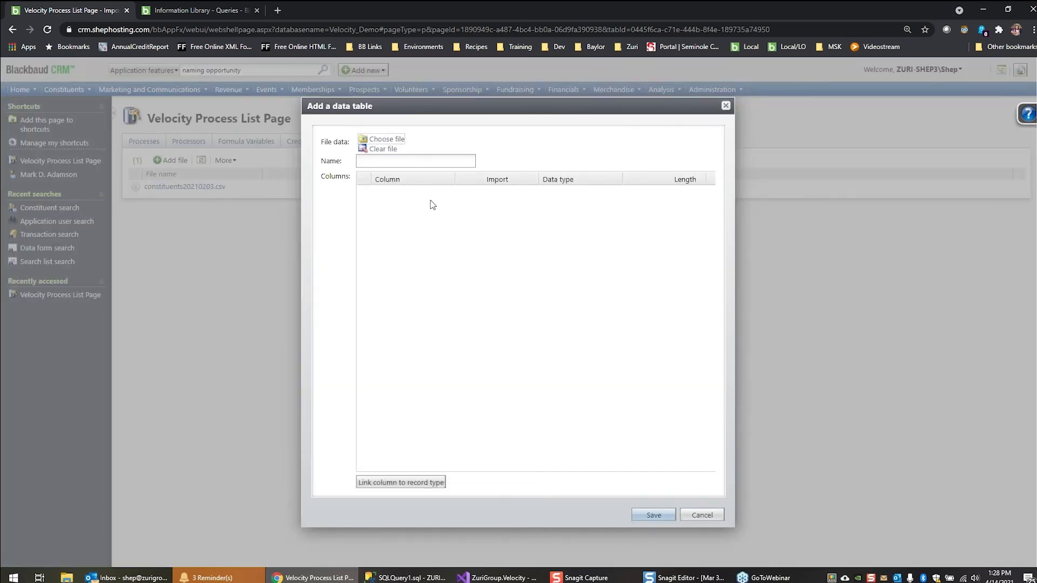
left_click(381, 140)
double_click(235, 100)
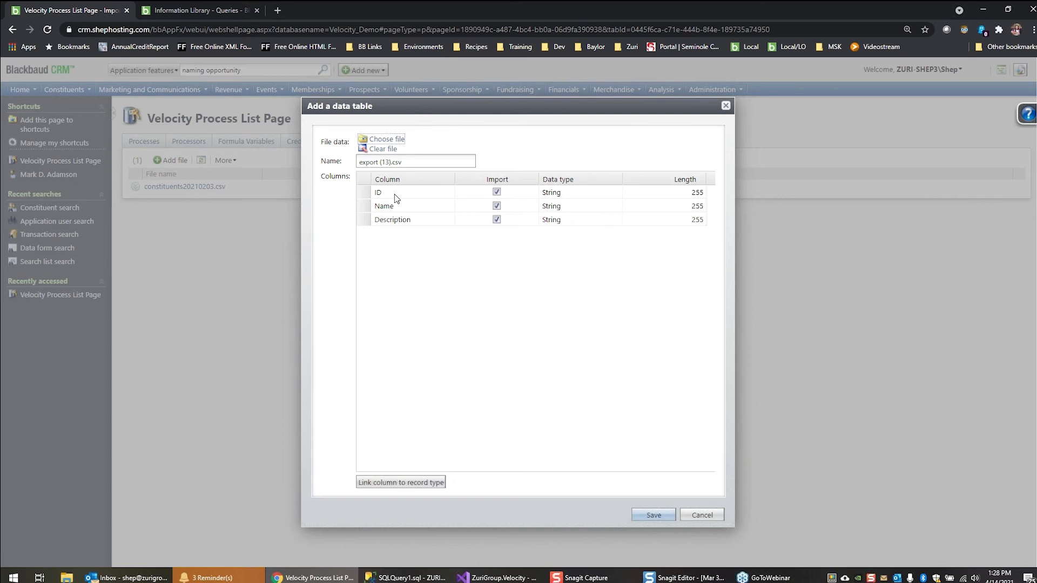
left_click(379, 163)
key("Delete")
key("Delete")
key("BackSpace")
Try linking the first ID column to the Constituent record type with the ID (Guid) lookup, and discard the new data table
left_click(365, 194)
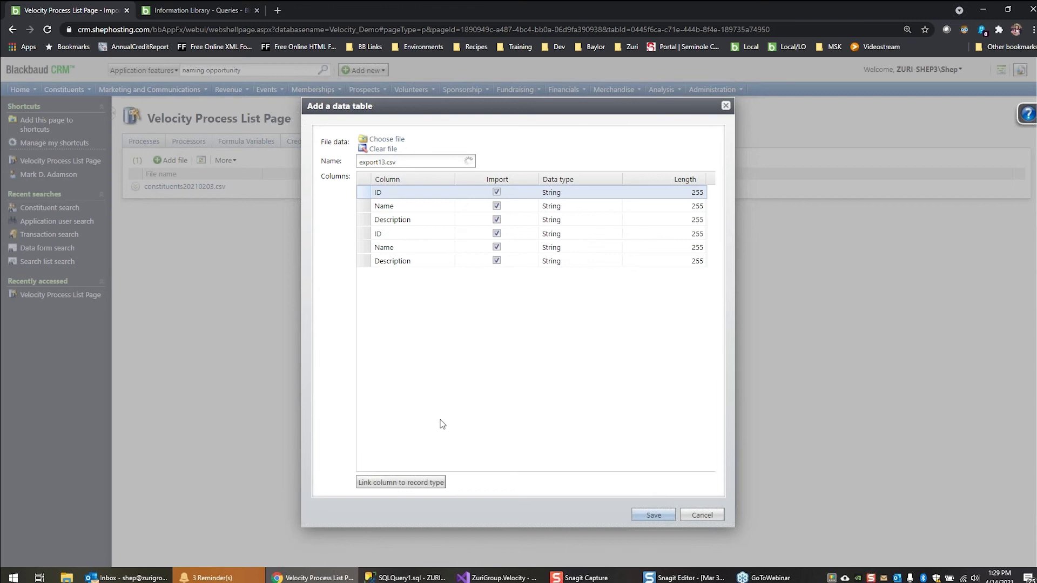
left_click(423, 485)
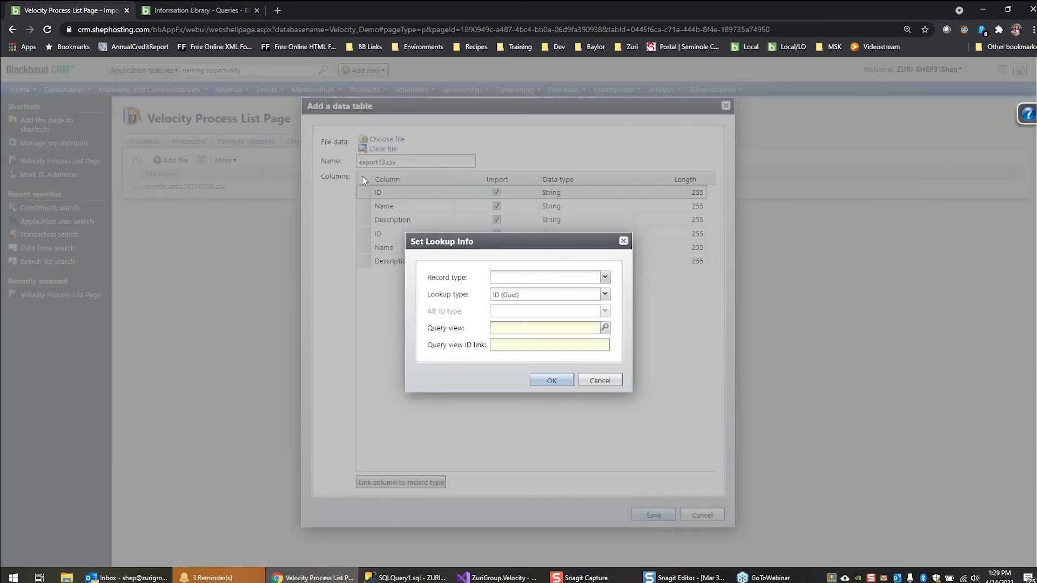
left_click(606, 278)
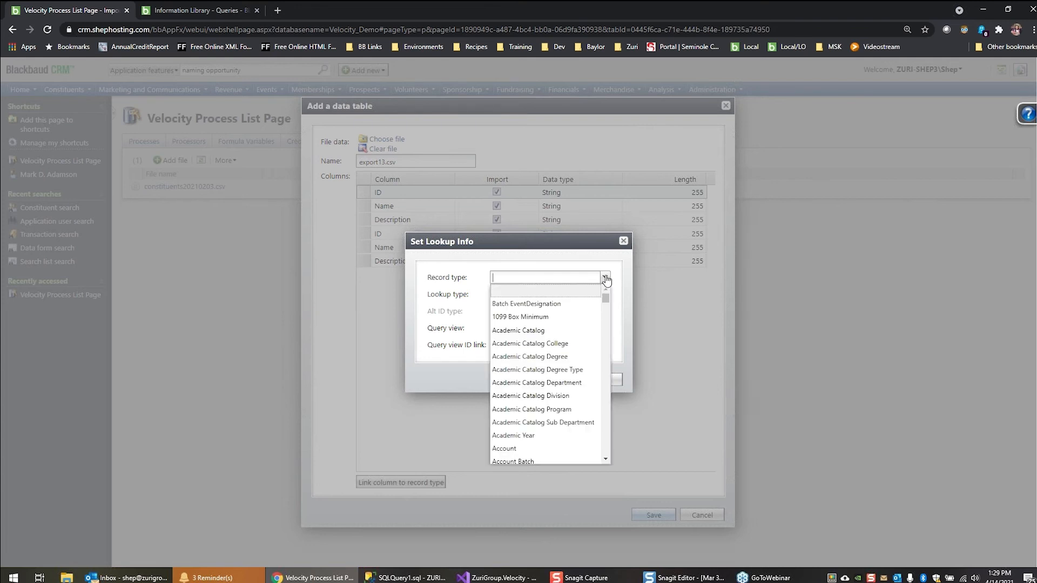
type("con")
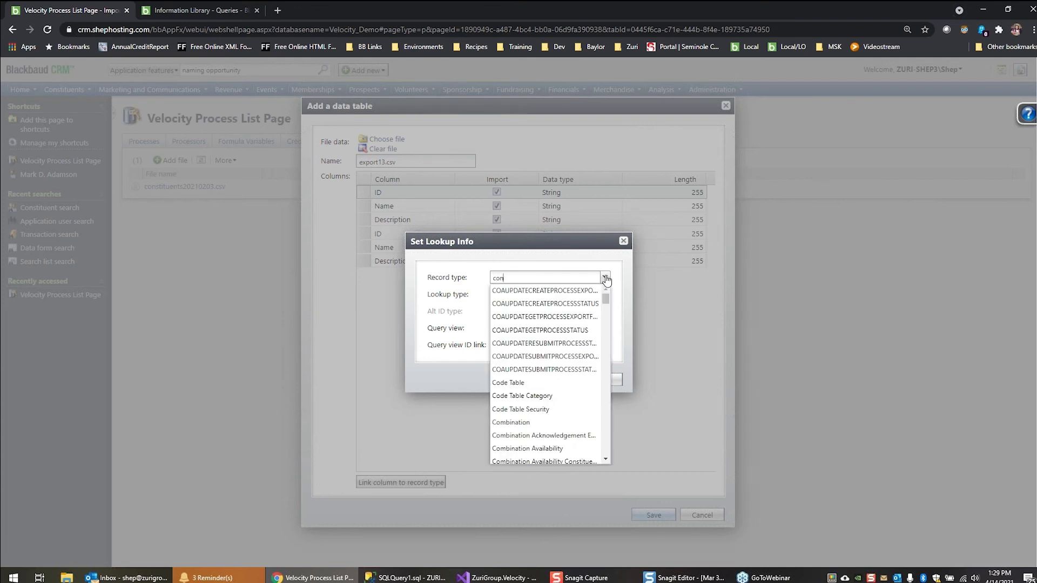
type("s")
key("BackSpace")
key("BackSpace")
type("n")
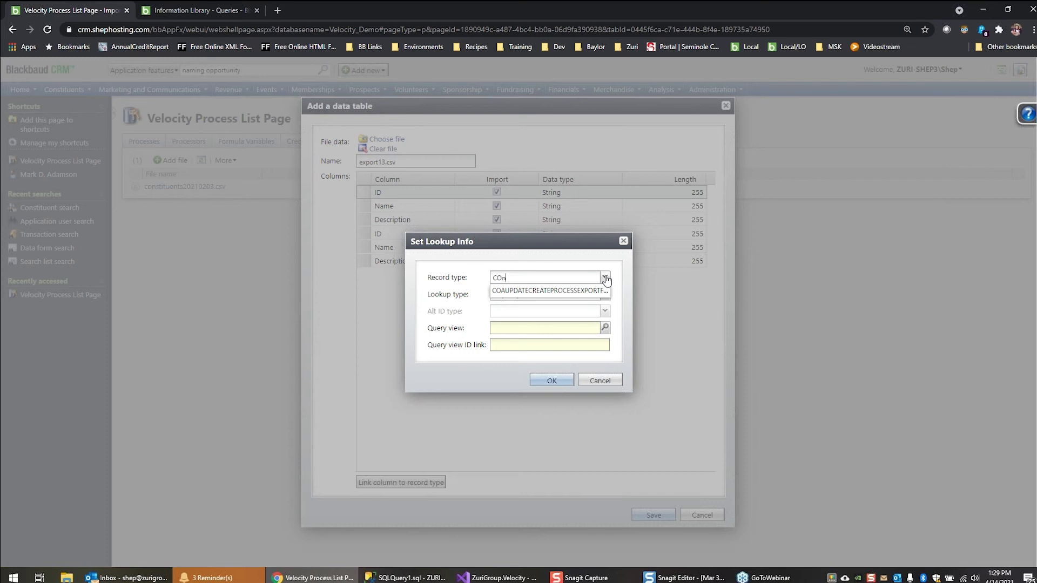
type("t")
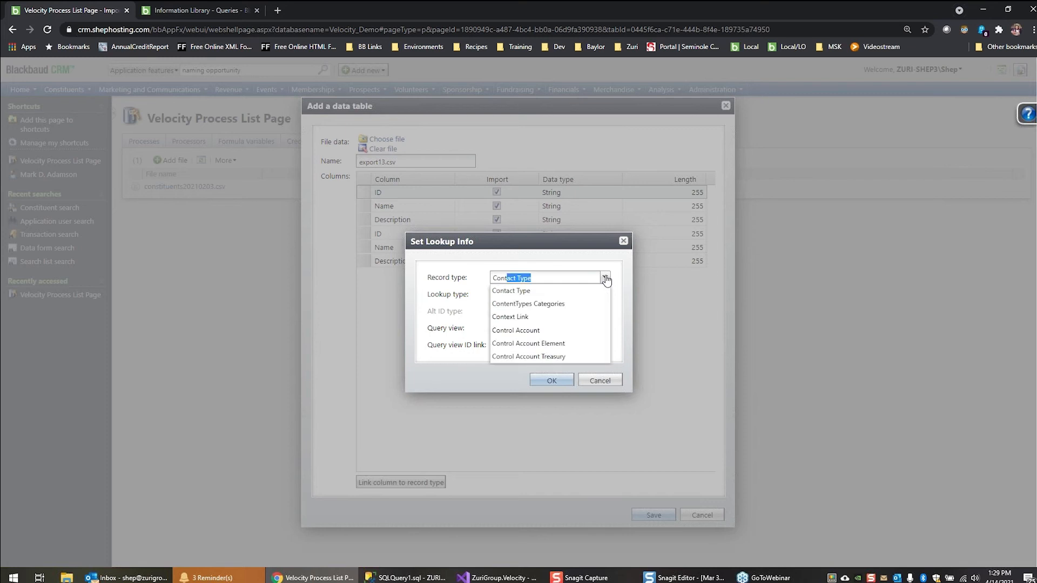
key("BackSpace")
key("BackSpace")
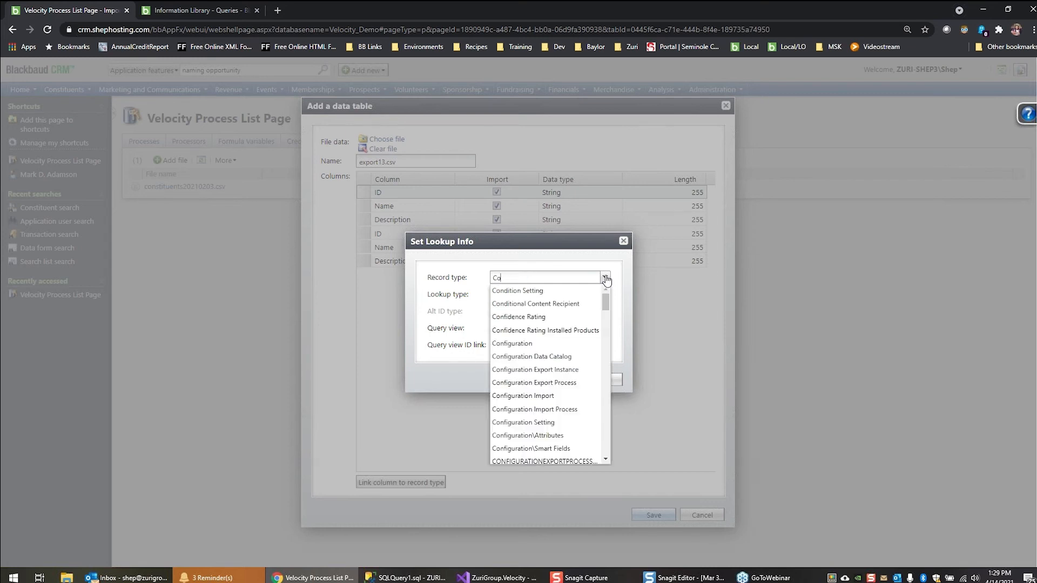
type("nstituent")
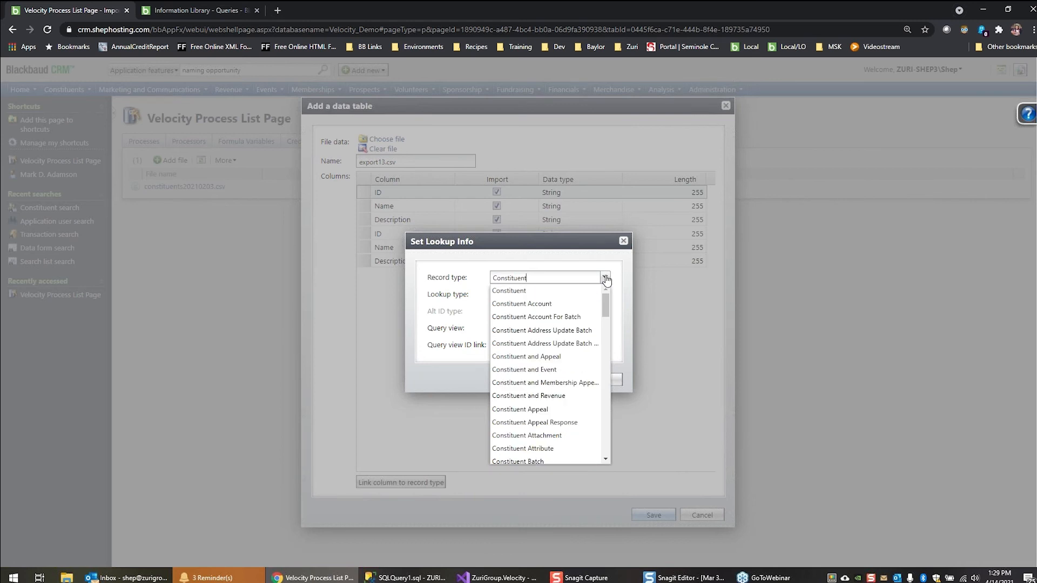
left_click(523, 290)
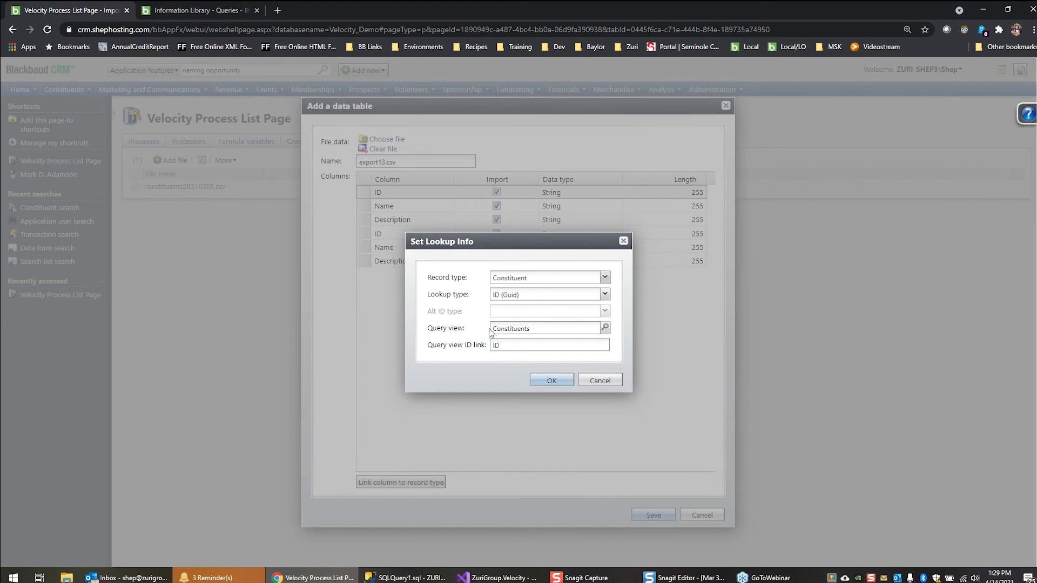
left_click(602, 381)
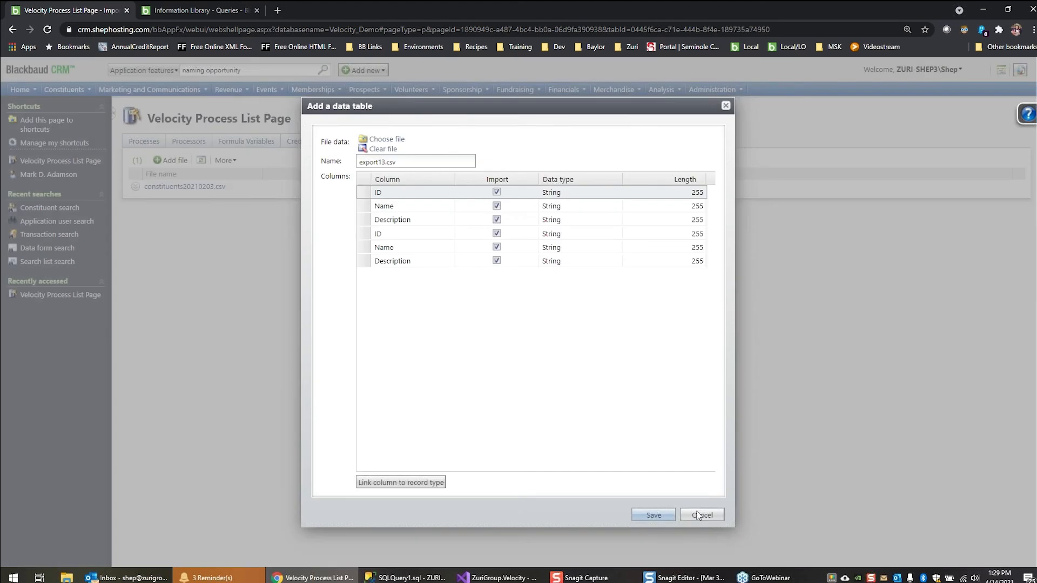
left_click(701, 514)
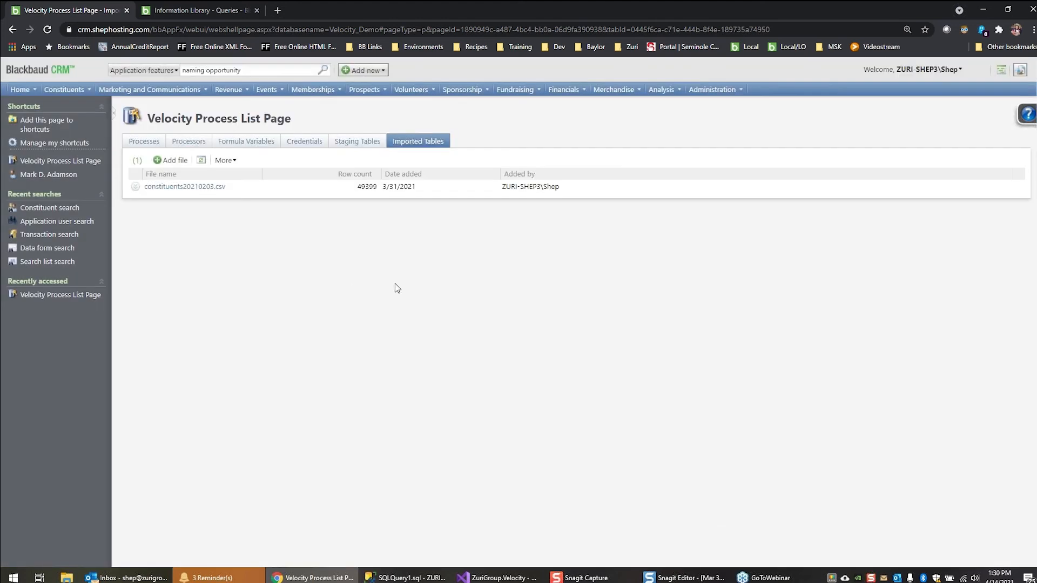
Start adding a Velocity process named Naming Opportunity Import with Flat File as its source, and open the source settings
left_click(148, 140)
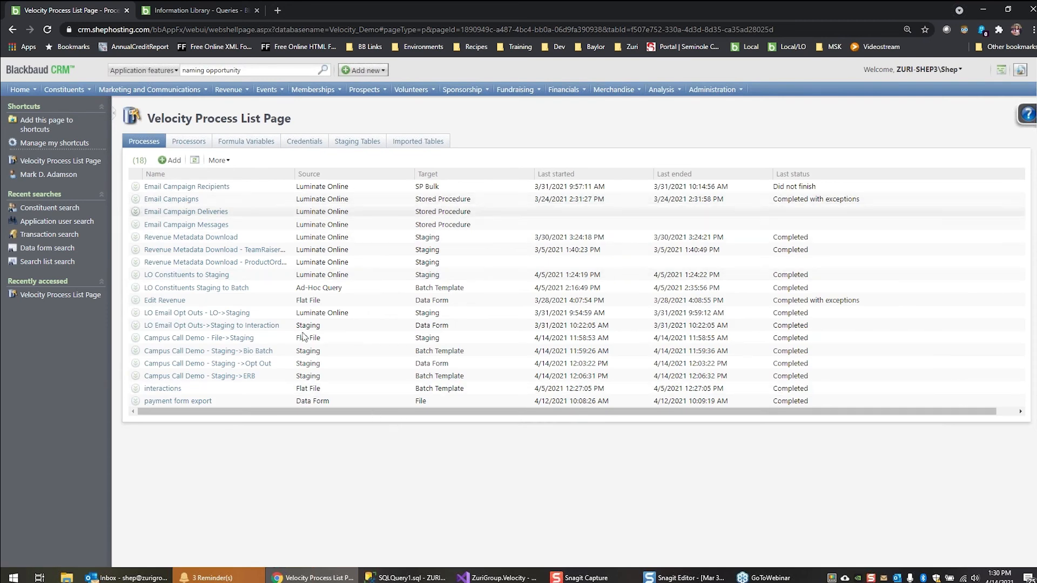
left_click(172, 159)
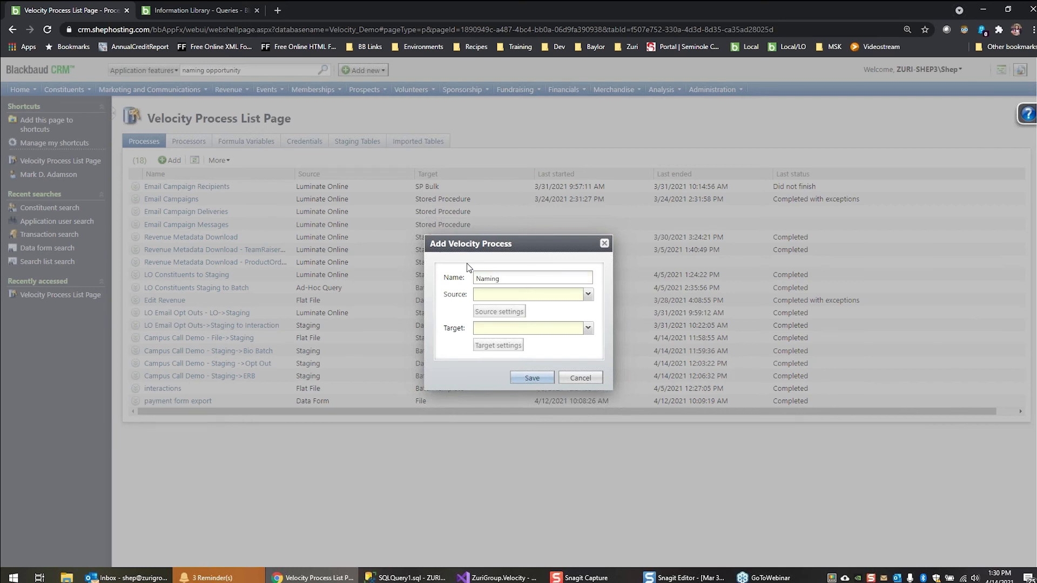
type("Naming Opportunity Import")
left_click(588, 295)
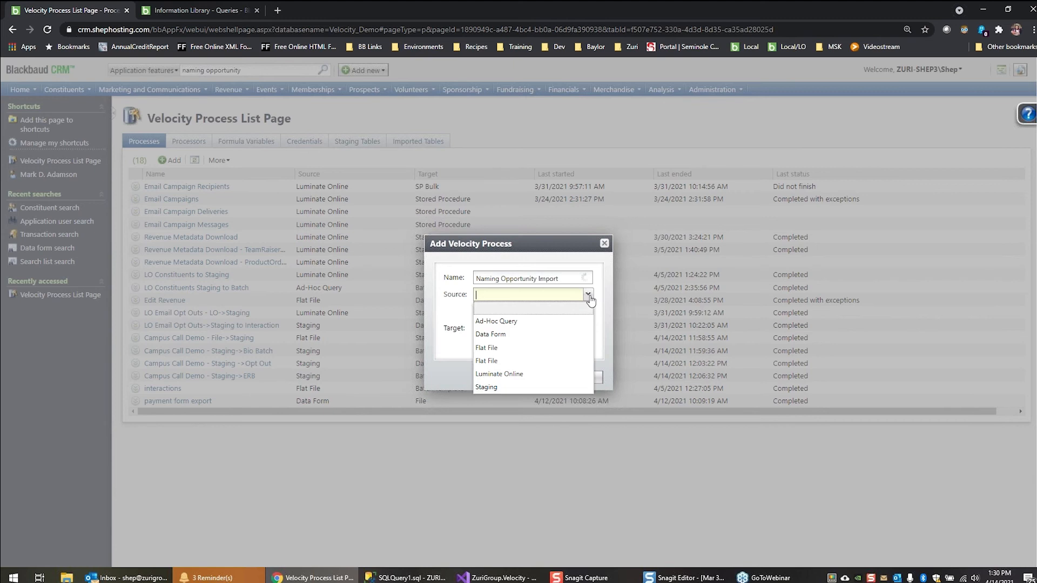
left_click(532, 350)
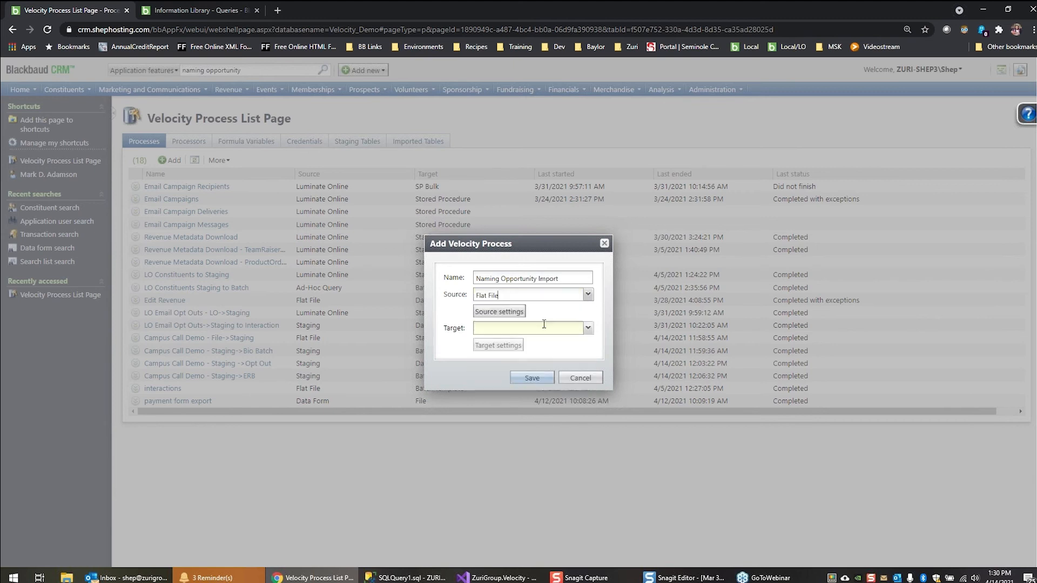
left_click(496, 314)
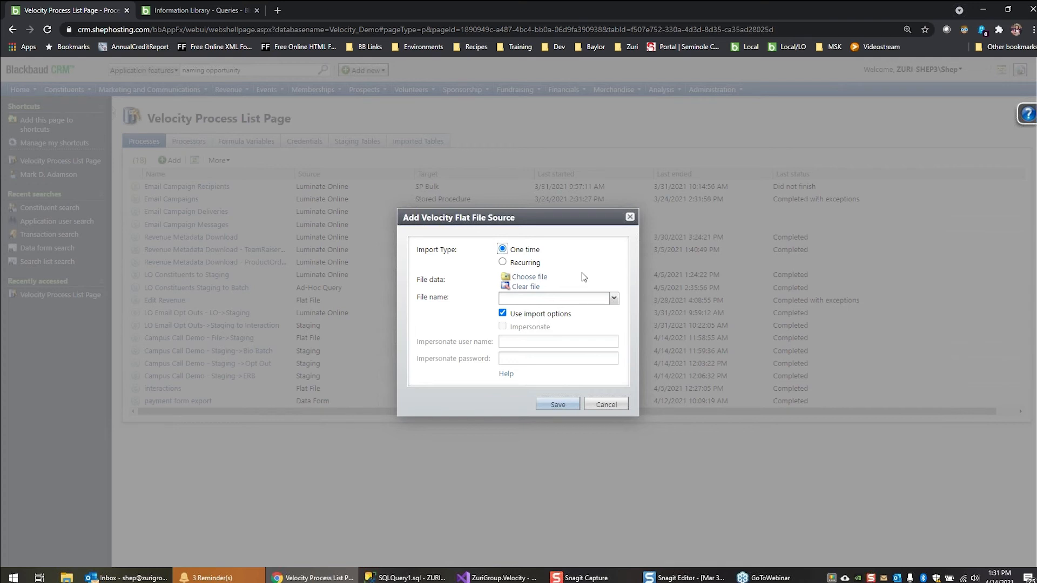
Try the recurring import type with the Move to subfolder process option for the flat file source
left_click(521, 265)
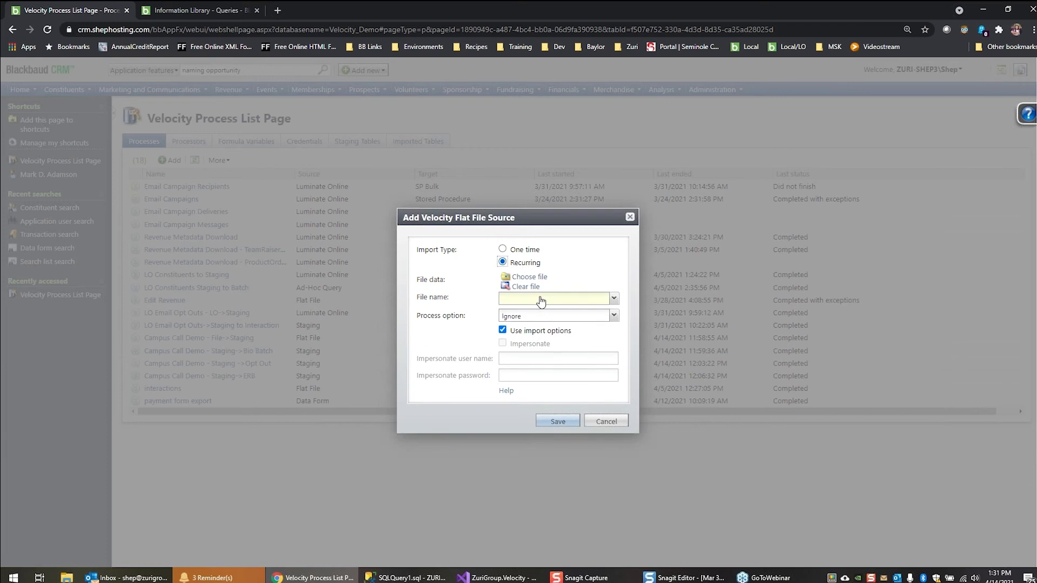
left_click(614, 300)
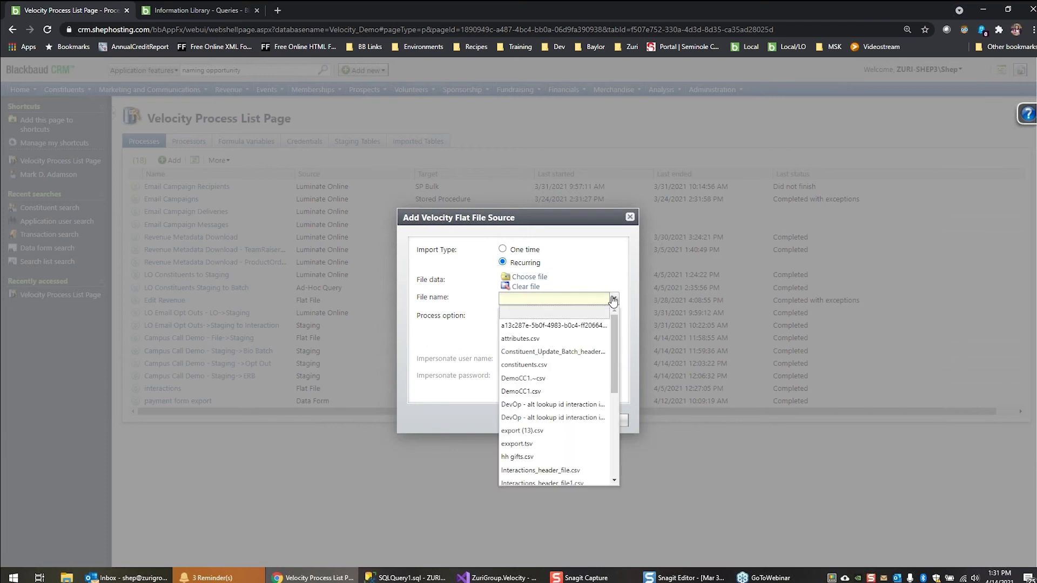
left_click(613, 300)
left_click(612, 318)
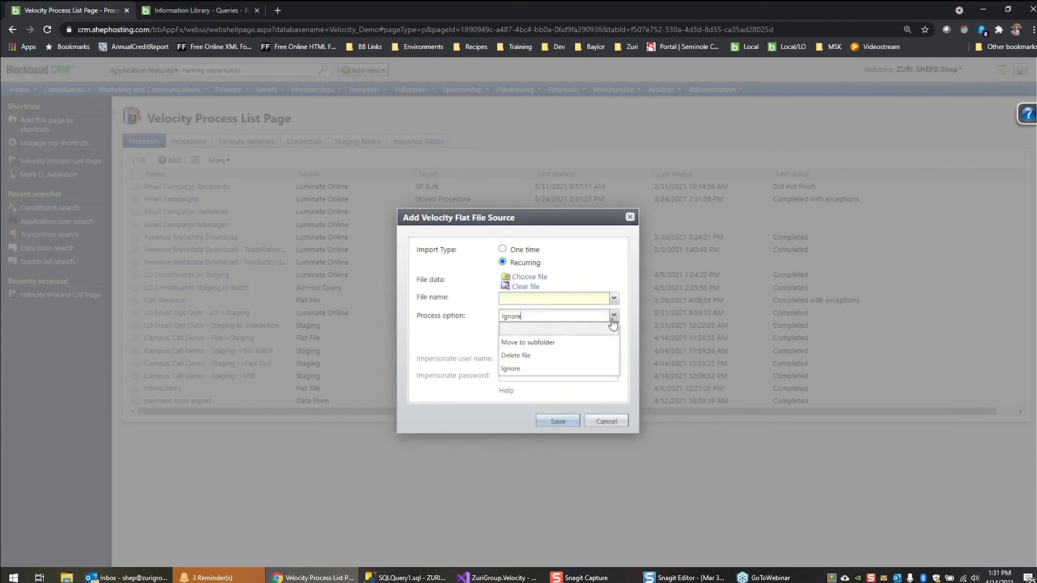
left_click(592, 342)
left_click(587, 334)
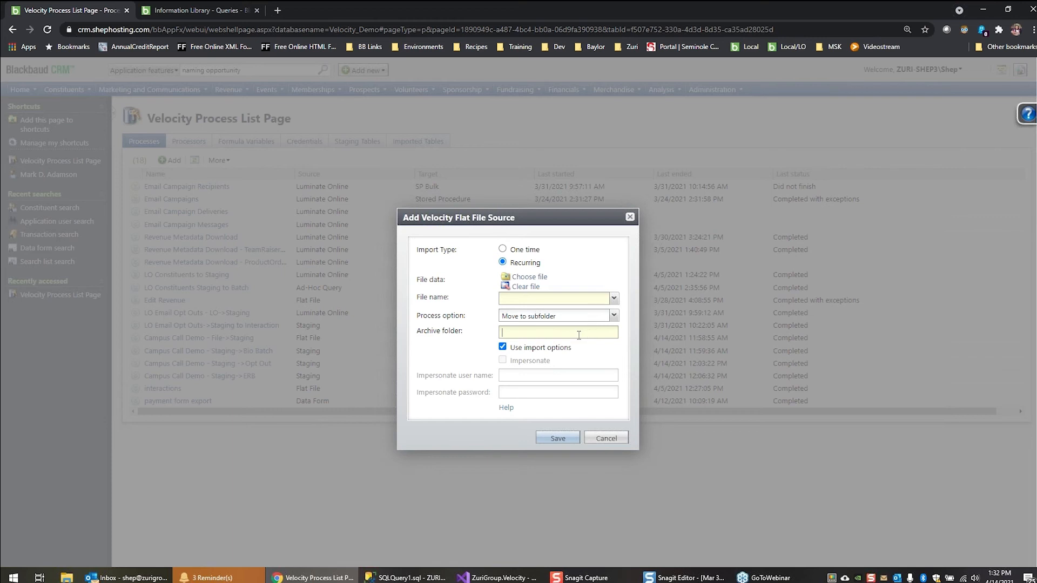
Configure the flat file source as a one-time import of Naming Opportunities.csv and save its settings
left_click(526, 249)
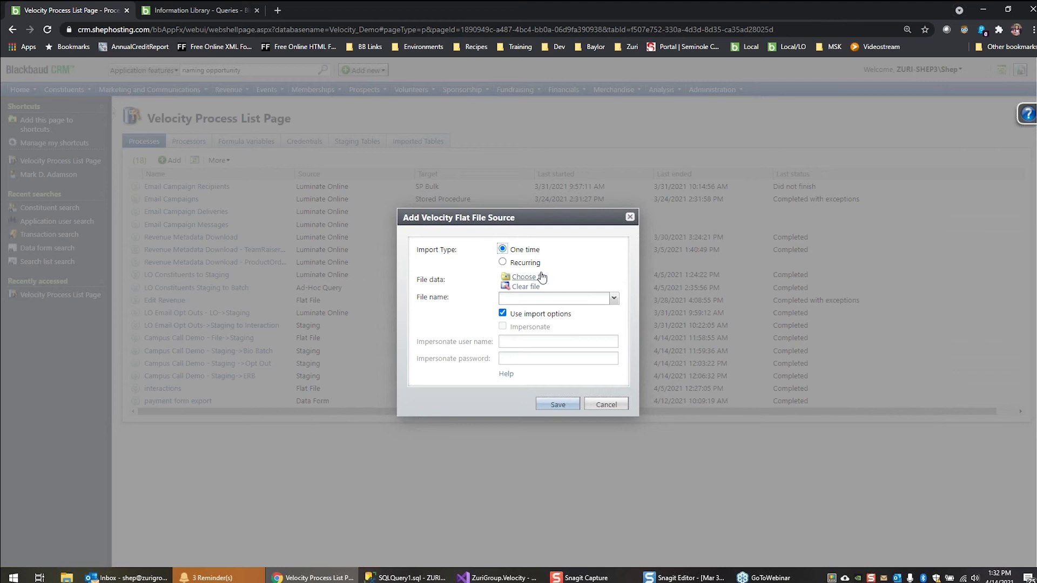
left_click(614, 300)
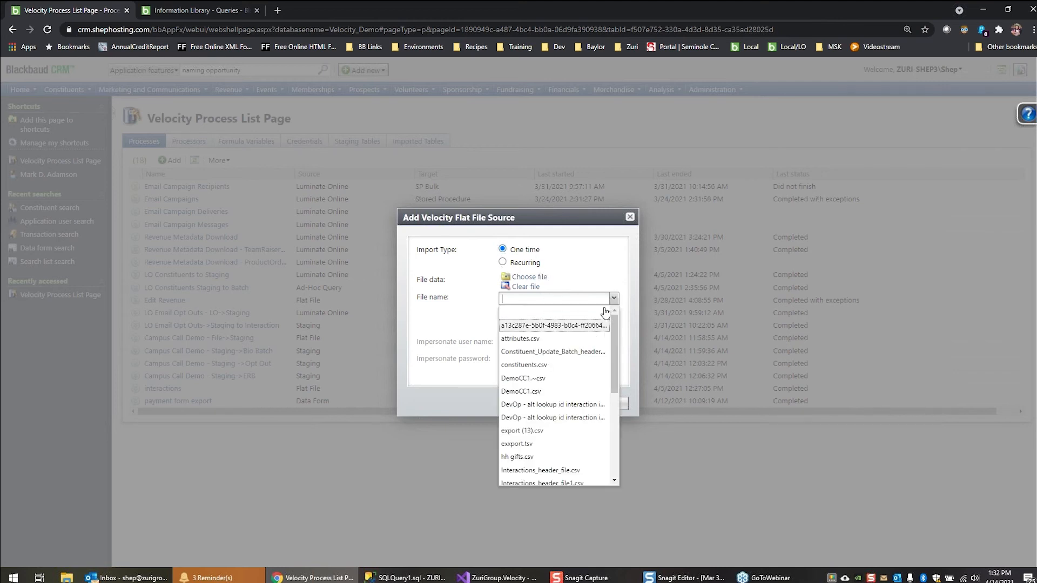
scroll(593, 329, "down", 2)
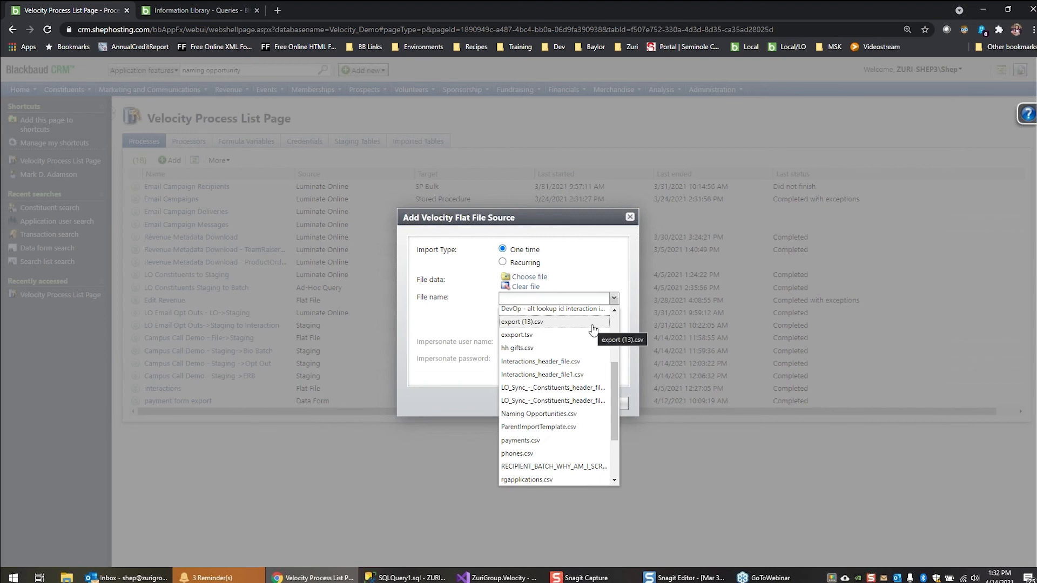
left_click(560, 415)
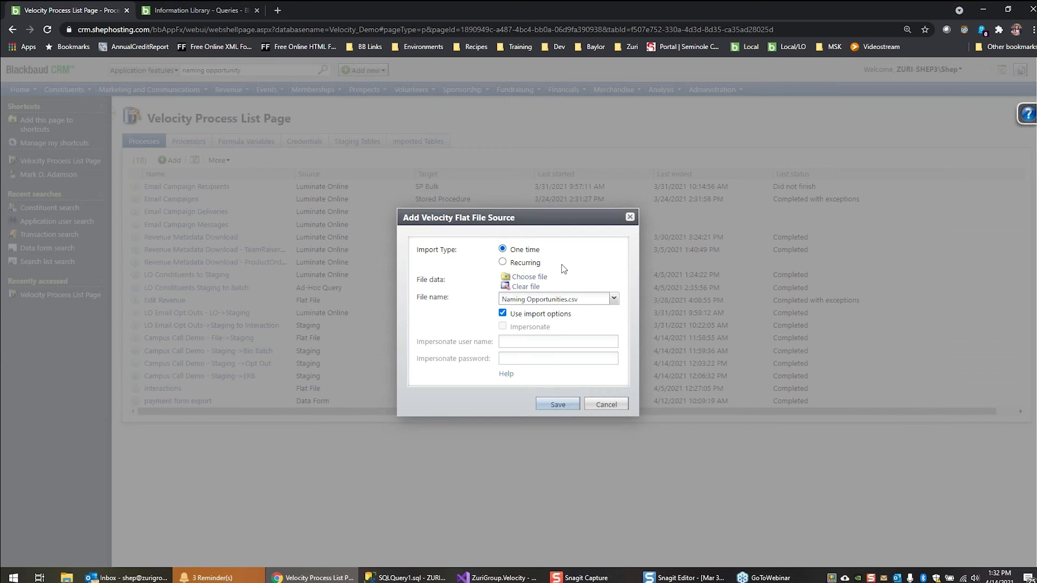
left_click(562, 407)
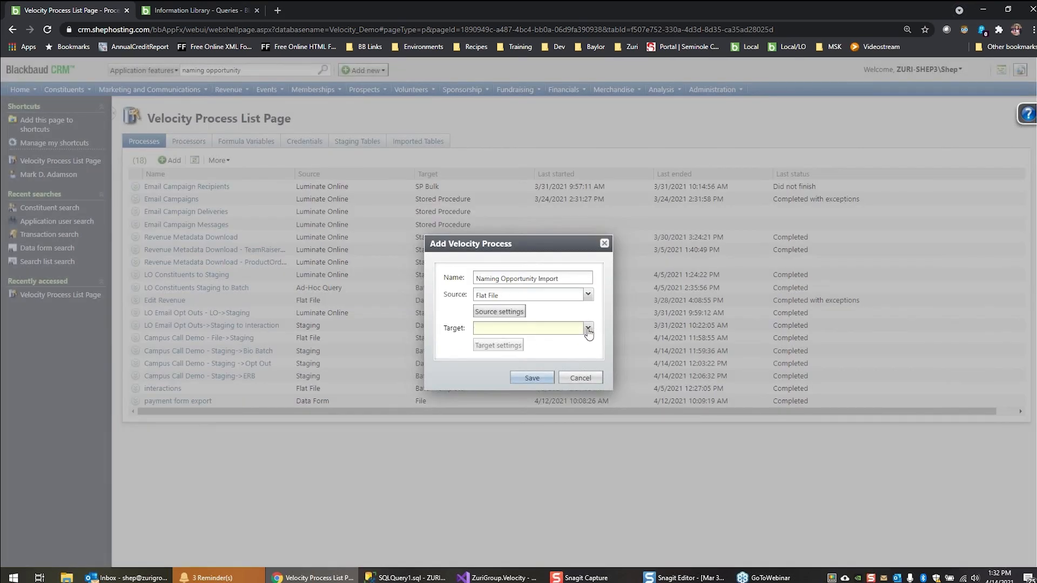
Set the process target to Data Form using the Naming Opportunity Add Form, and save the new process
left_click(587, 329)
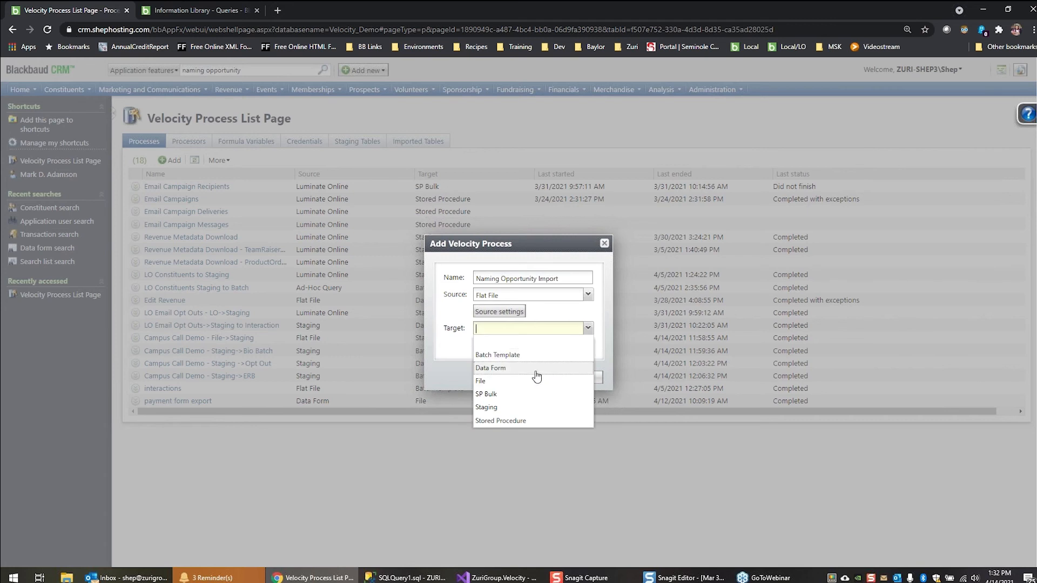
left_click(538, 364)
left_click(513, 349)
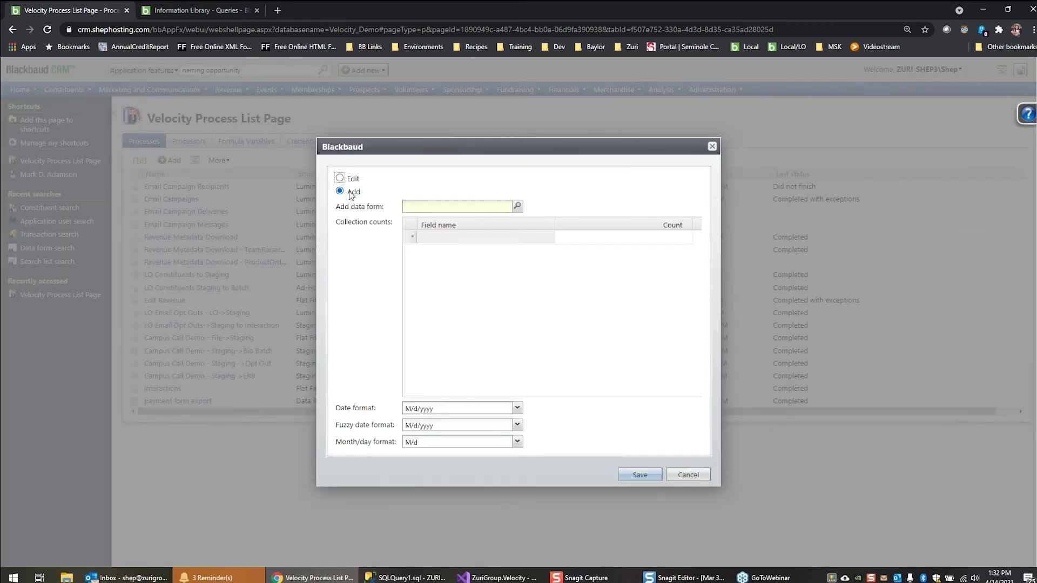
left_click(517, 207)
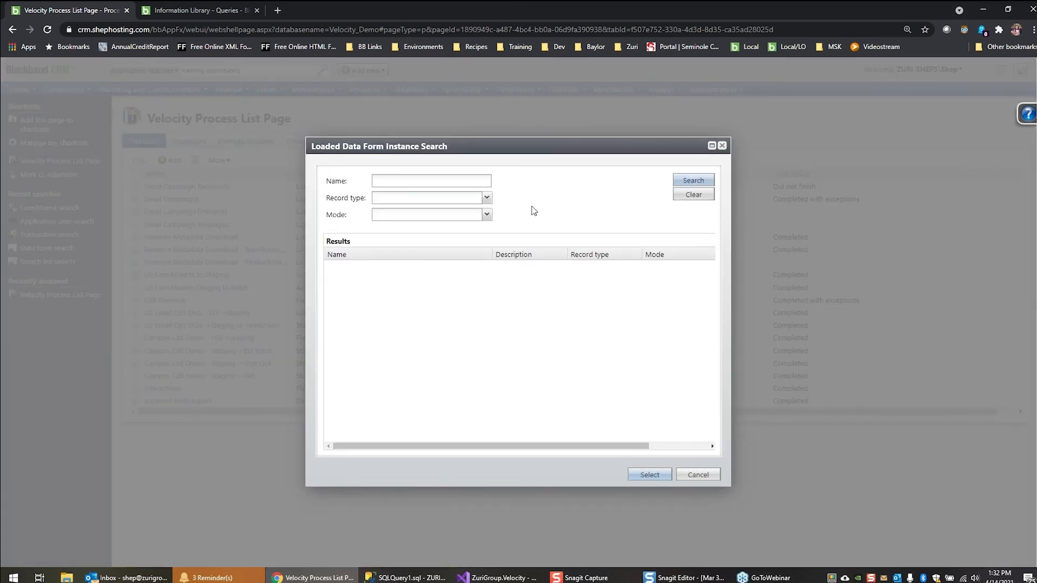
type("naming op")
key("Return")
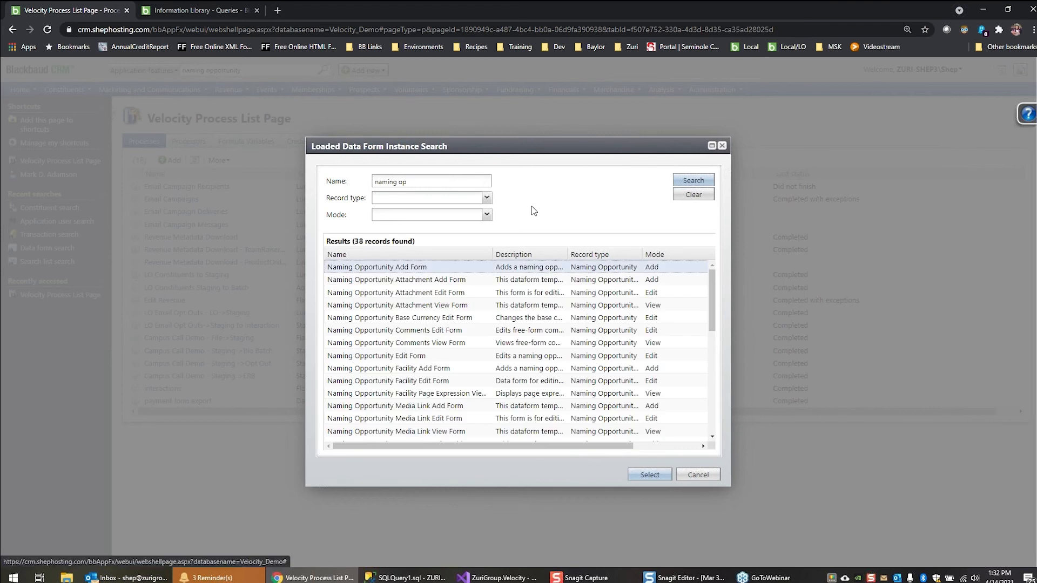
double_click(386, 268)
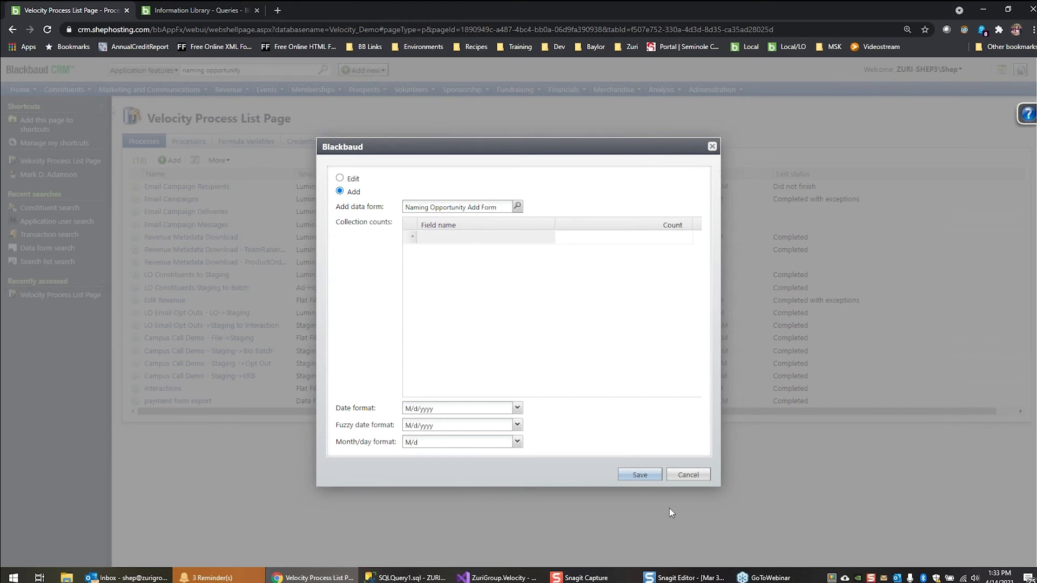
left_click(641, 475)
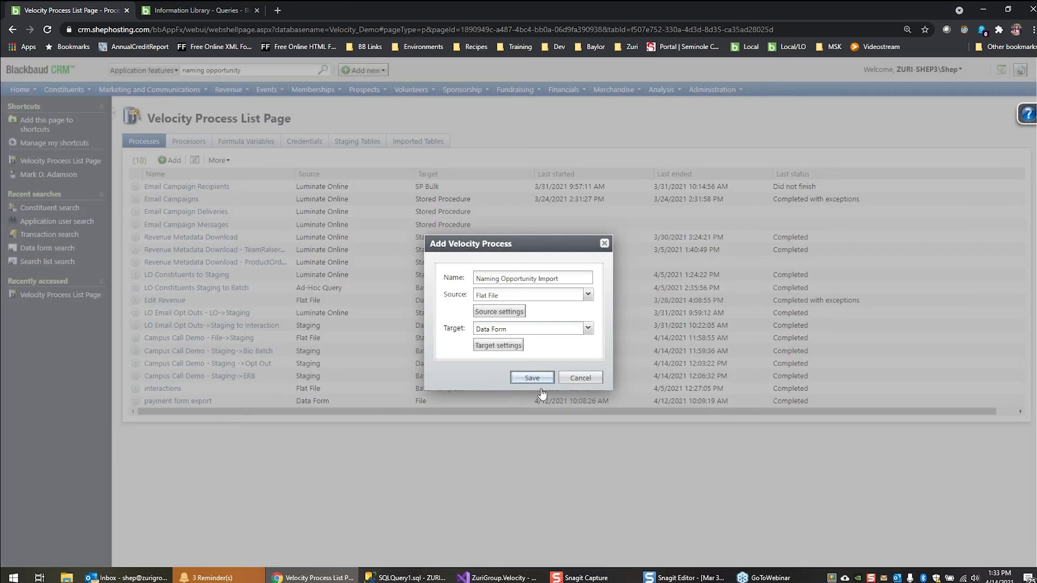
left_click(541, 385)
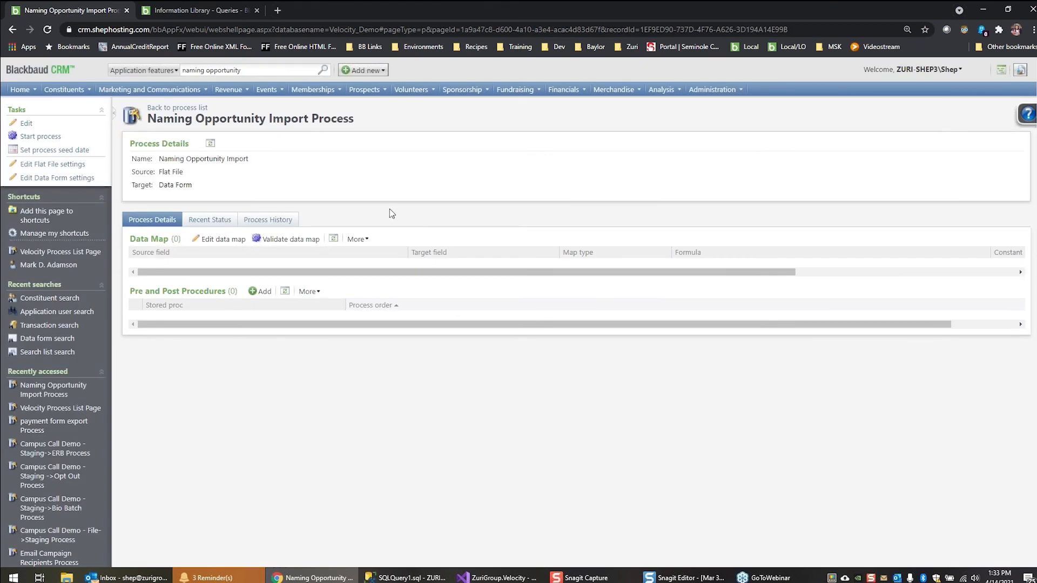
Map the Purpose source field to the Fundraising purpose target field in the process's data map and save the map
left_click(212, 242)
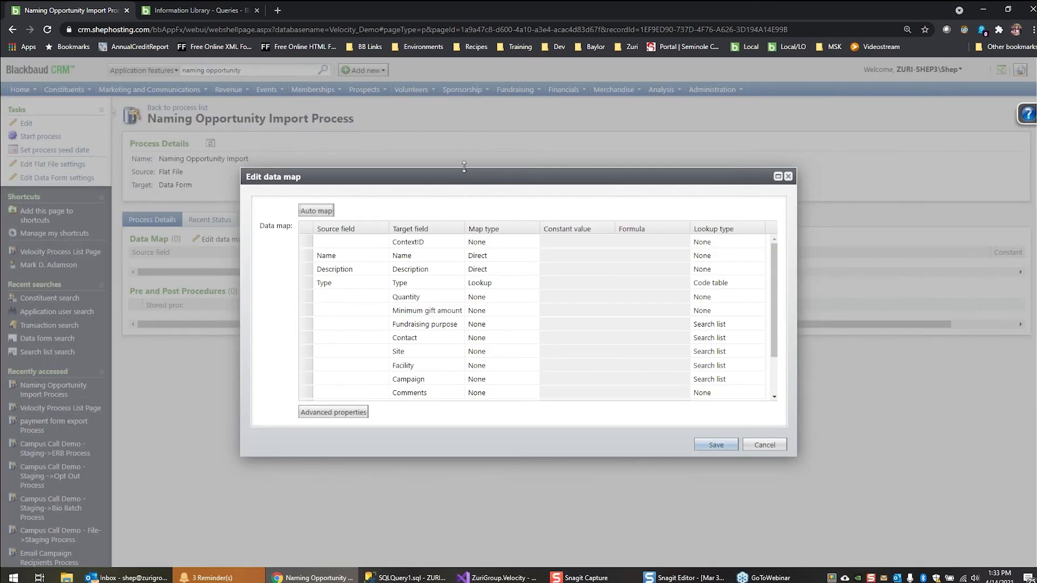
left_click_drag(462, 170, 468, 121)
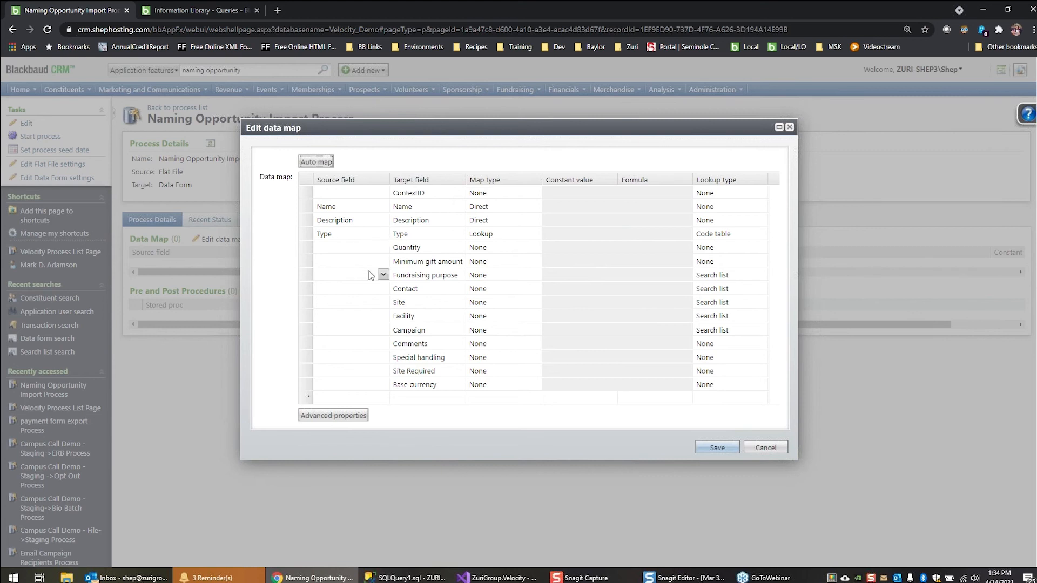
left_click(384, 276)
left_click(384, 276)
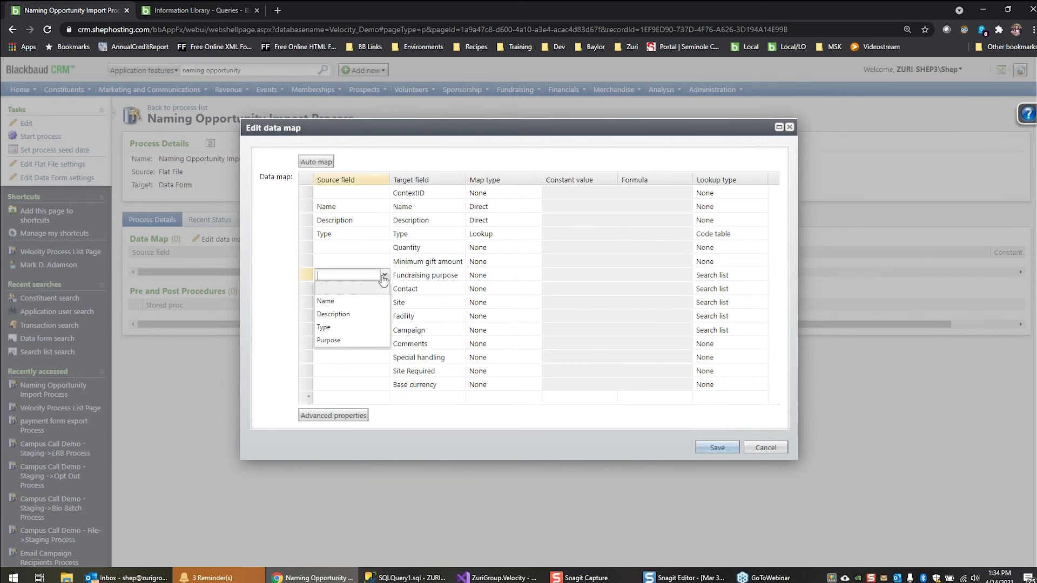
left_click(352, 341)
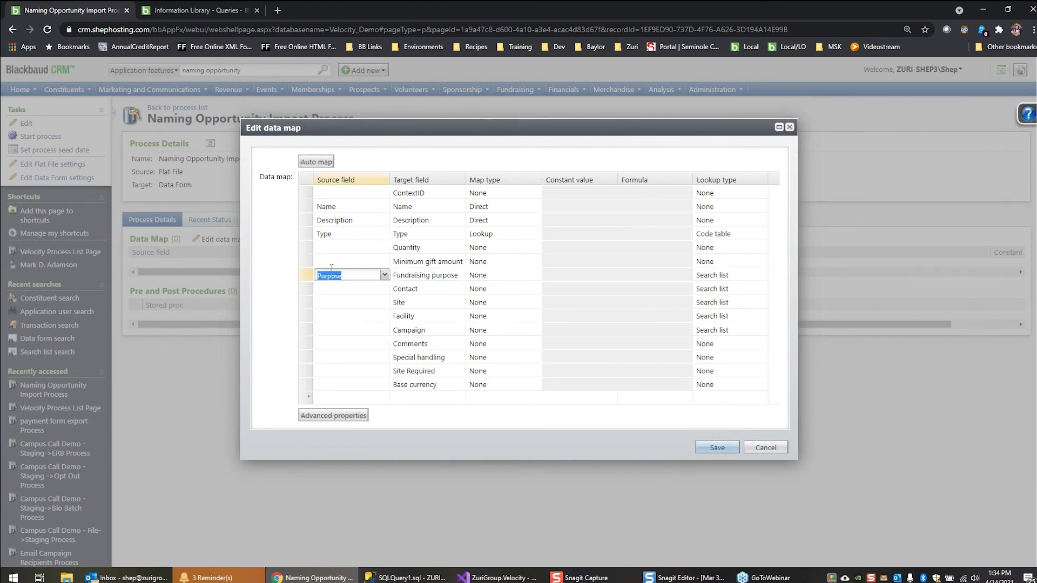
left_click(547, 275)
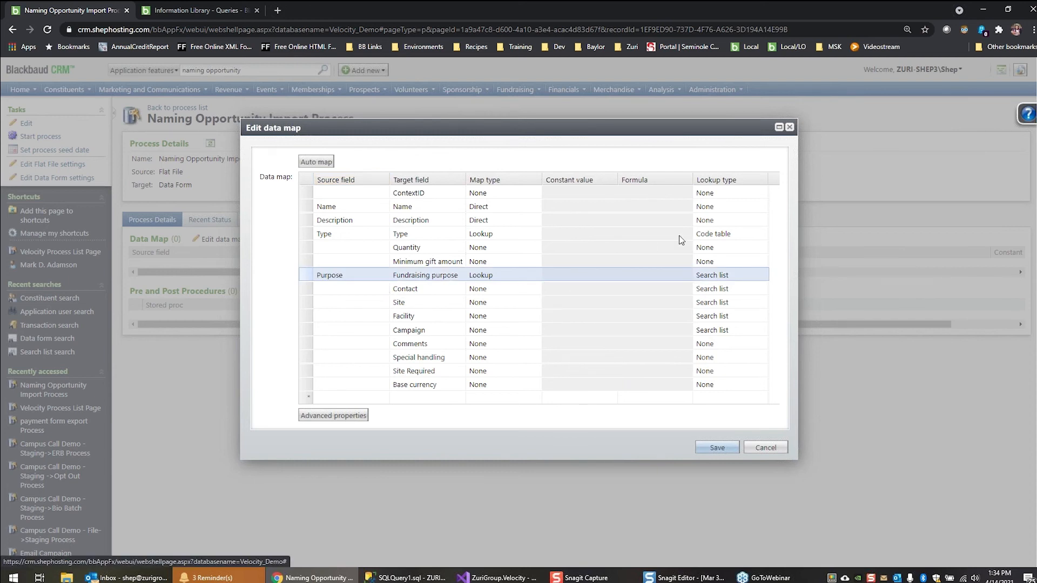
left_click(602, 234)
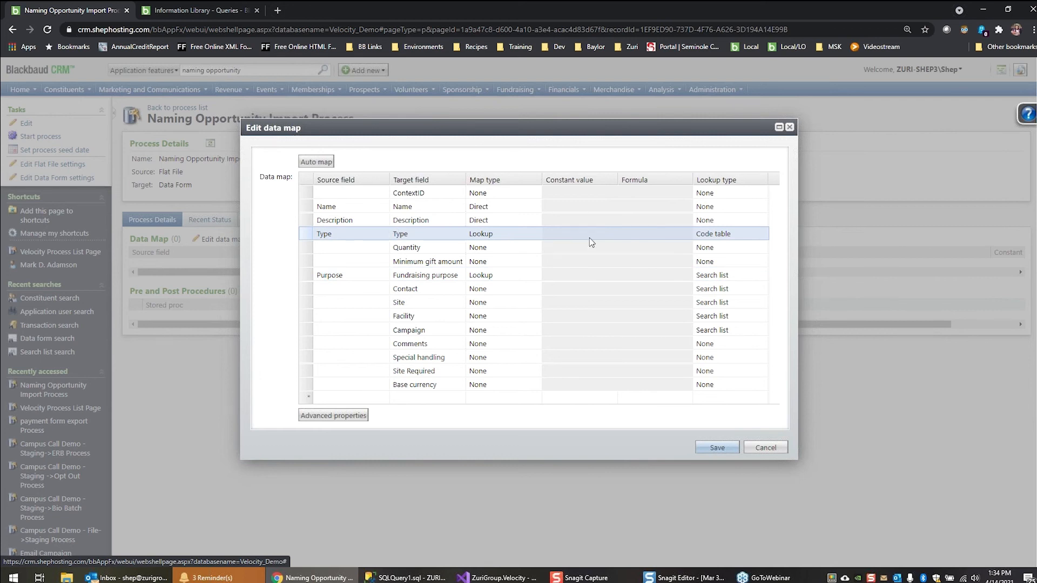
left_click(559, 275)
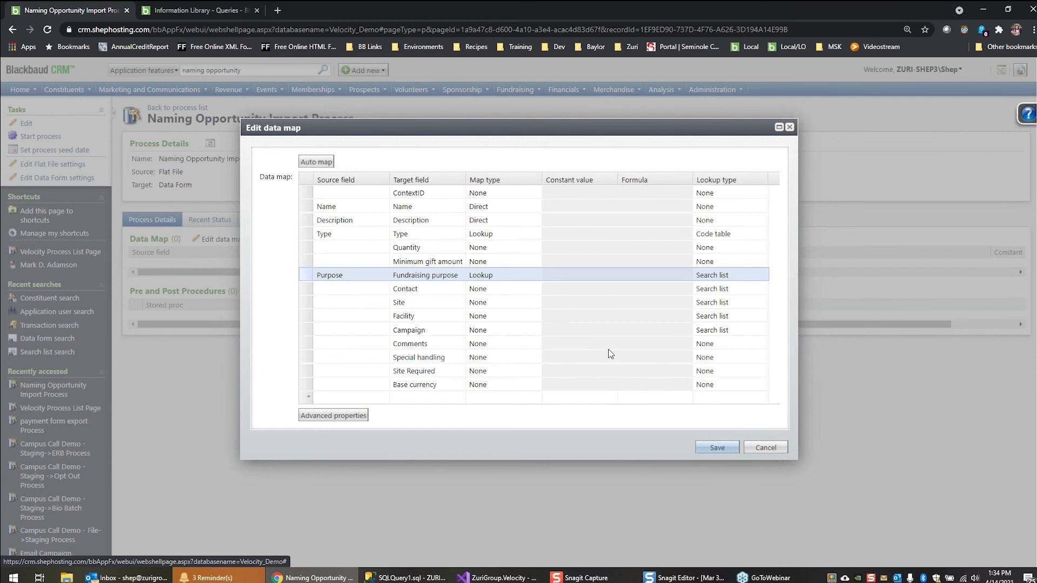
left_click(717, 448)
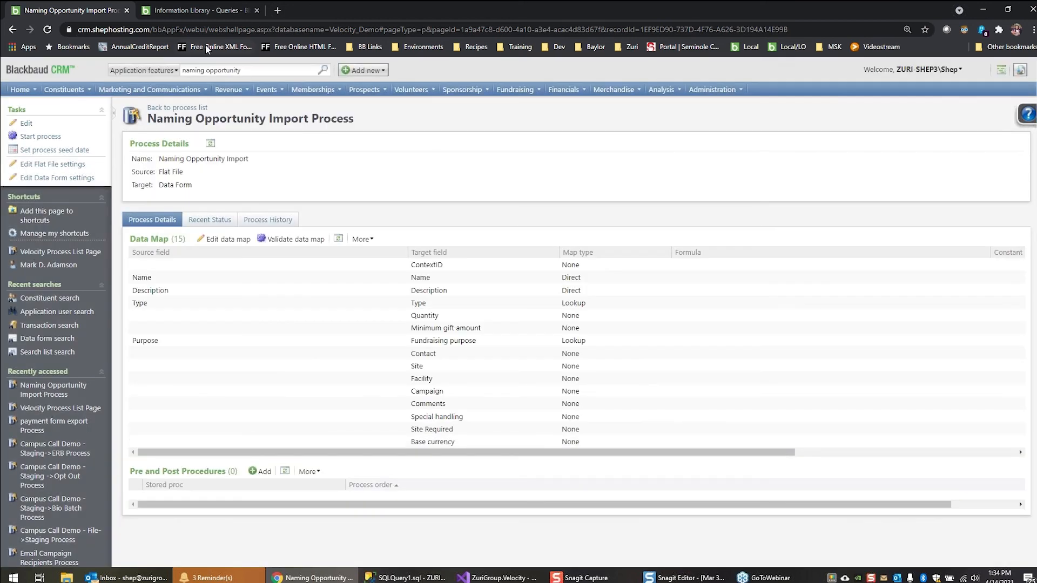
Start a new ad-hoc query in the Information Library using the Naming Opportunity record type's source view
left_click(207, 8)
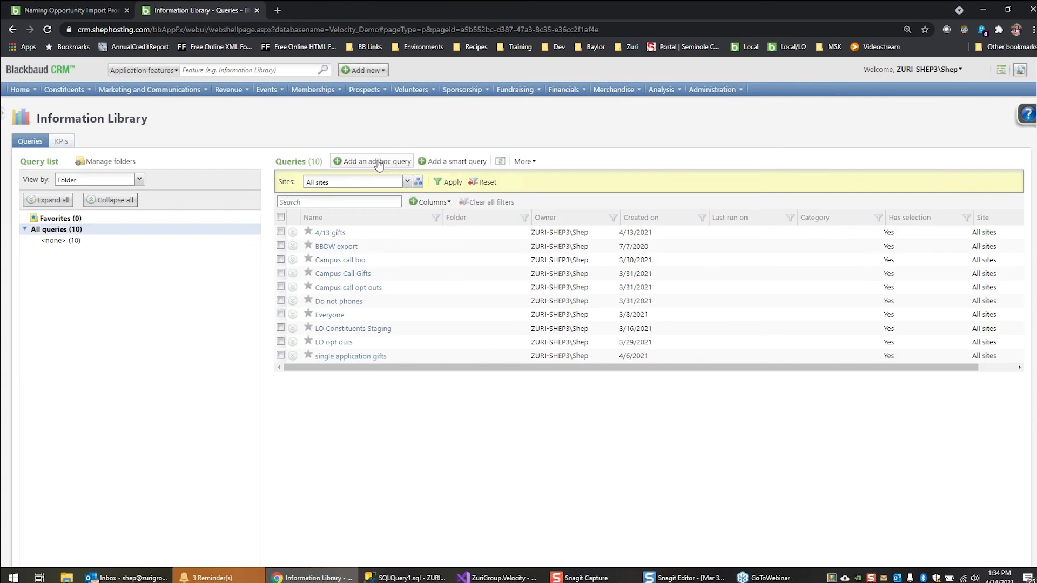
left_click(378, 163)
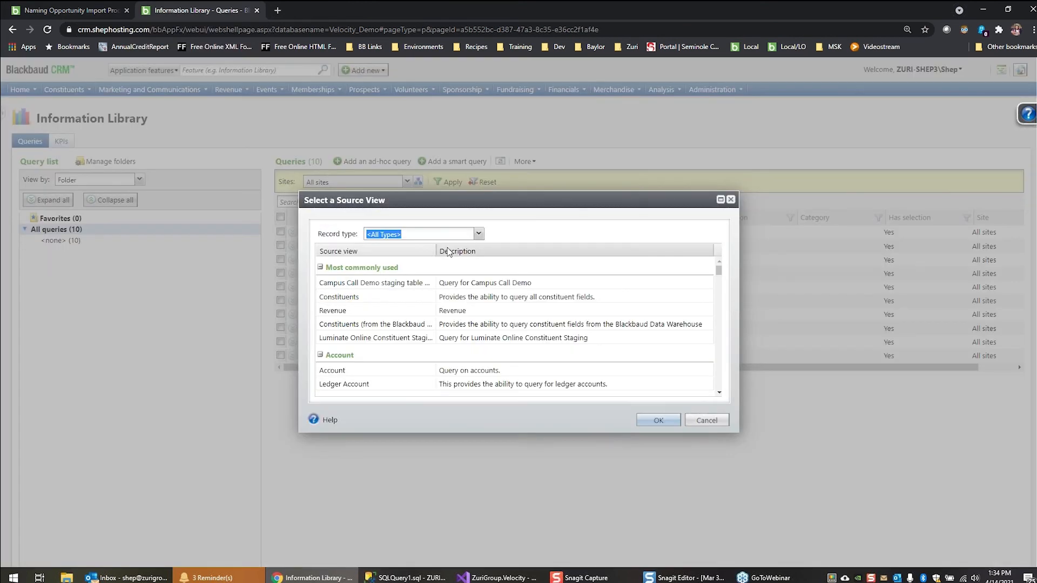
type("Naming Opportunity")
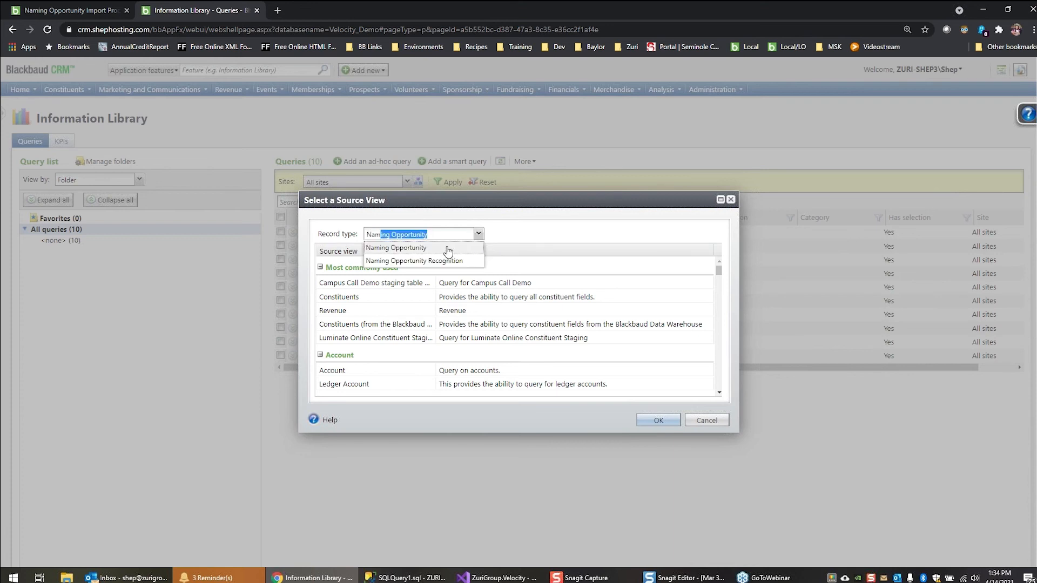
left_click(449, 252)
double_click(377, 287)
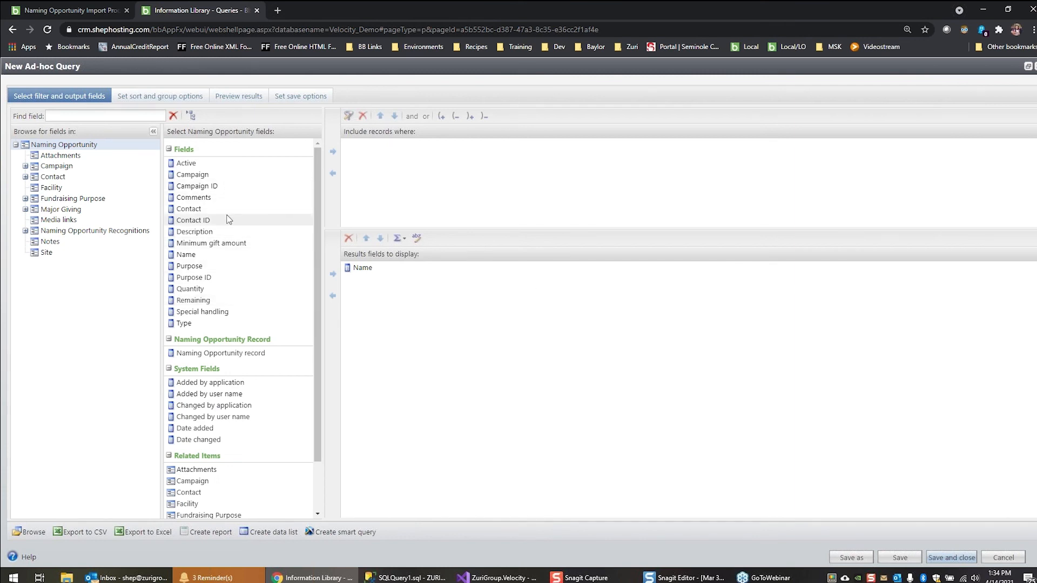
Add the Description and Naming Opportunity record fields to the query's displayed results
left_click(195, 232)
left_click(332, 274)
left_click(232, 353)
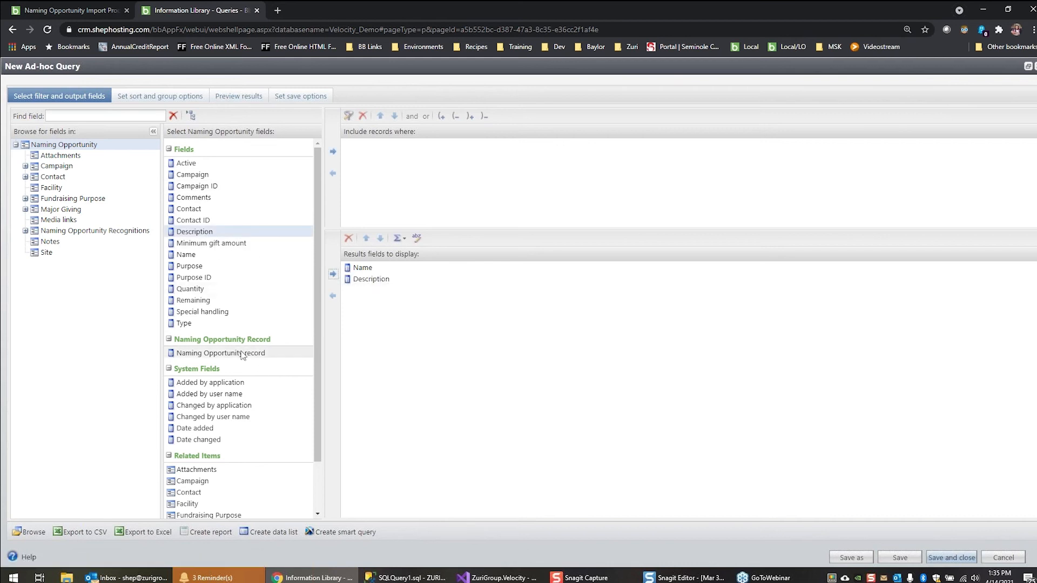
left_click(333, 274)
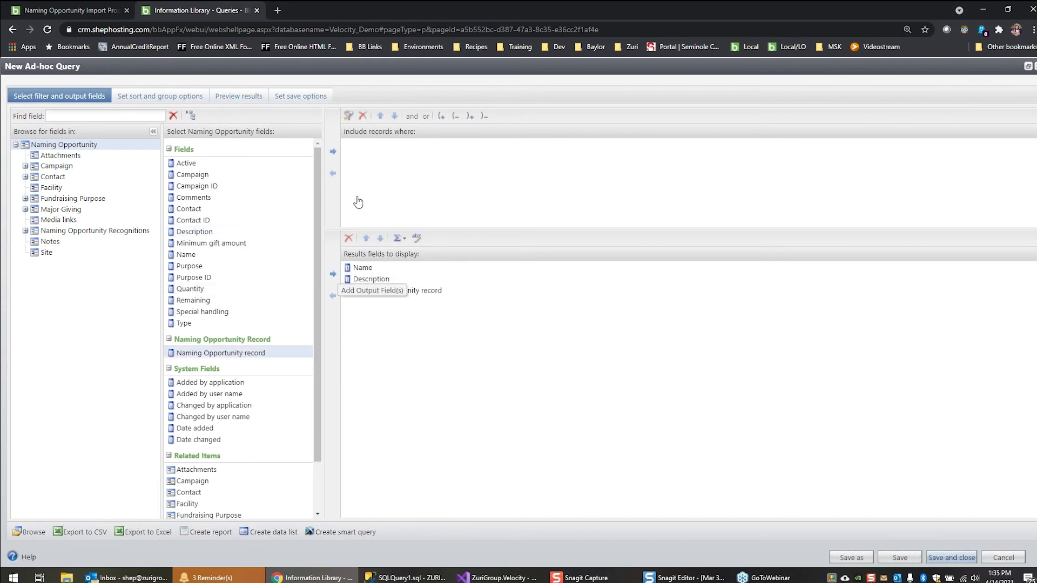
Preview the ad-hoc query's results and start the Naming Opportunity Import process
left_click(238, 96)
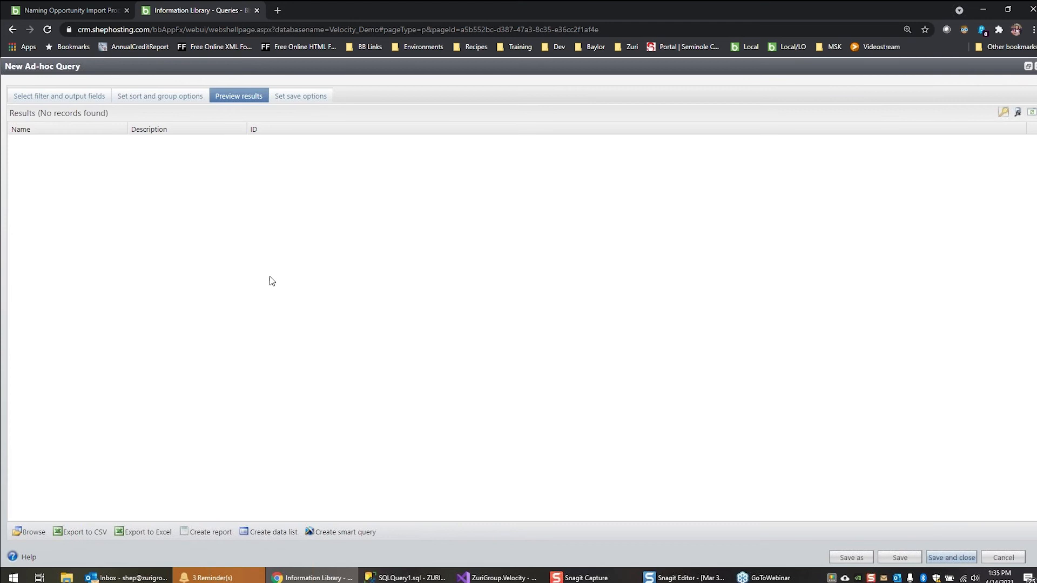
left_click(81, 10)
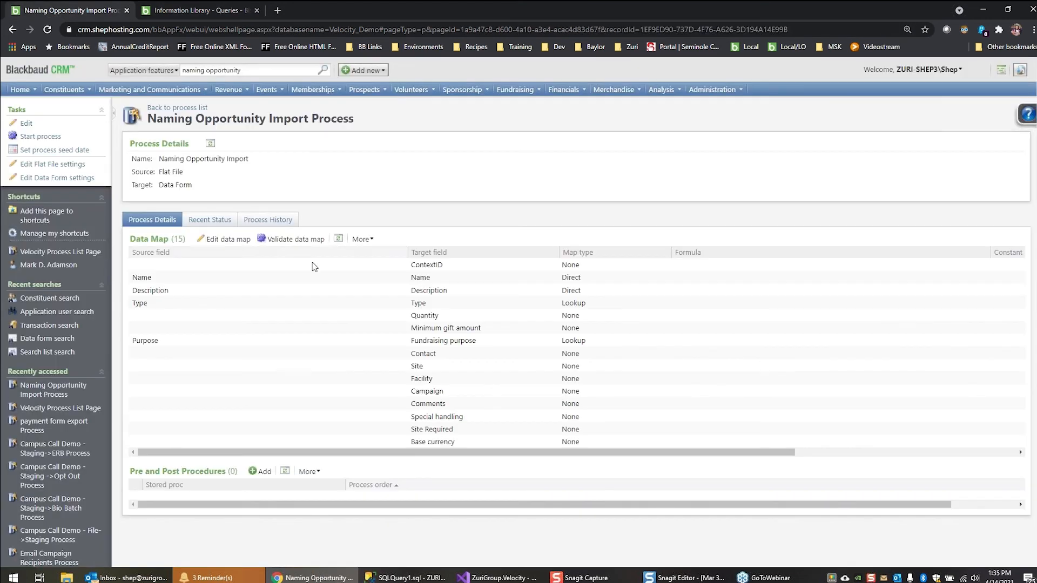
left_click(39, 137)
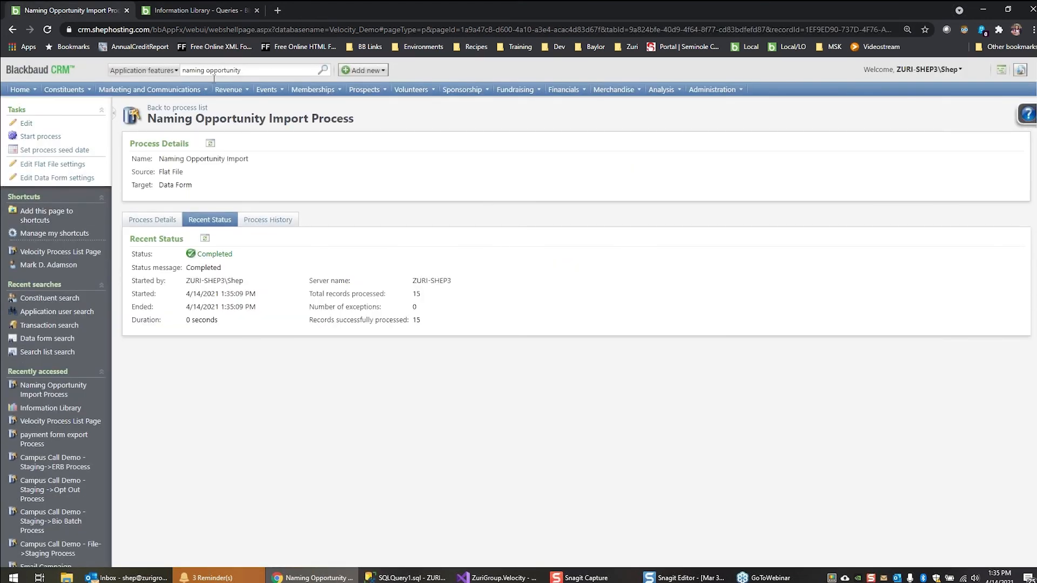
Refresh the naming opportunity query's preview, export its results to CSV and open the exported file in Excel
left_click(200, 12)
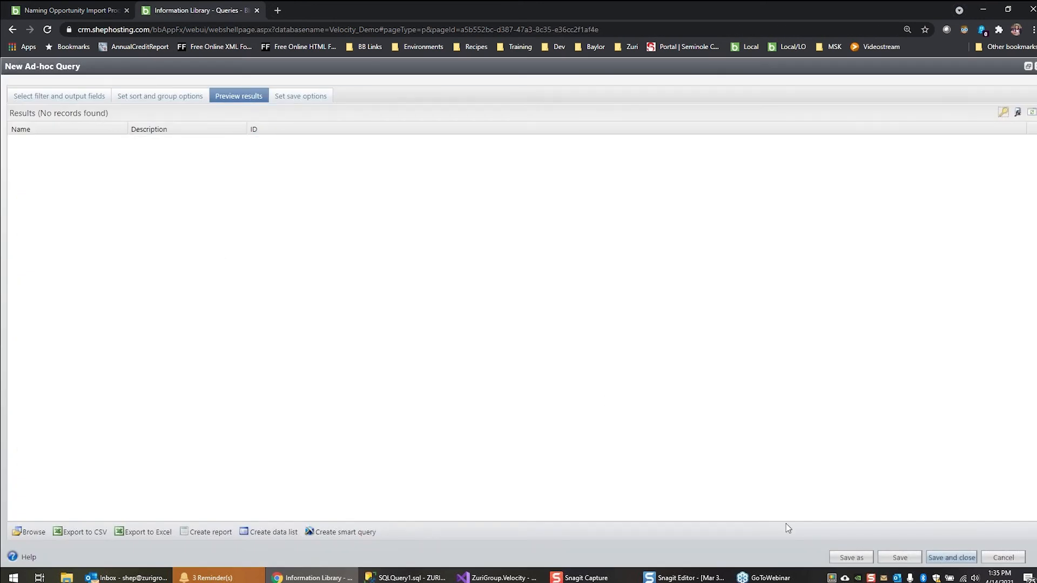
left_click(932, 21)
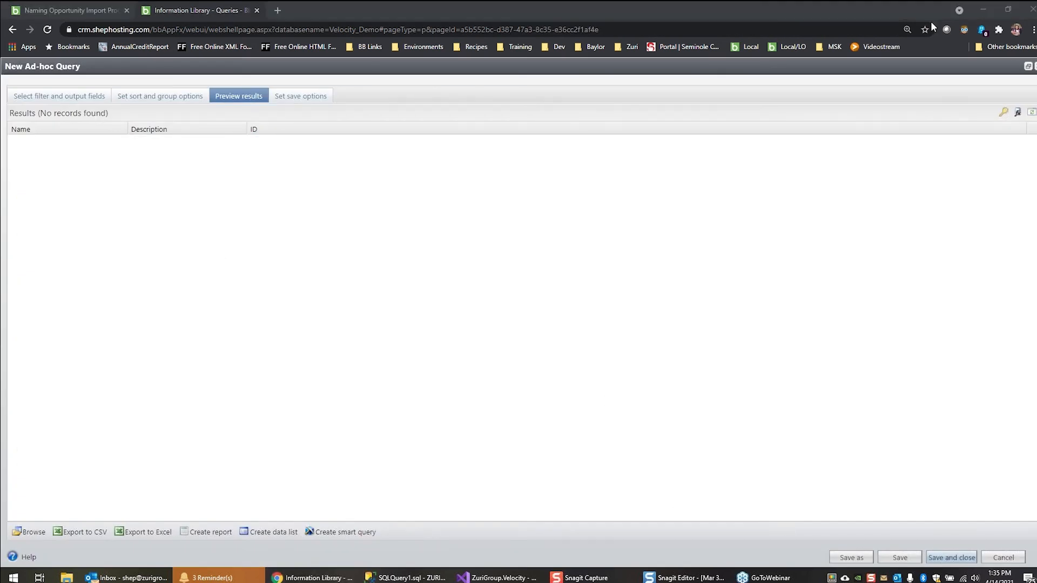
left_click(1032, 112)
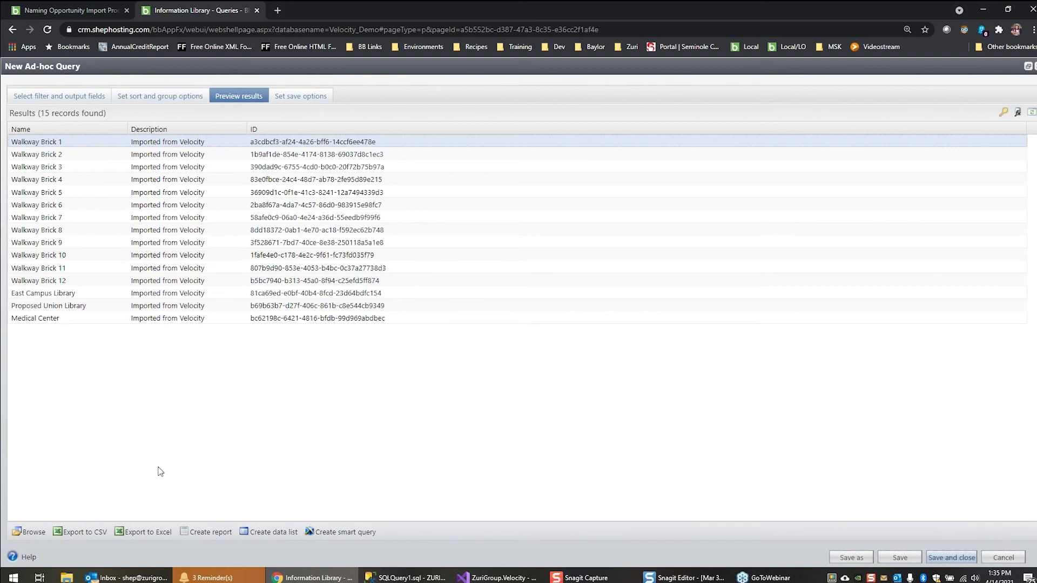
left_click(89, 535)
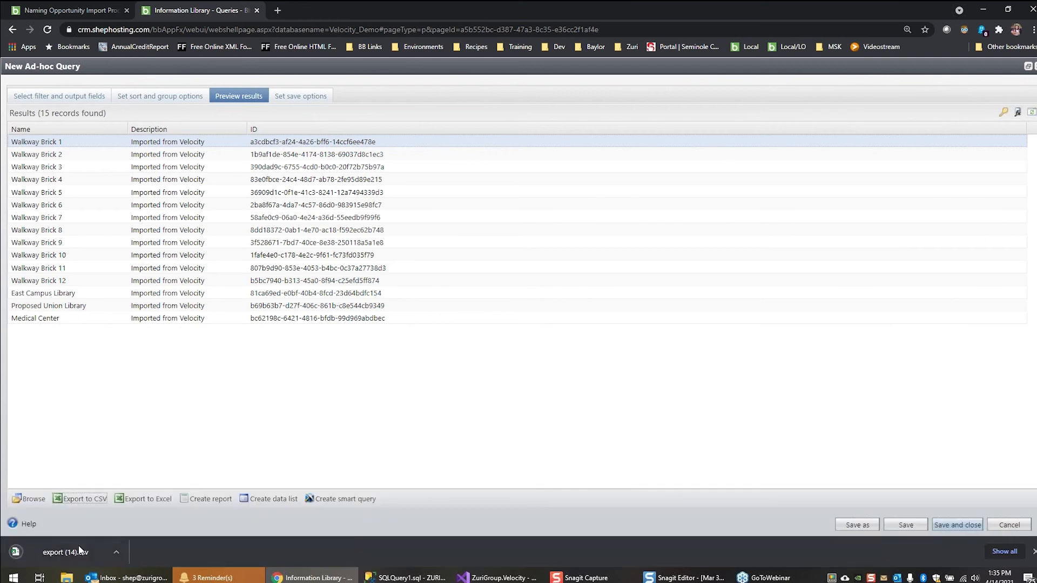
left_click(82, 555)
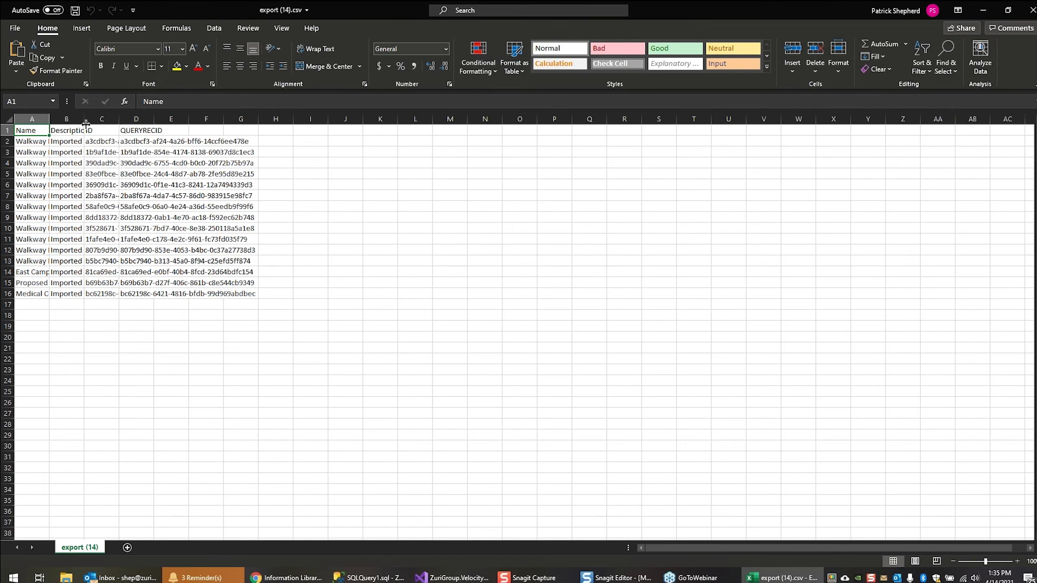
Fit the Description and ID columns to their contents and clear the QUERYRECID column
double_click(86, 123)
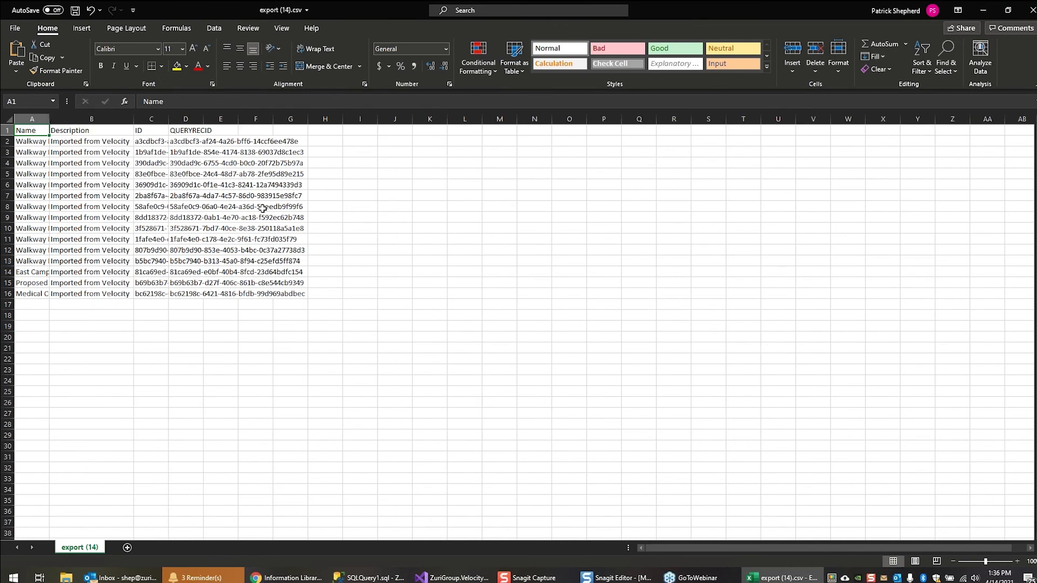
double_click(168, 119)
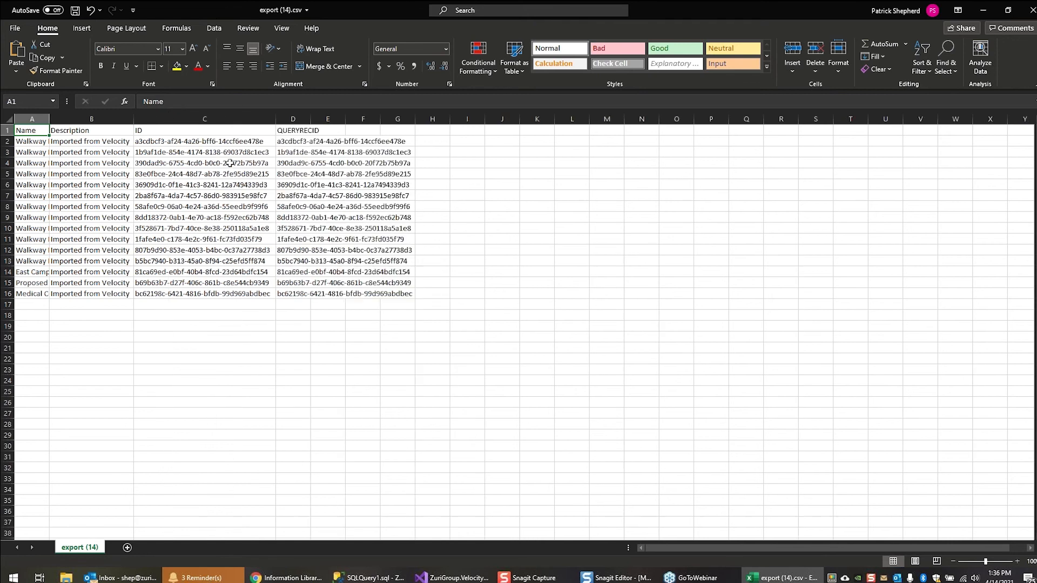
left_click(293, 120)
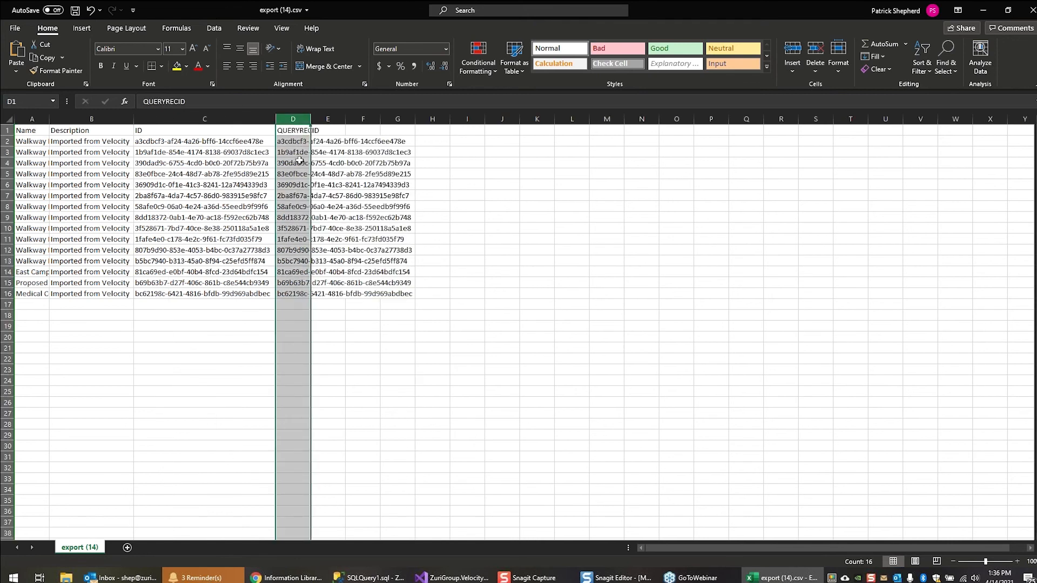
key("Delete")
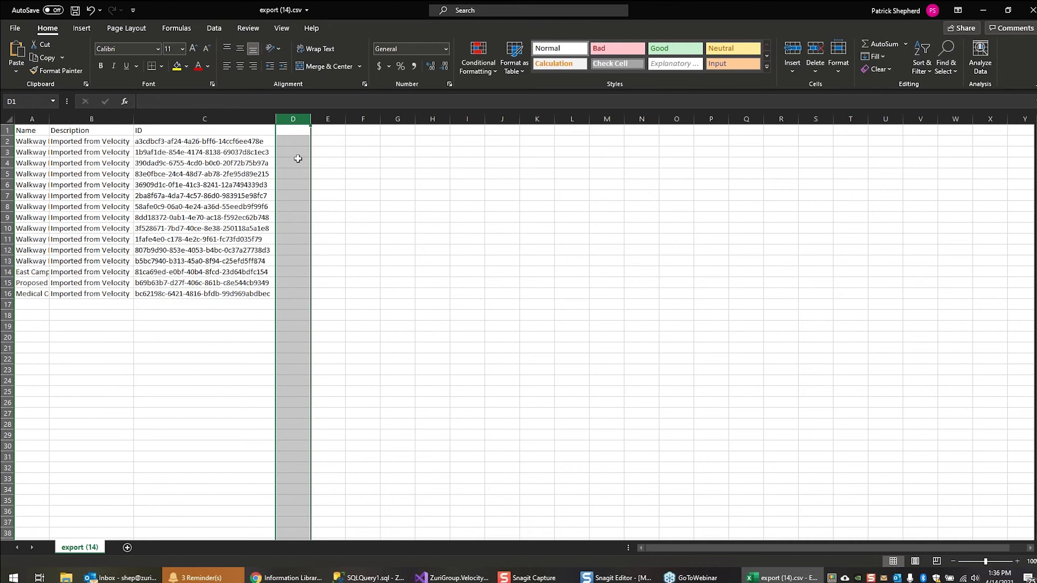
Fill Description cells B2:B16 with the series "You can really do this 1" through "You can really do this 15" and save the CSV file
left_click(73, 141)
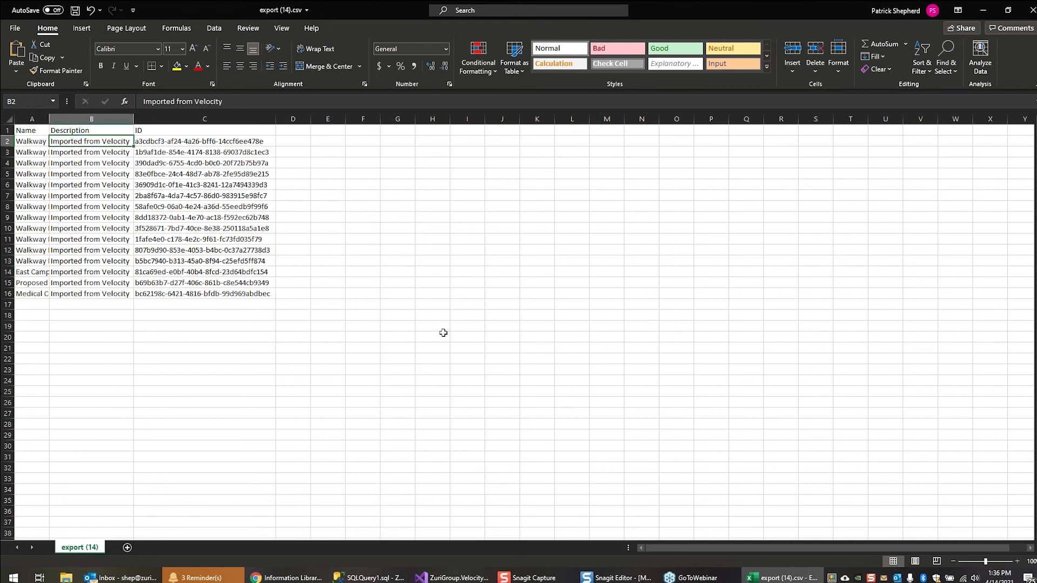
type("You can ")
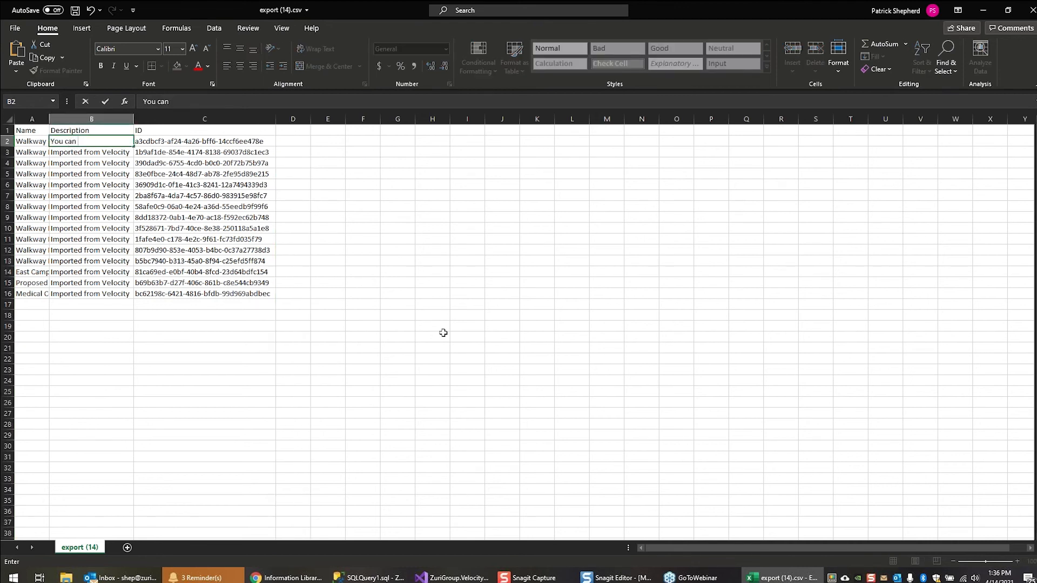
type("really do this 1")
key("Return")
key("Up")
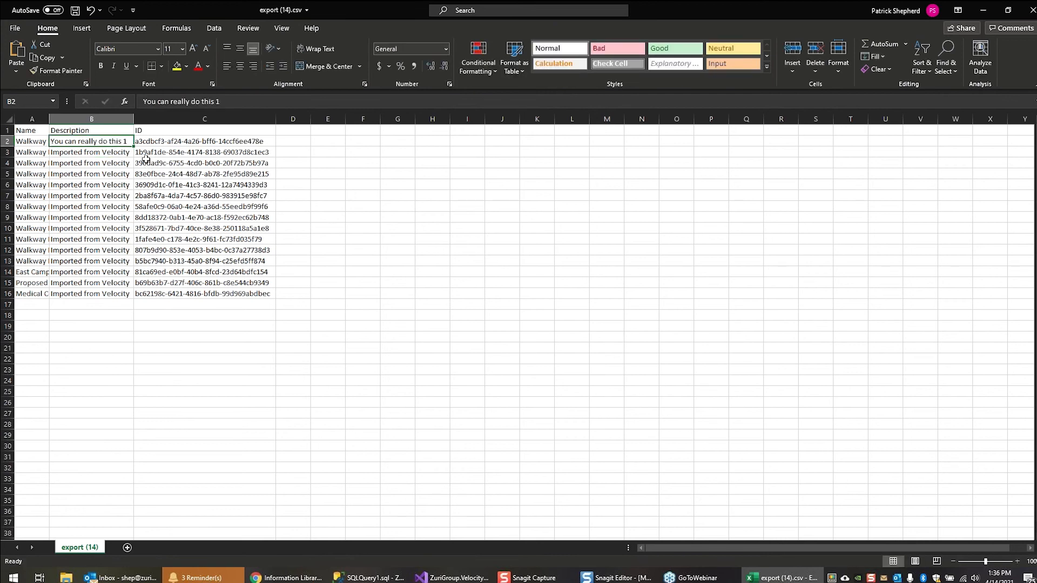
left_click_drag(133, 147, 130, 300)
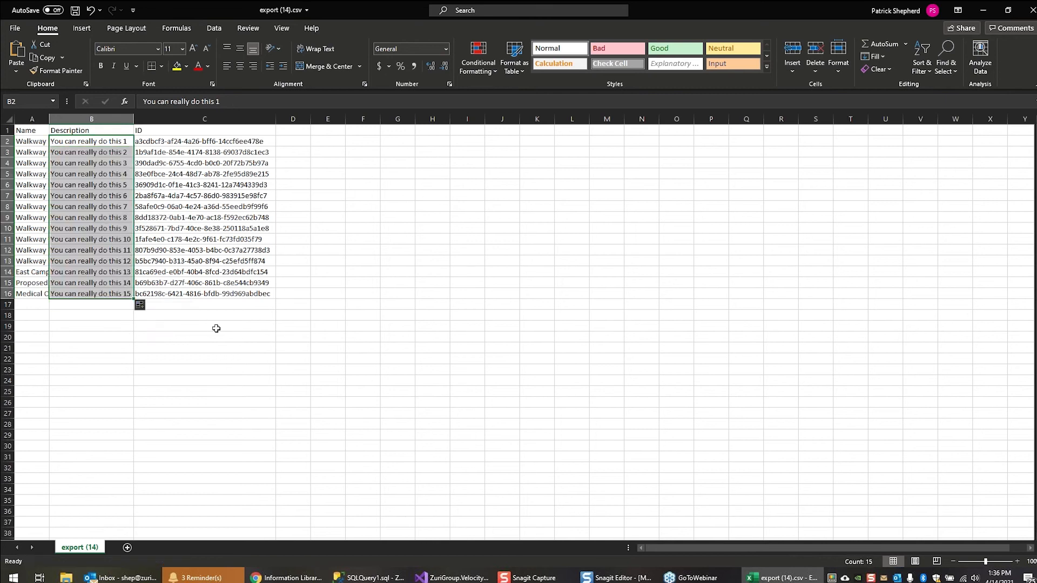
left_click(253, 221)
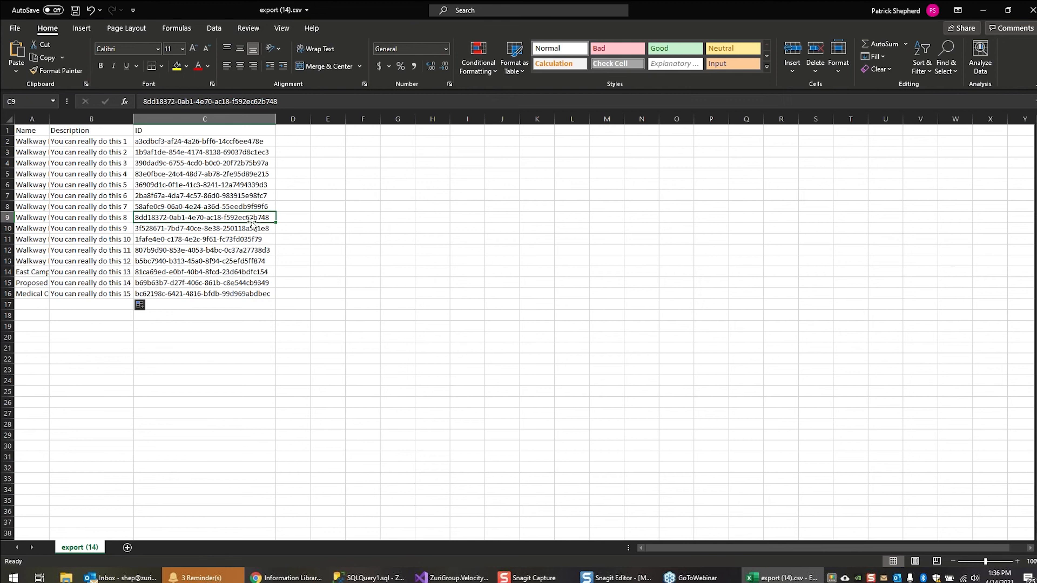
key("ctrl+s")
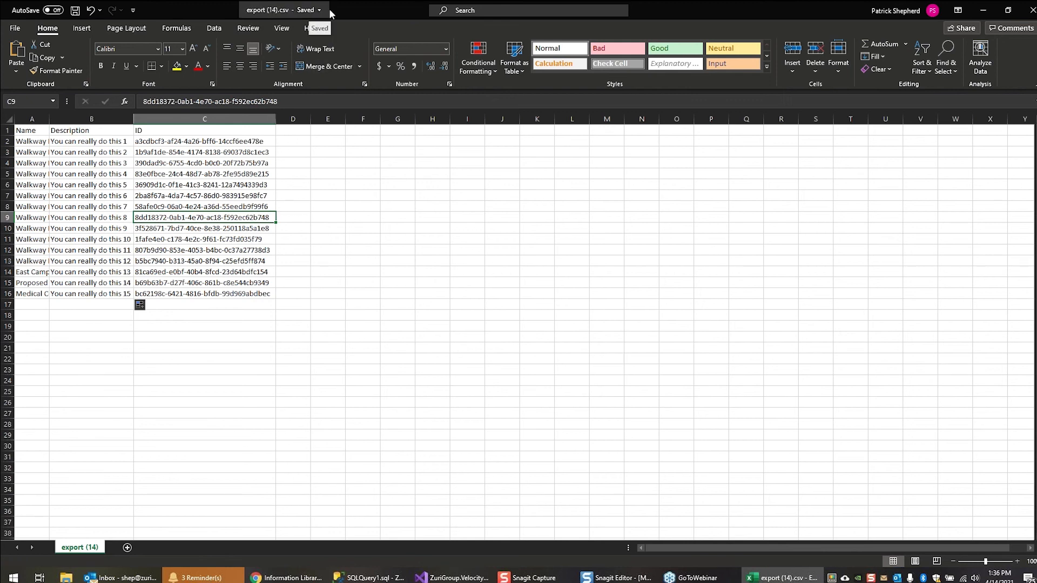
Switch back to Blackbaud CRM and add a new Velocity process named "Naming Opportunities 2" from the process list
left_click(264, 578)
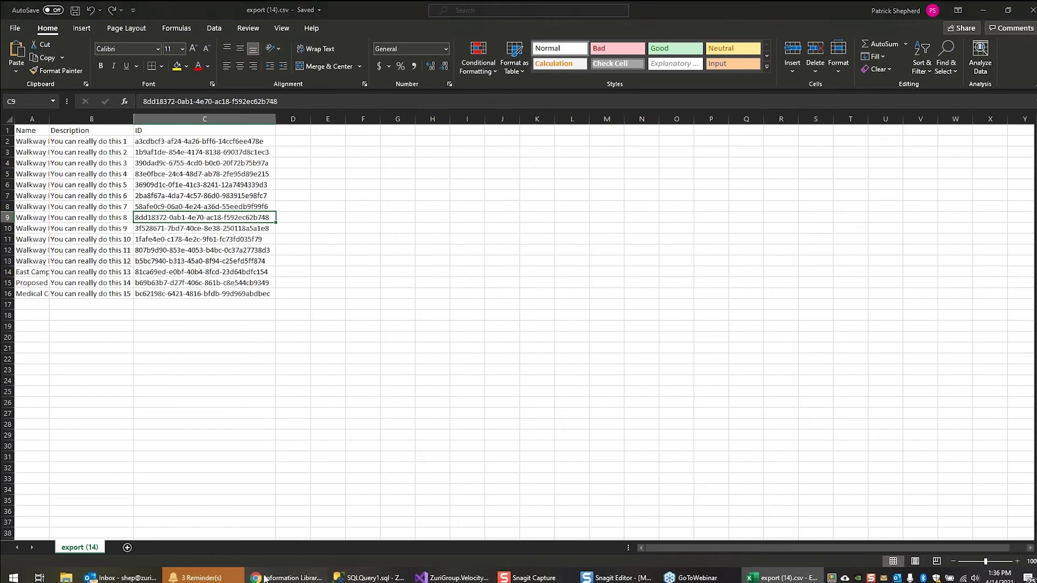
left_click(81, 12)
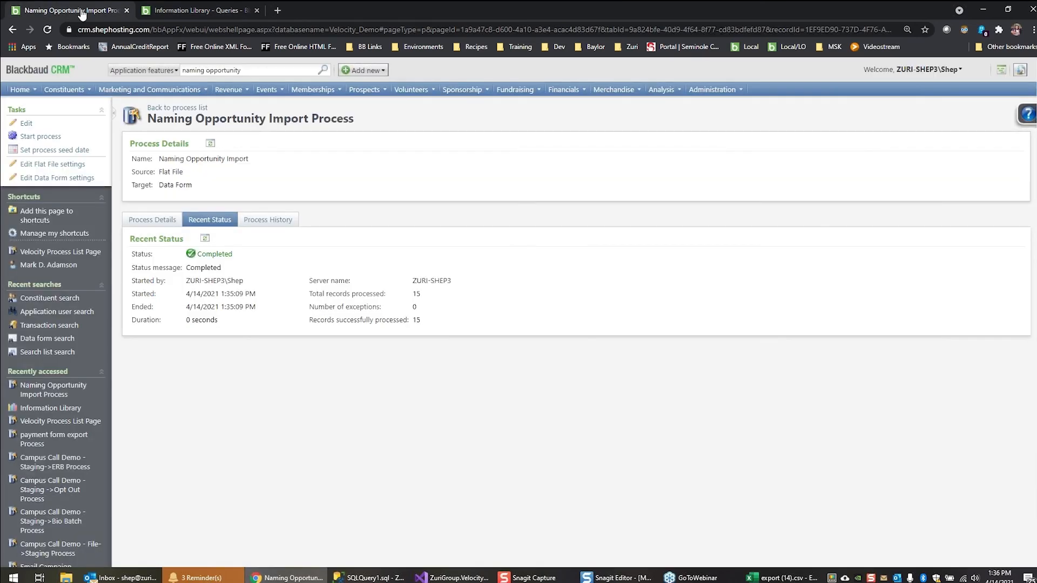
left_click(168, 109)
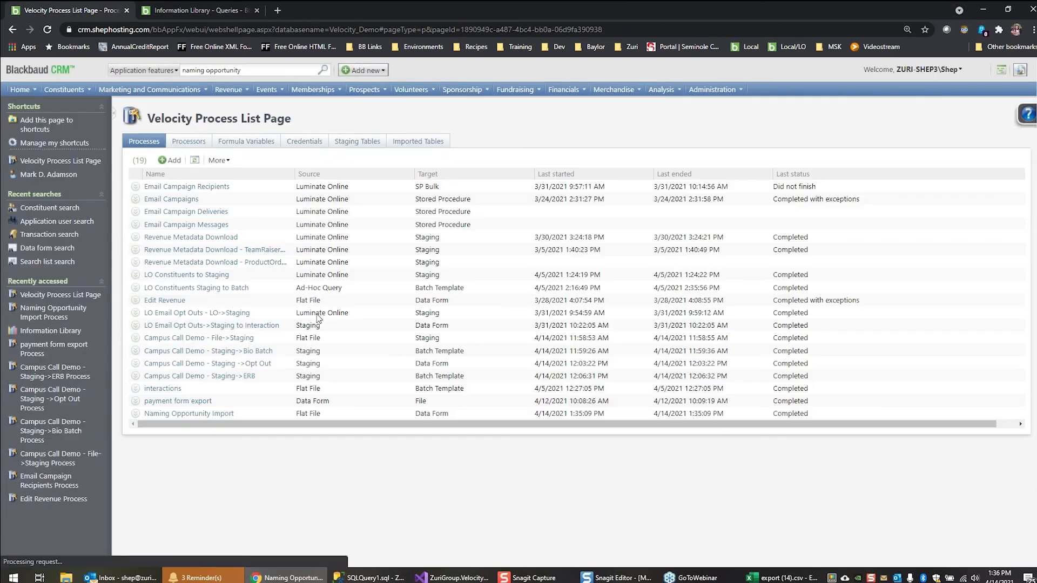
left_click(172, 160)
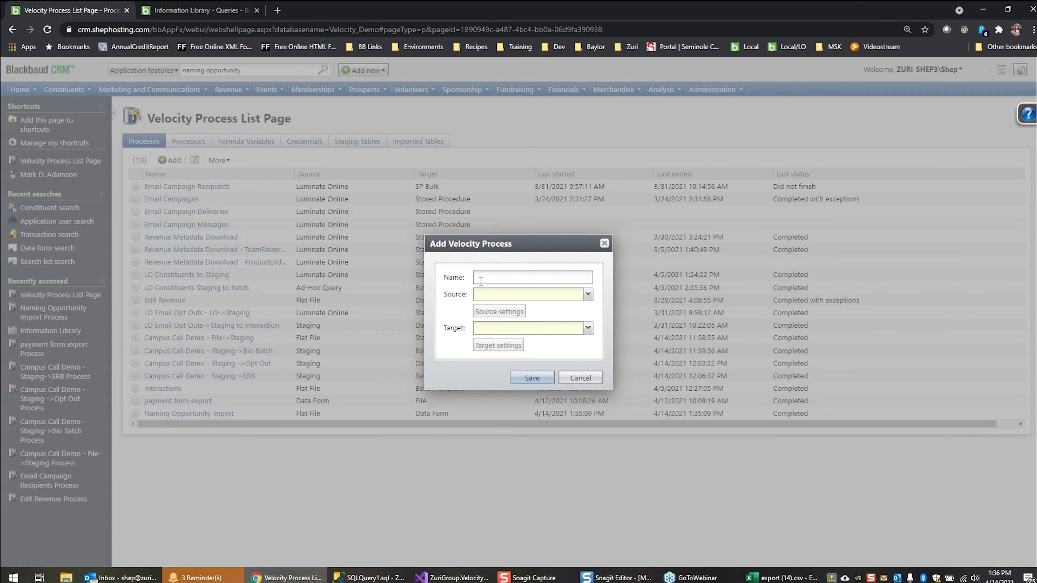
left_click(485, 280)
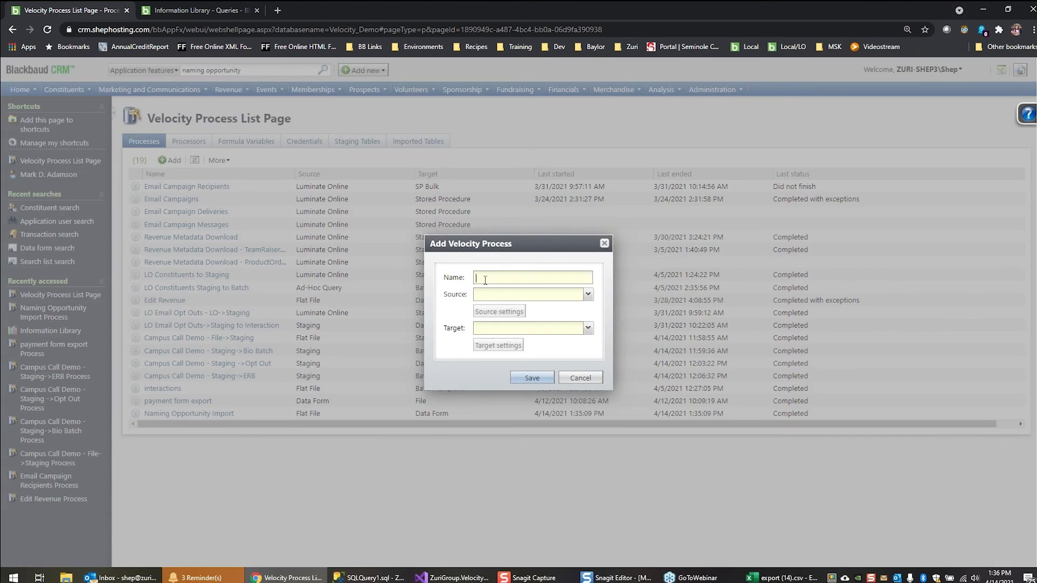
type("Naming Opportun")
type("ities 2")
Set the process source to Flat File with export (14).csv as a one-time import, closing that file in Excel before saving the source settings
left_click(593, 298)
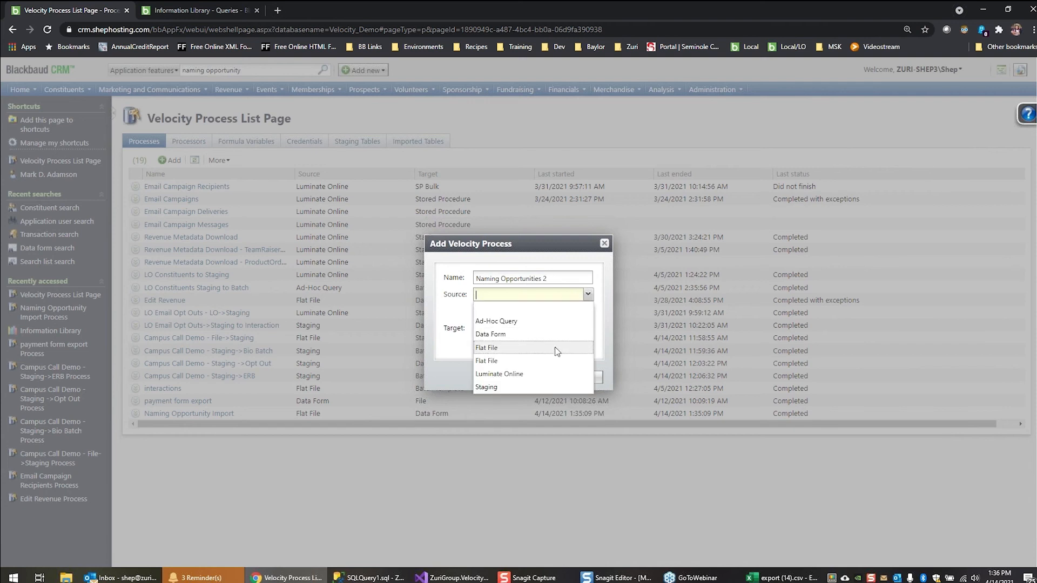
left_click(554, 347)
left_click(498, 312)
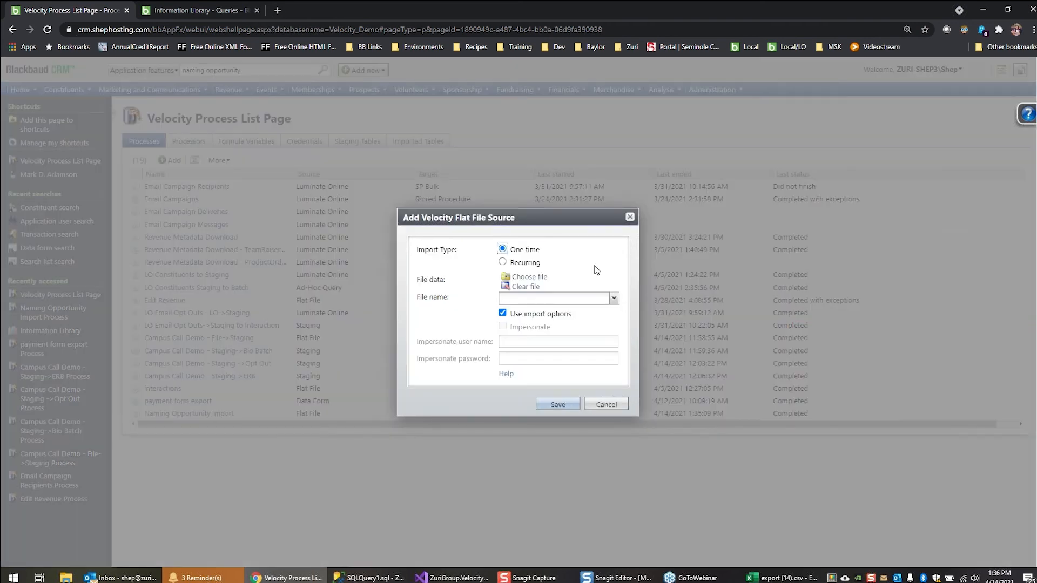
left_click(545, 278)
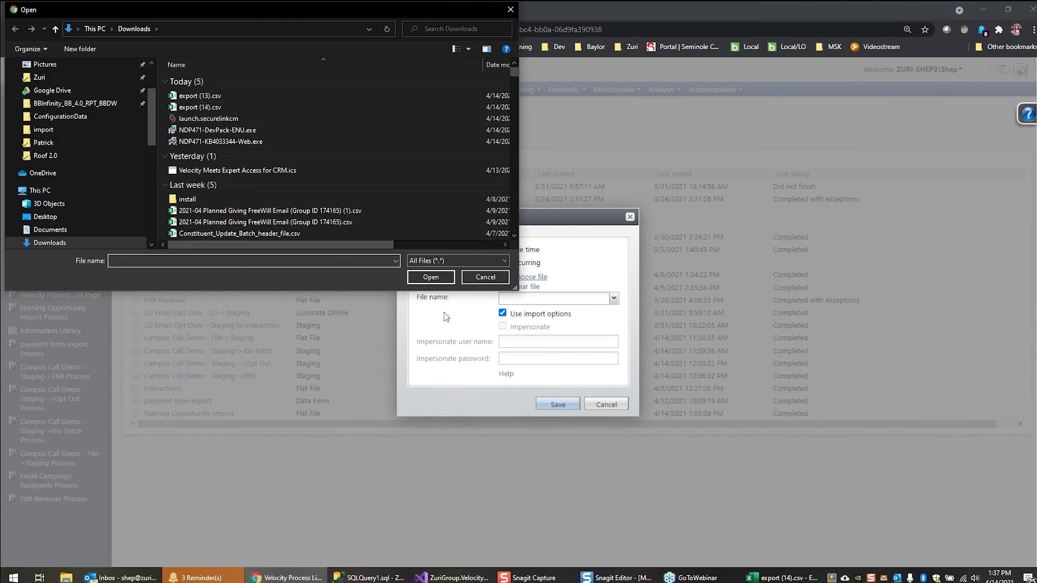
double_click(199, 108)
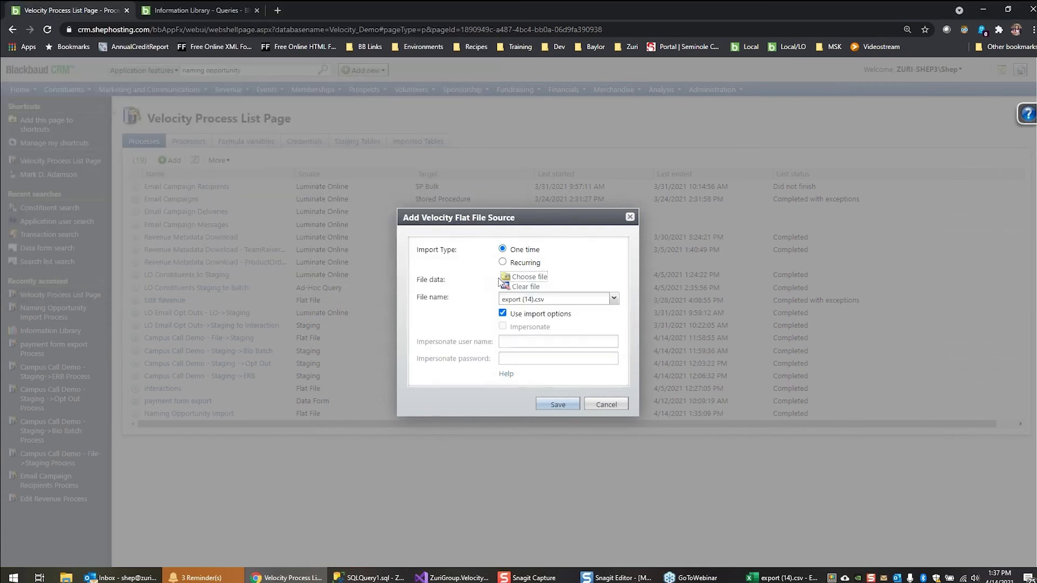
left_click(773, 579)
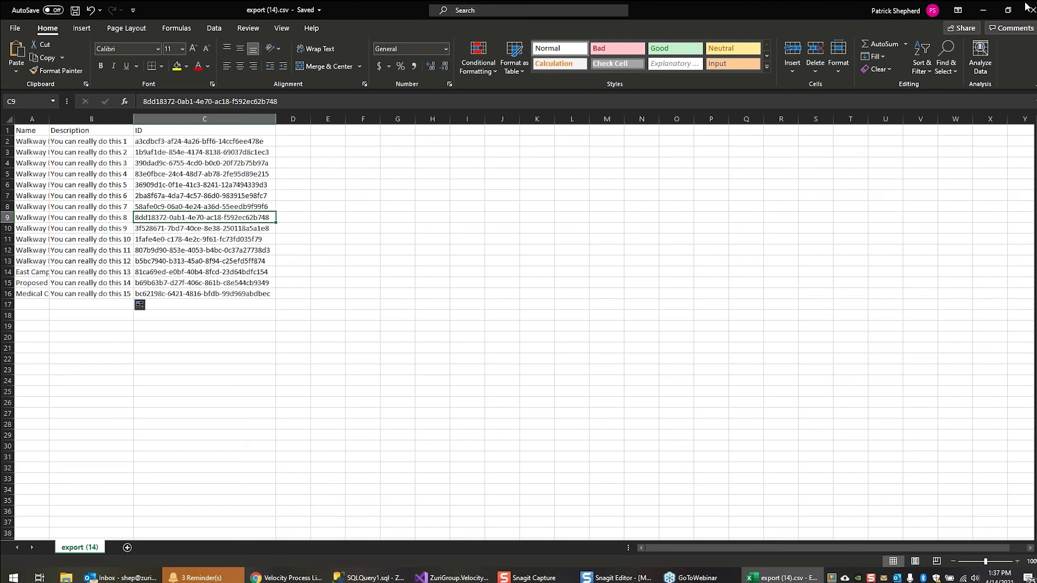
left_click(1029, 10)
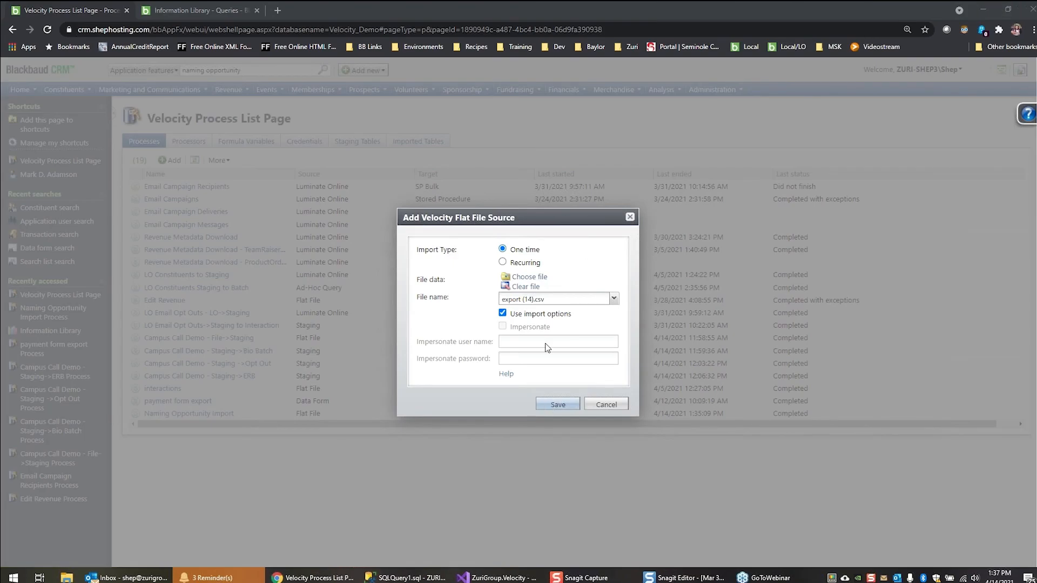
left_click(558, 407)
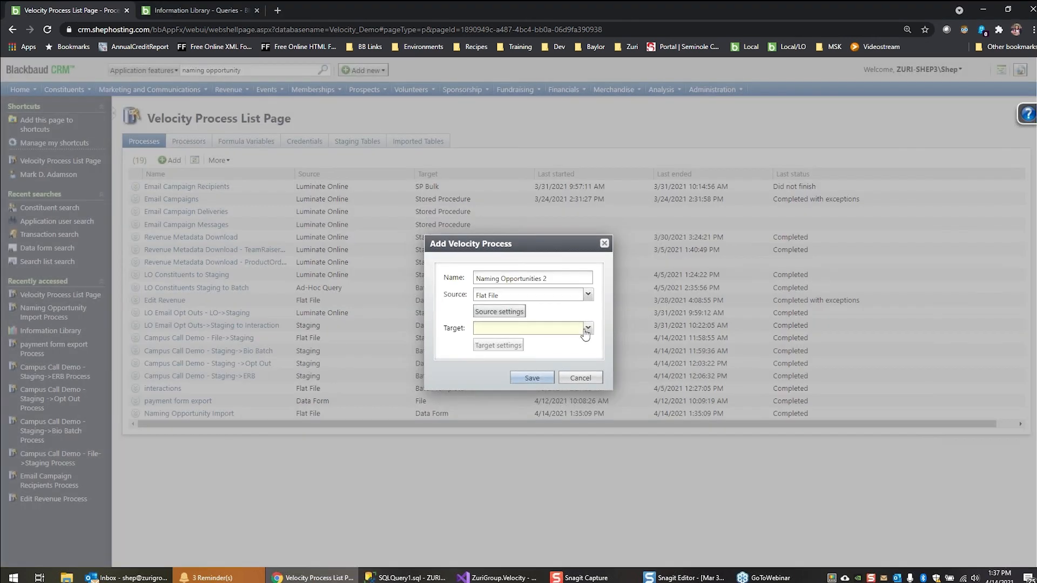
Set the process target to Data Form and switch its target settings to Edit mode
left_click(588, 329)
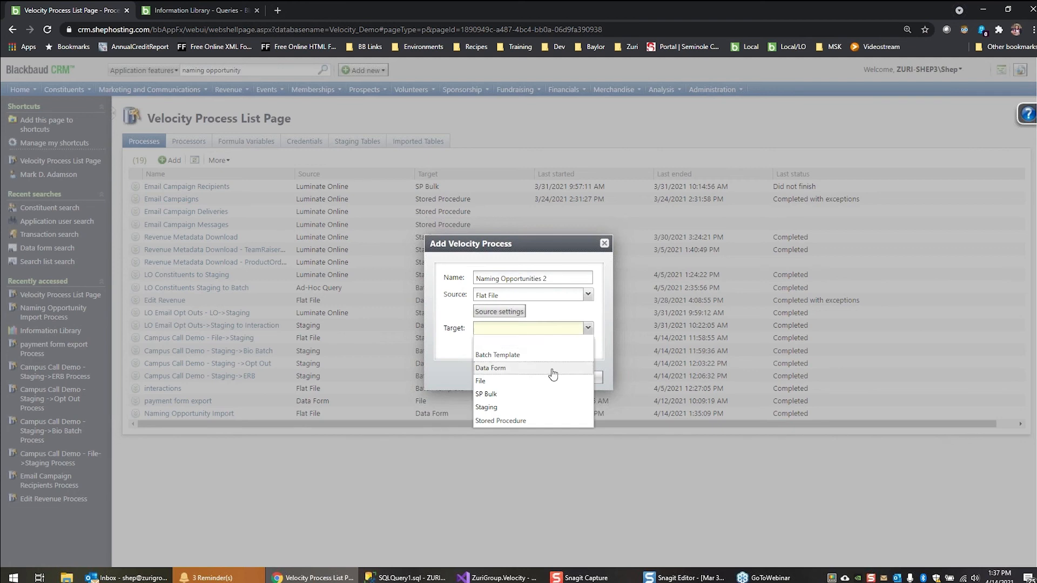
left_click(551, 366)
left_click(520, 349)
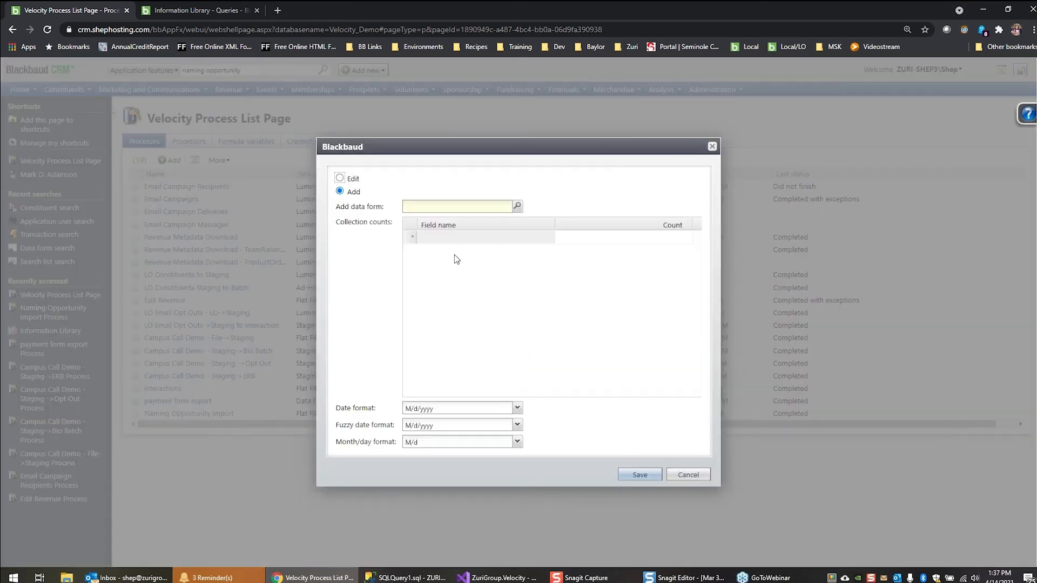
left_click(340, 179)
left_click(434, 206)
left_click_drag(352, 210, 349, 210)
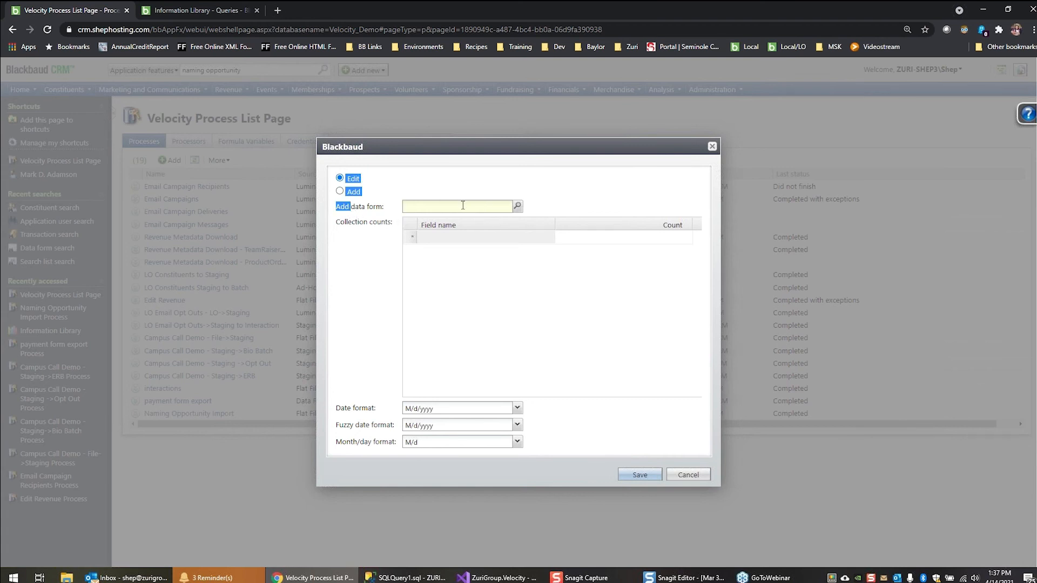
Find and choose the Naming Opportunity Edit Form as the target data form, then save the target settings and the new process
left_click(517, 207)
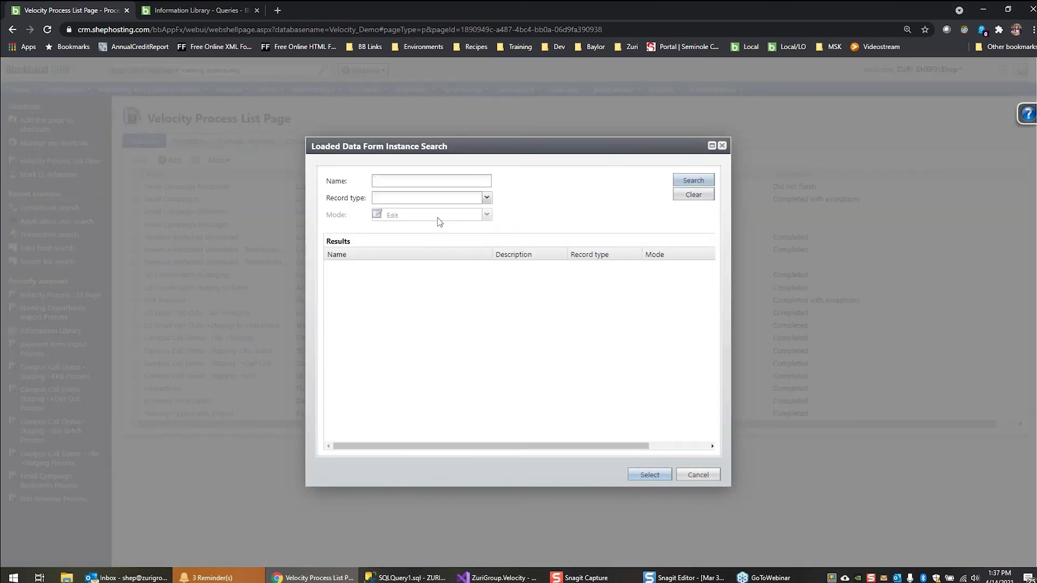
type("naming")
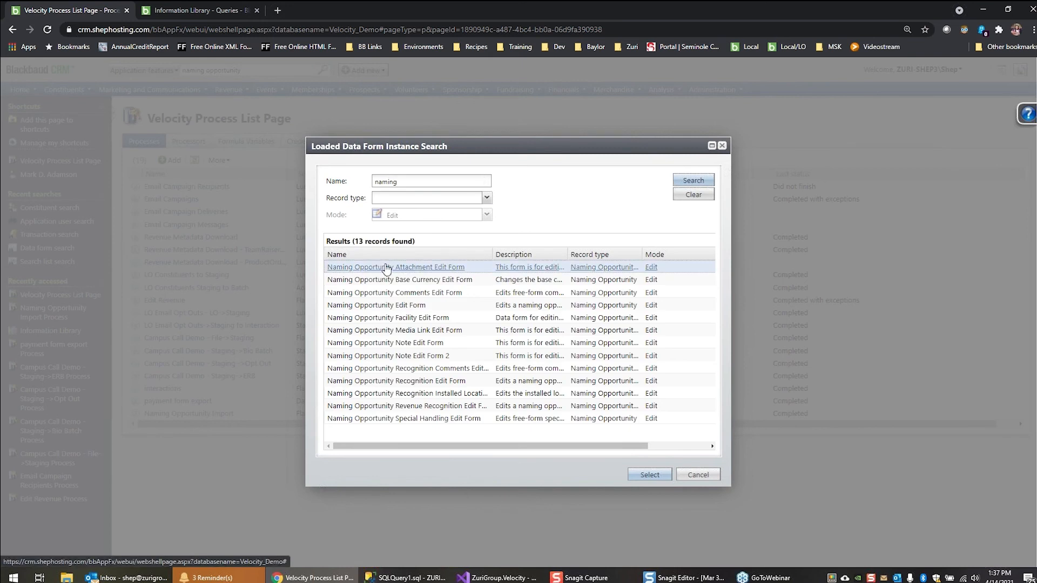
double_click(390, 306)
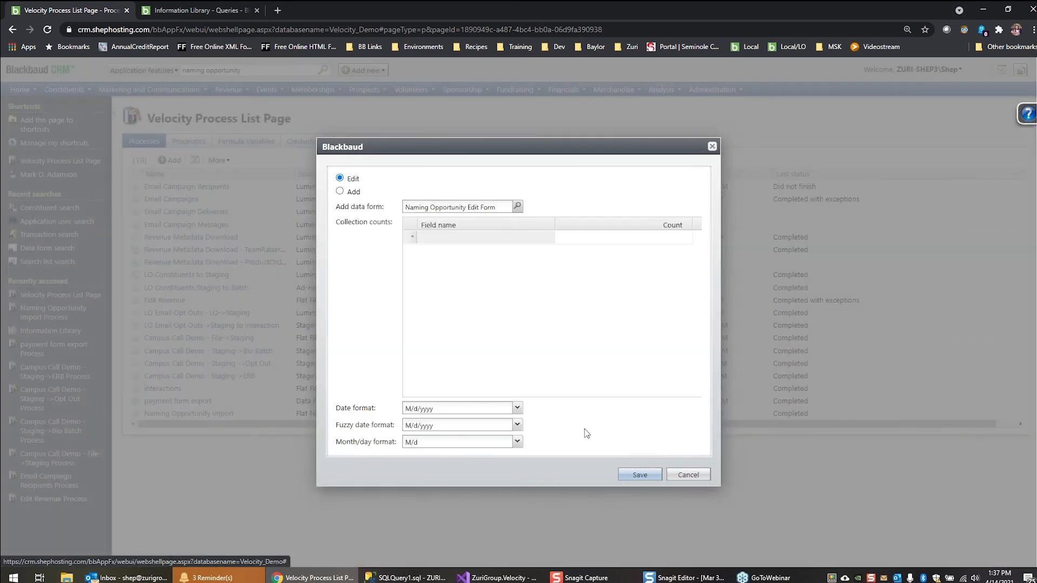
left_click(641, 476)
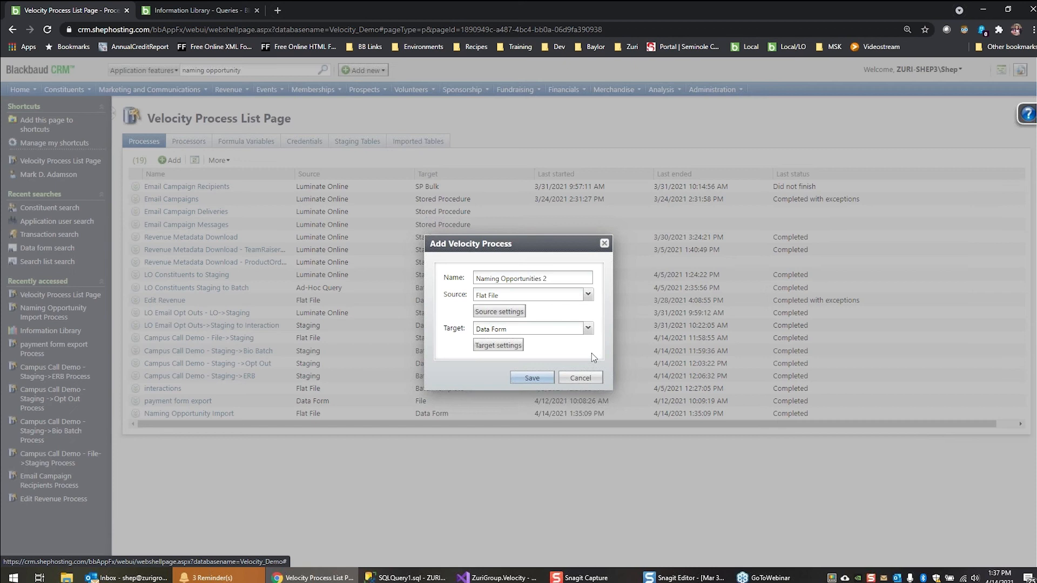
left_click(541, 378)
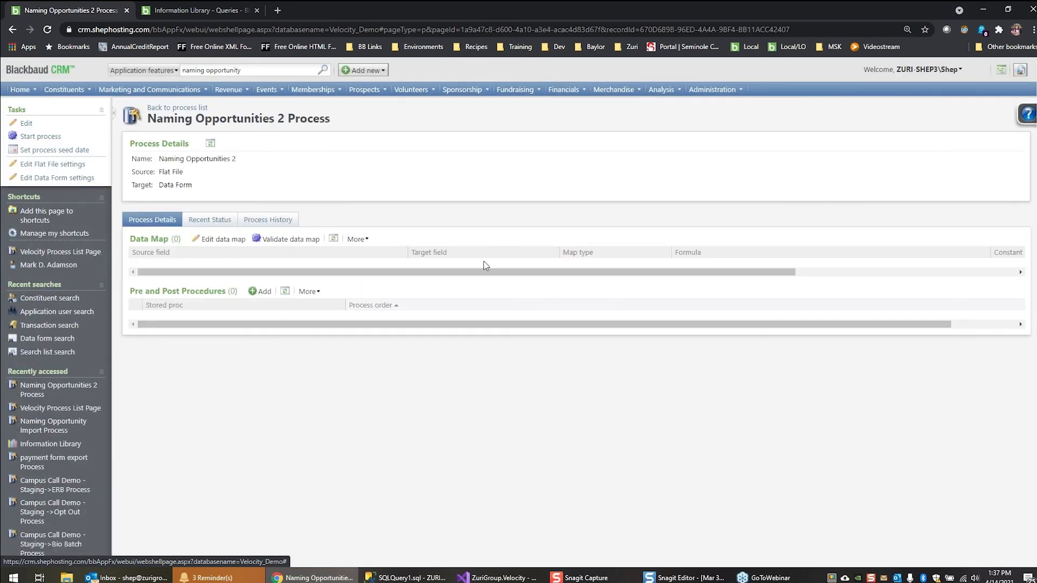
Edit the Naming Opportunities 2 data map so that source field ID maps directly to target field RecordID
left_click(233, 246)
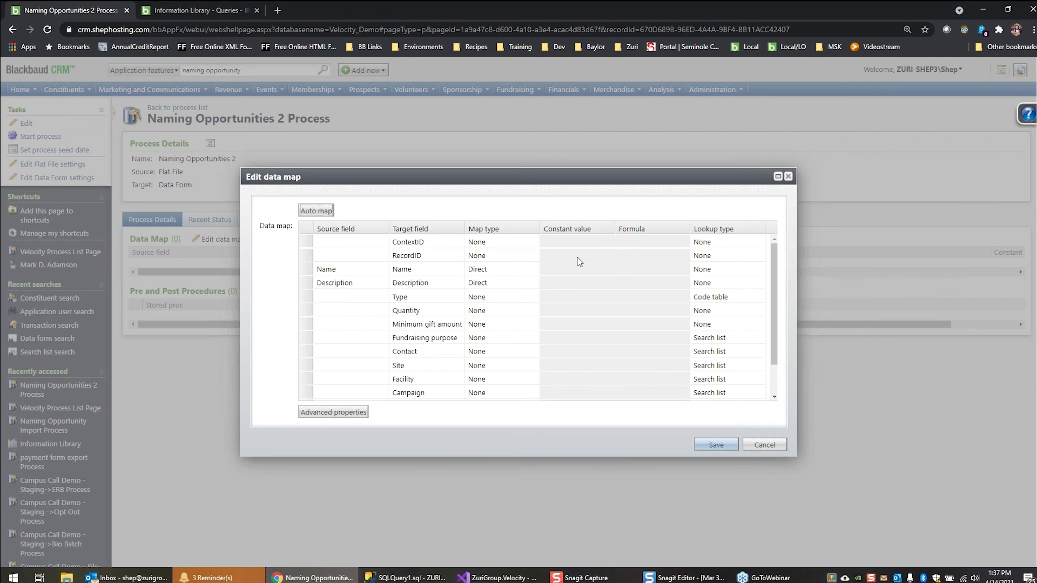
left_click(577, 258)
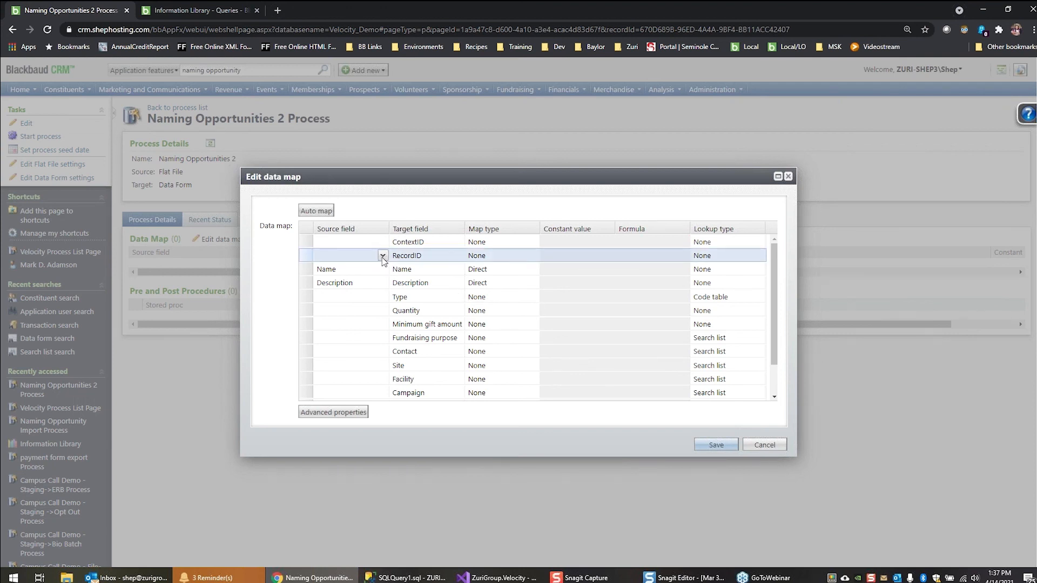
left_click(383, 257)
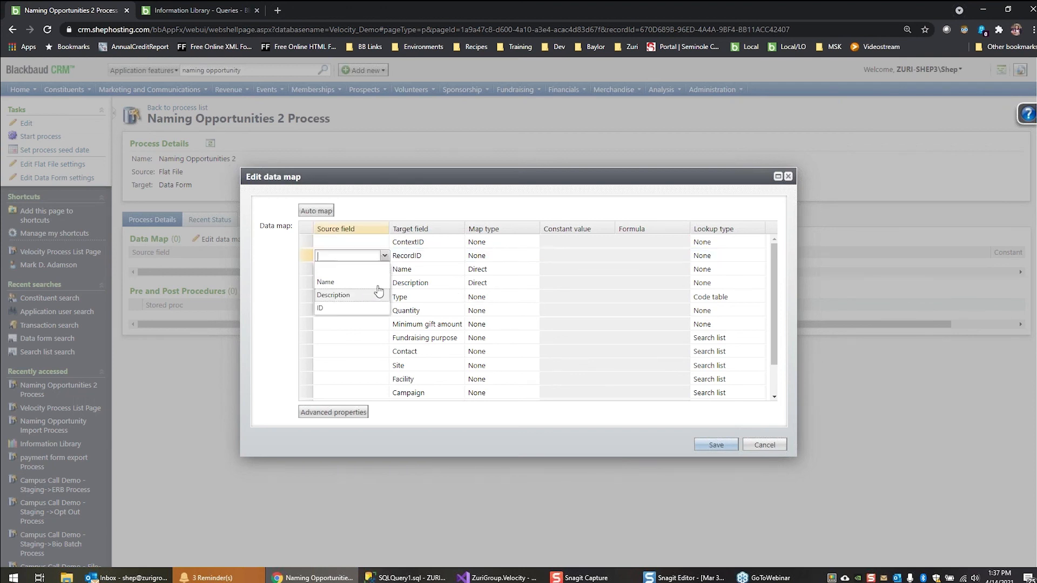
left_click(377, 309)
left_click(308, 261)
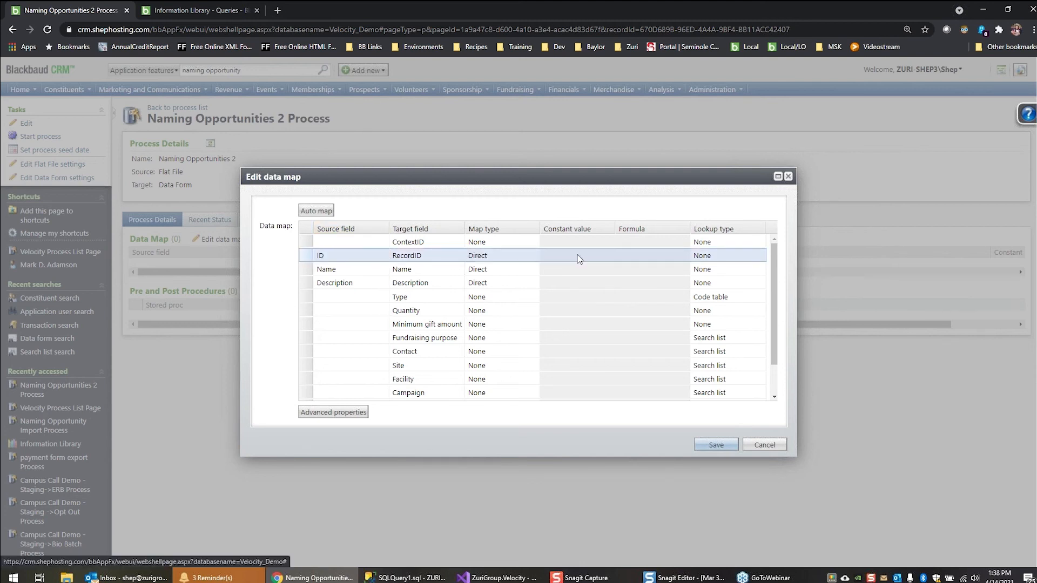
left_click(307, 272)
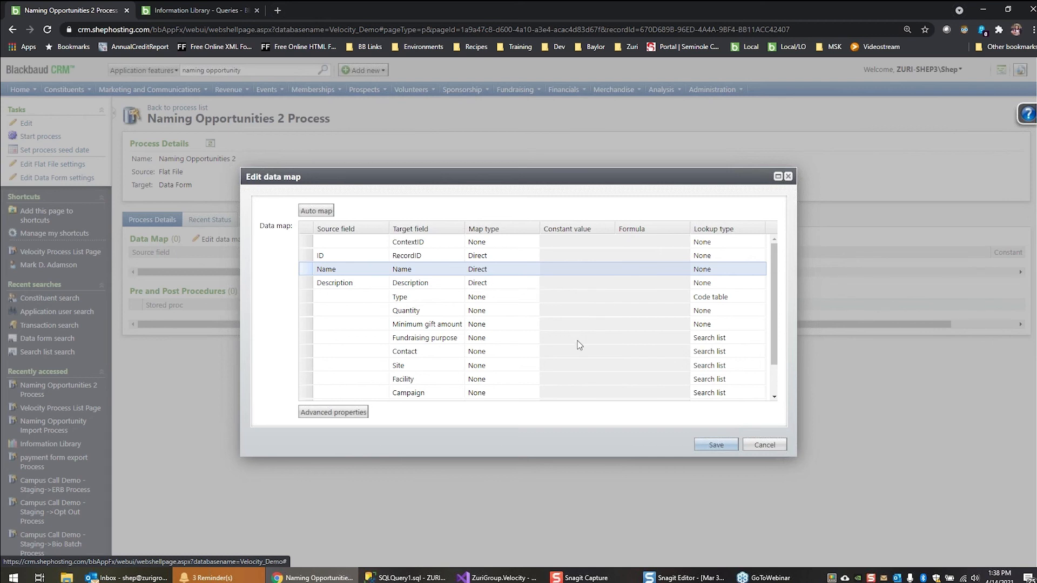
left_click(714, 451)
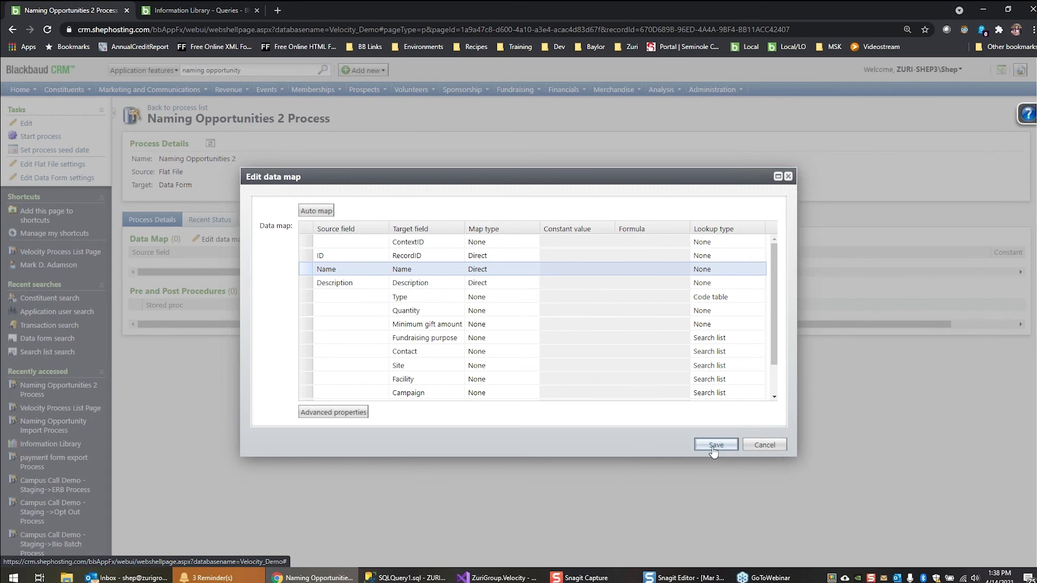
Review the advanced properties and available lookup parameters of the Fundraising purpose field, leaving without applying changes
left_click(624, 341)
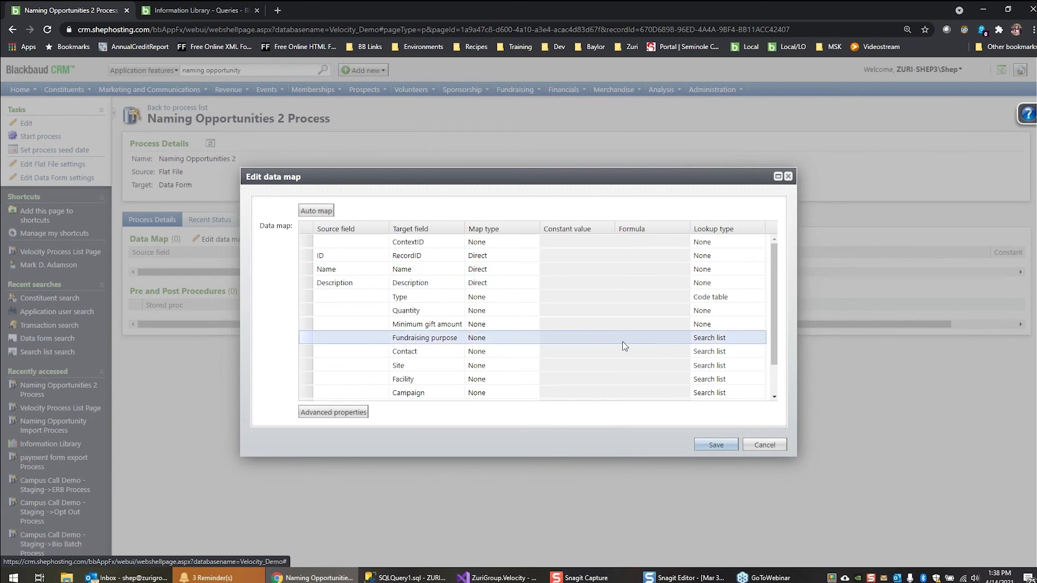
left_click(354, 414)
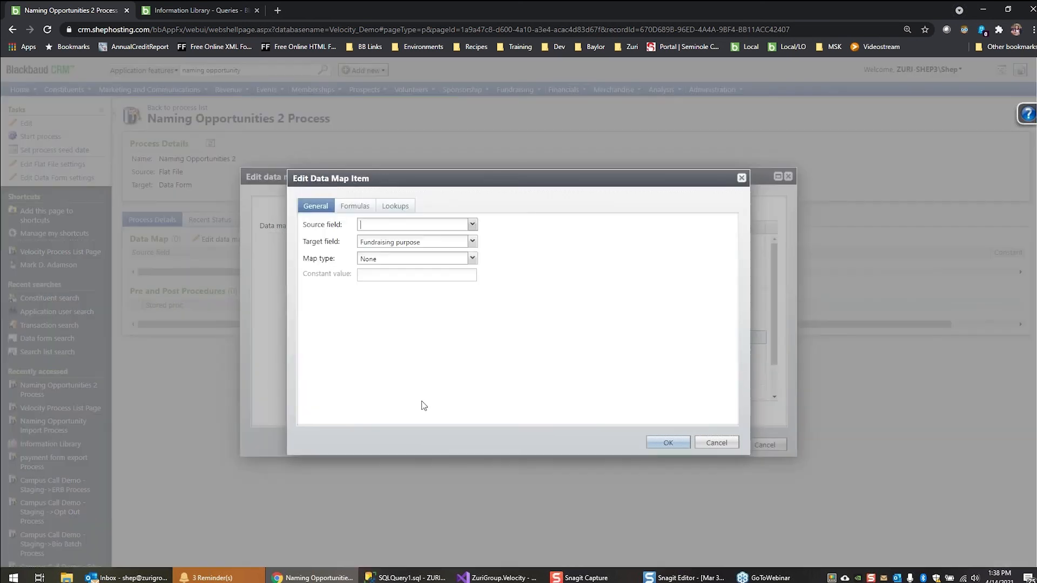
left_click(717, 444)
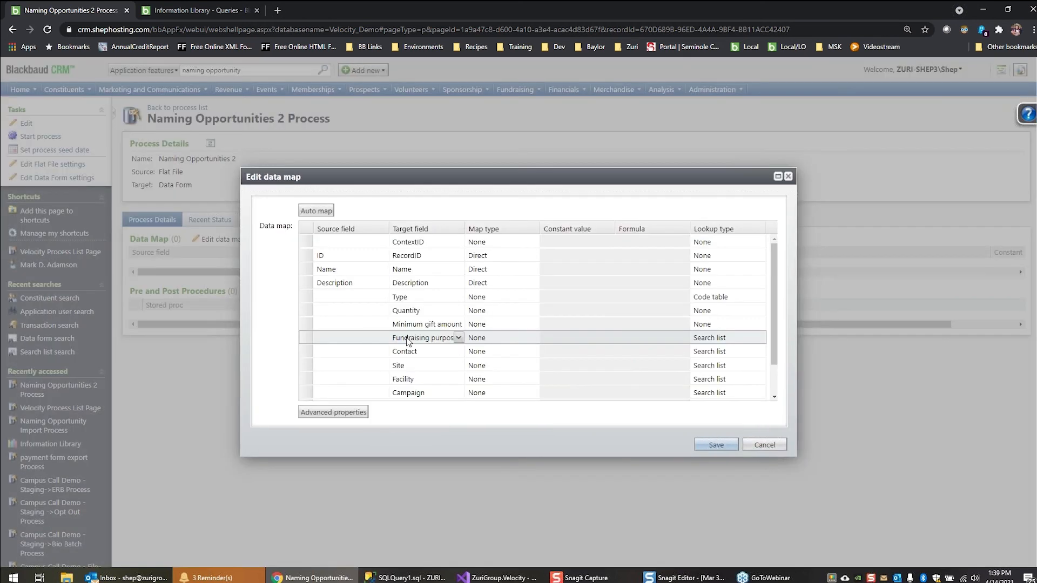
left_click(330, 413)
left_click(389, 206)
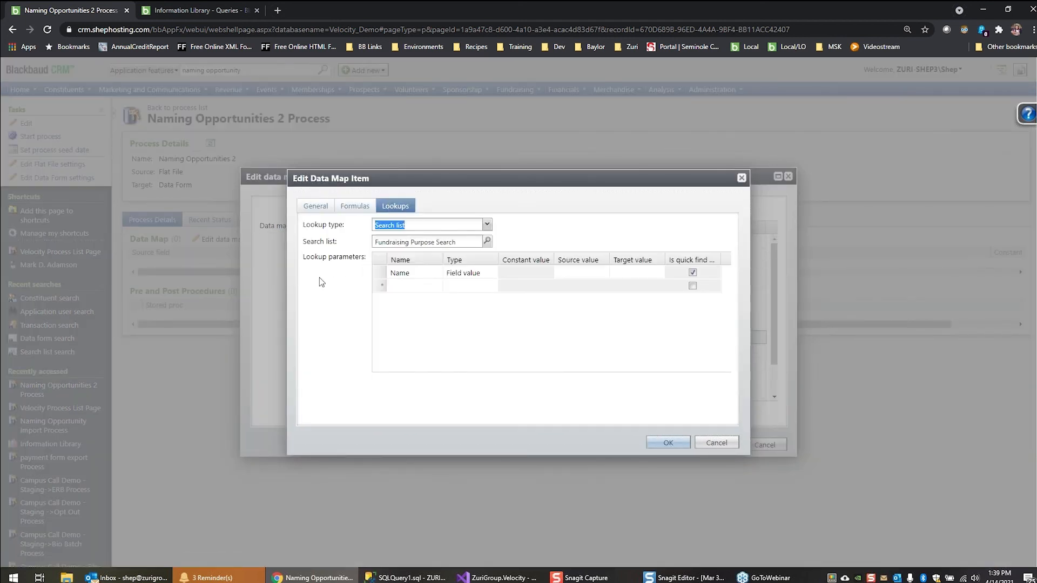
left_click(434, 289)
left_click(438, 288)
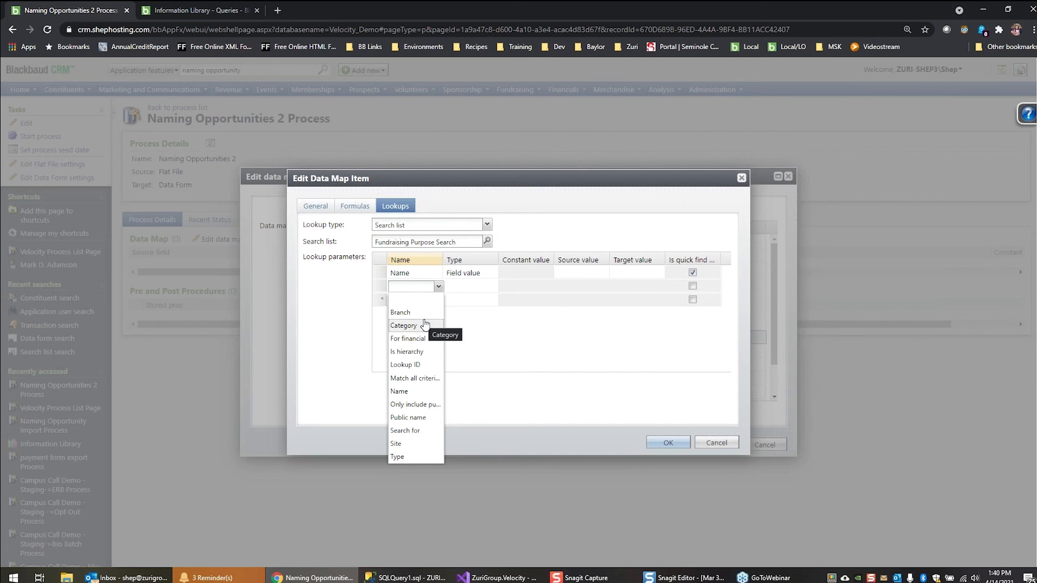
left_click(546, 356)
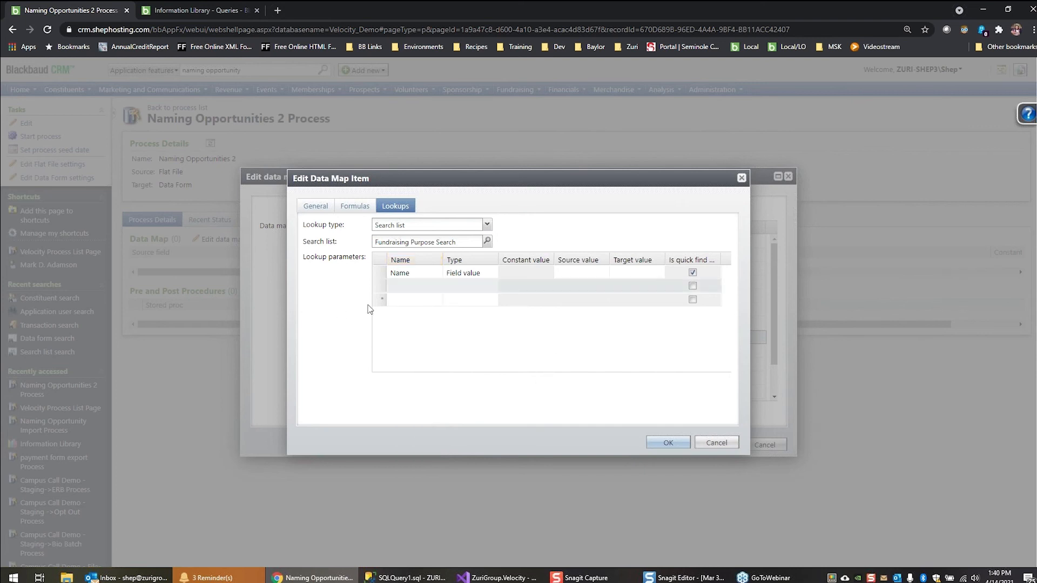
left_click(720, 443)
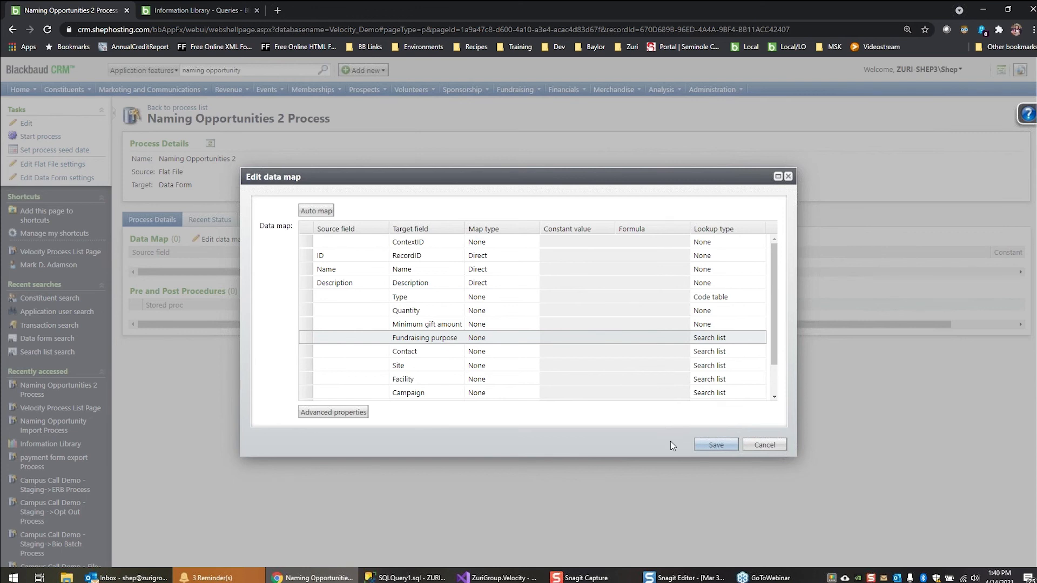
Save the data map and start the Naming Opportunities 2 process
left_click(719, 449)
left_click(717, 445)
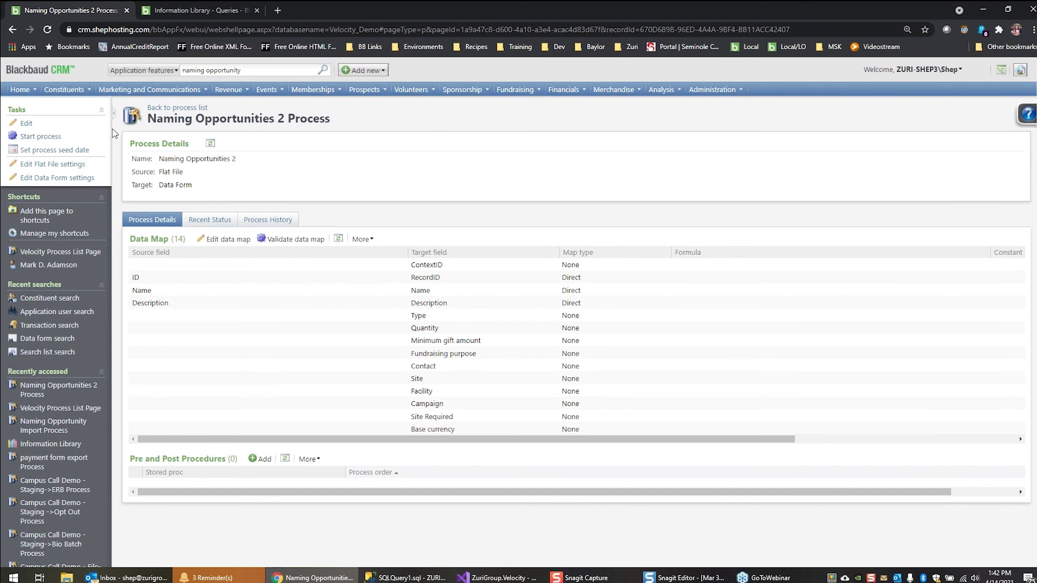
left_click(39, 138)
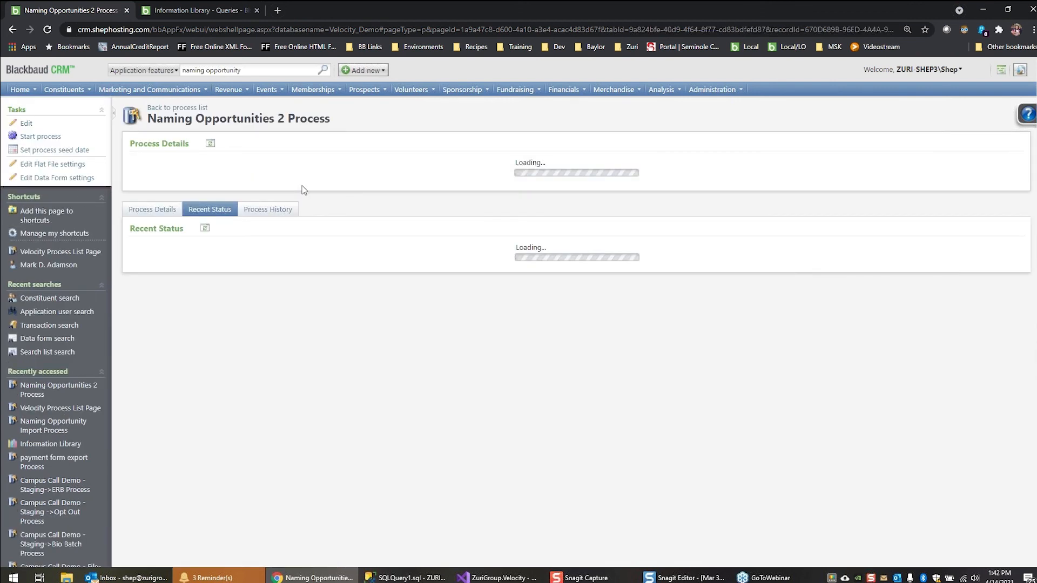
Refresh the ad-hoc query's results to check the naming opportunity descriptions, then close the query without saving
left_click(205, 11)
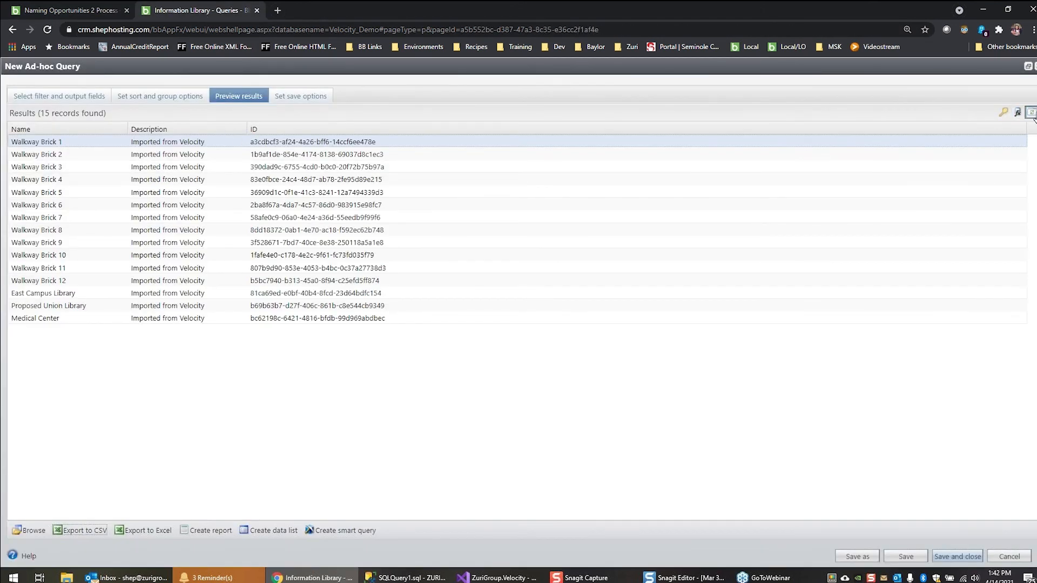
left_click(1032, 113)
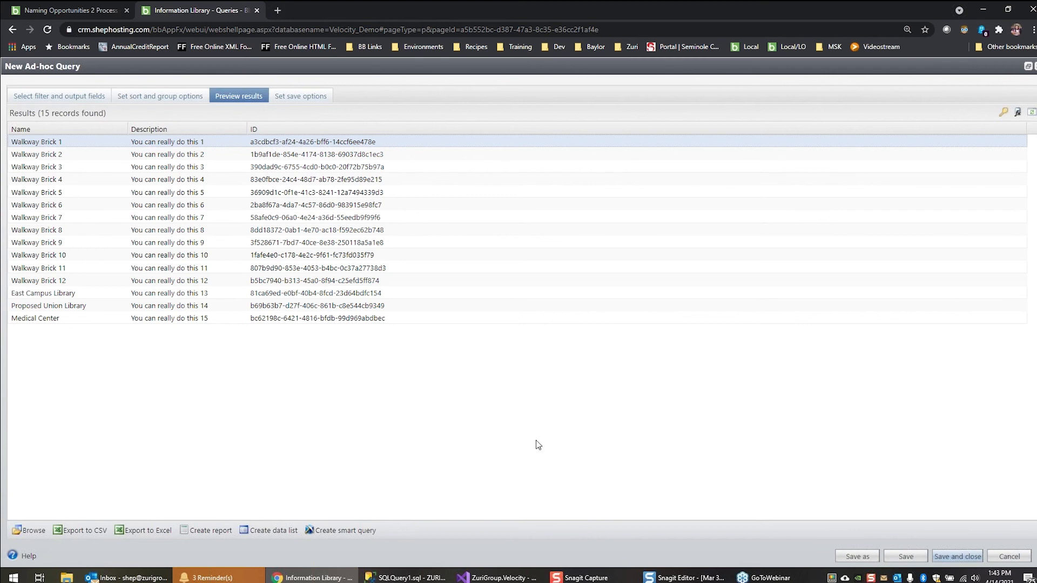
left_click(1010, 557)
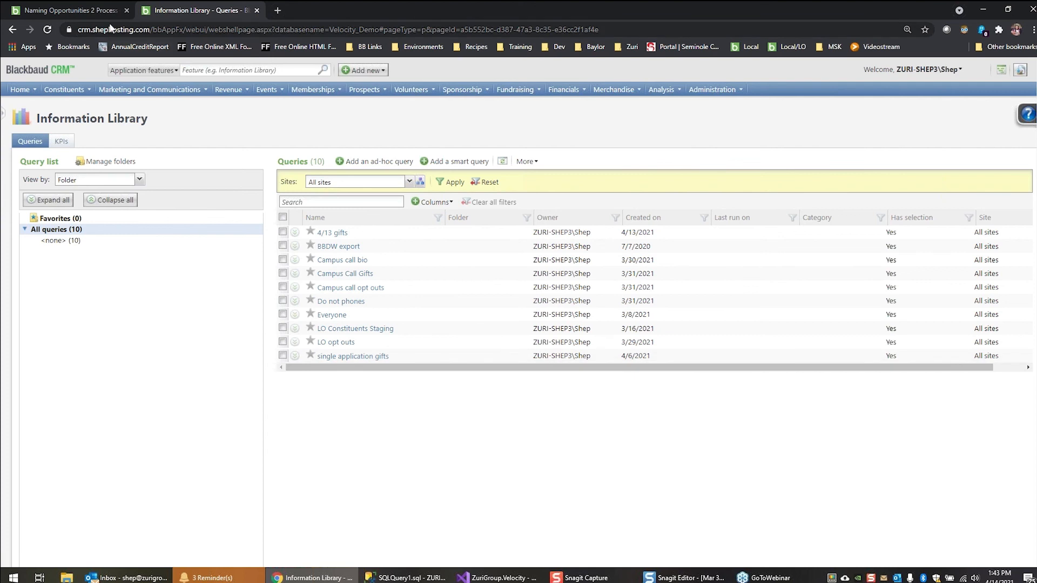
Return to the Velocity process list and open the USR_CAMPUSCALLDEMO staging table for editing to review its columns
left_click(92, 10)
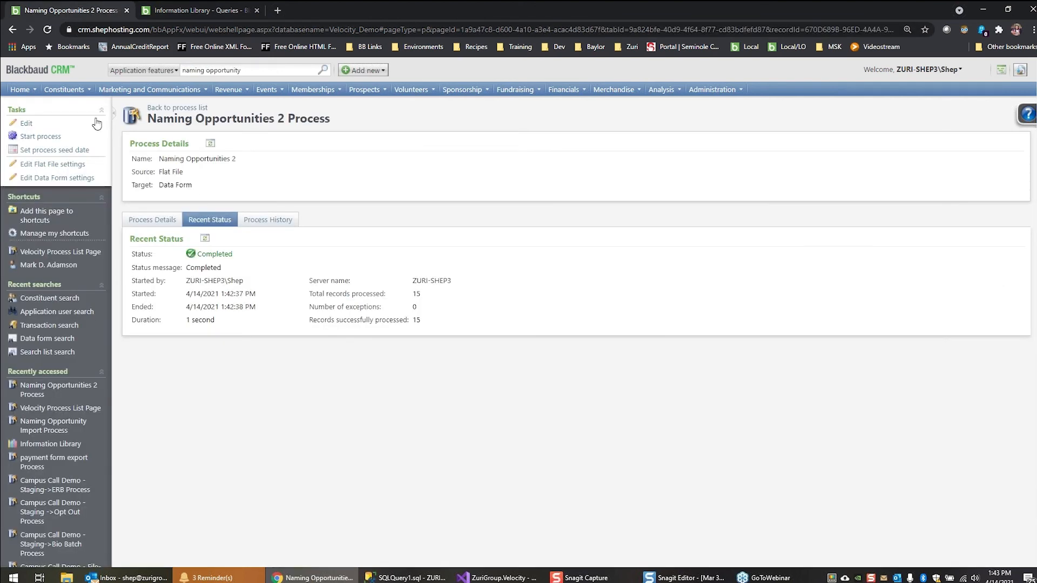
left_click(176, 110)
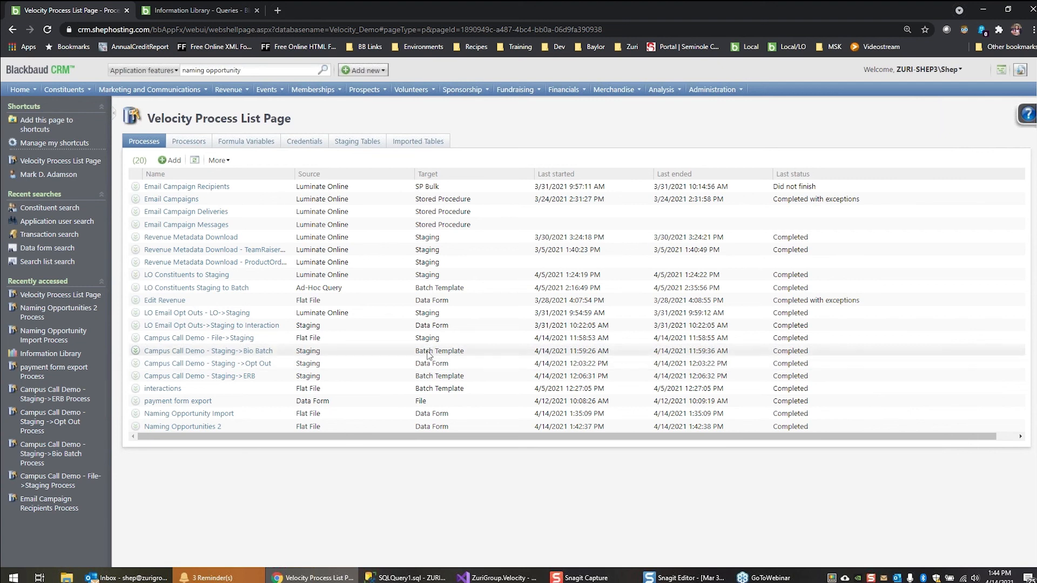
left_click(367, 142)
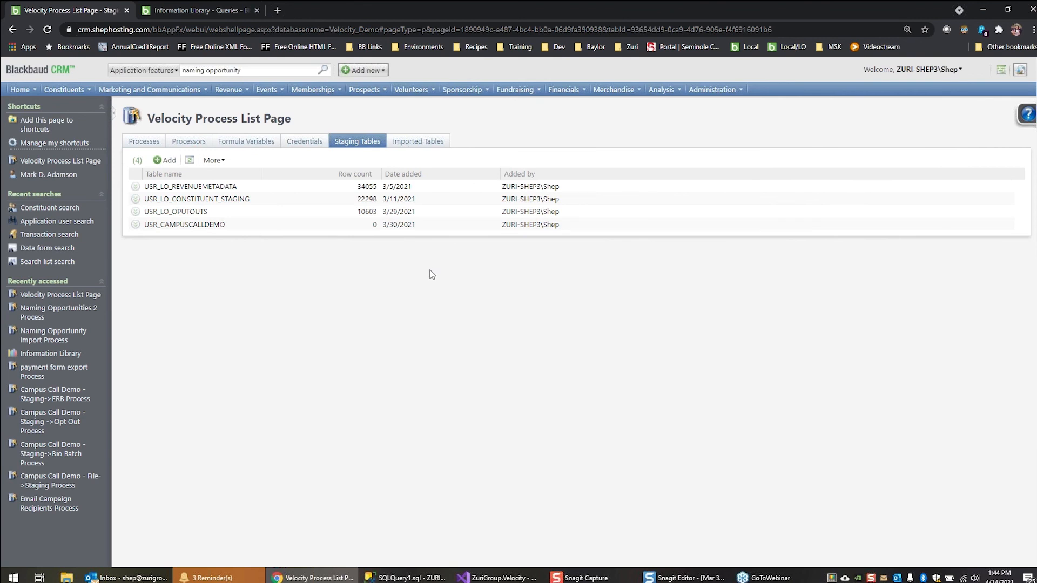
left_click(373, 225)
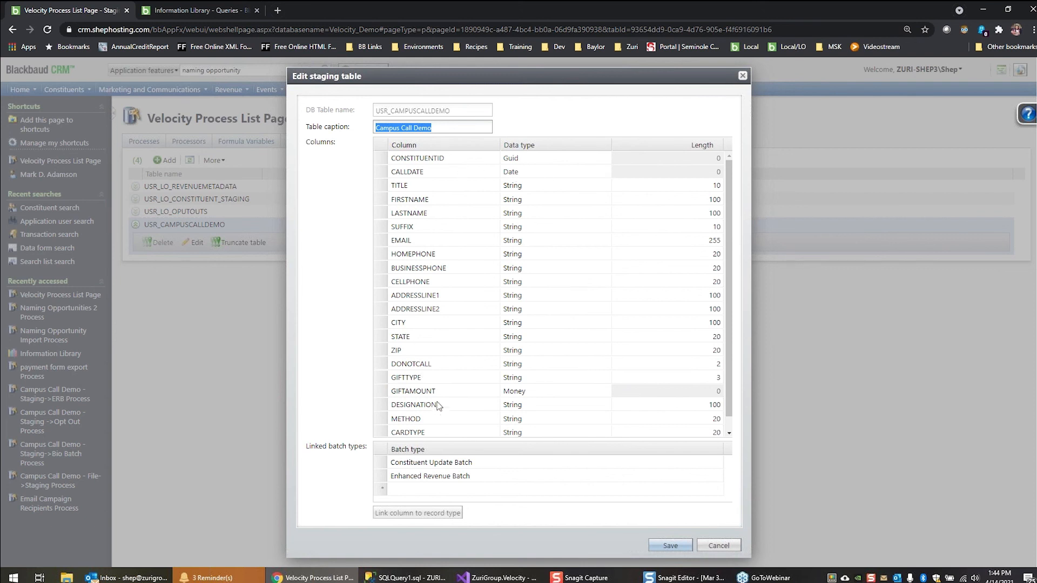
scroll(440, 379, "down", 1)
scroll(446, 243, "up", 1)
left_click(382, 155)
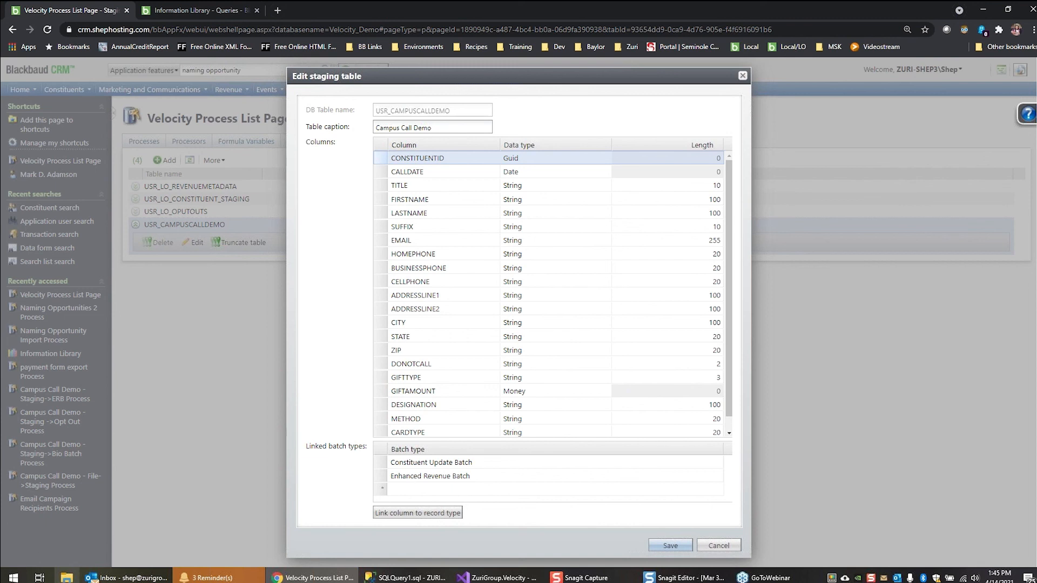
Open DemoCC1.csv from the C:\BBEC\import folder in Excel
left_click(66, 578)
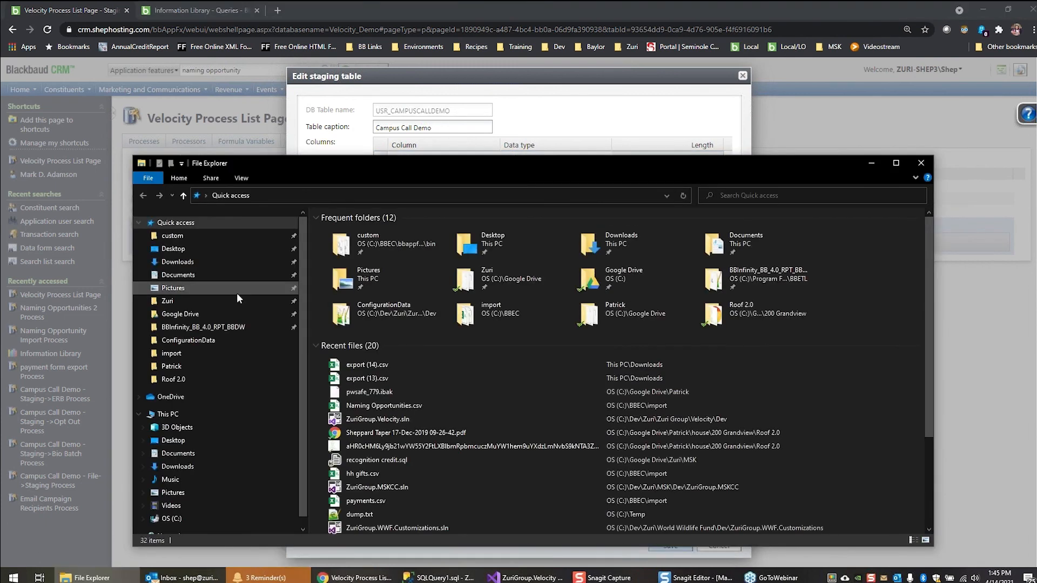
scroll(196, 419, "down", 1)
left_click(179, 496)
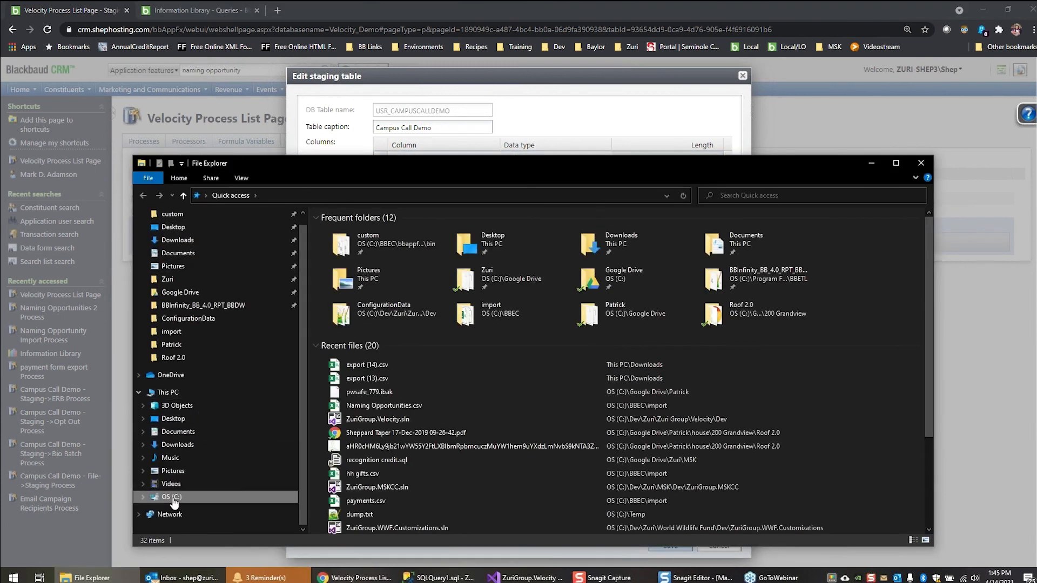
double_click(382, 290)
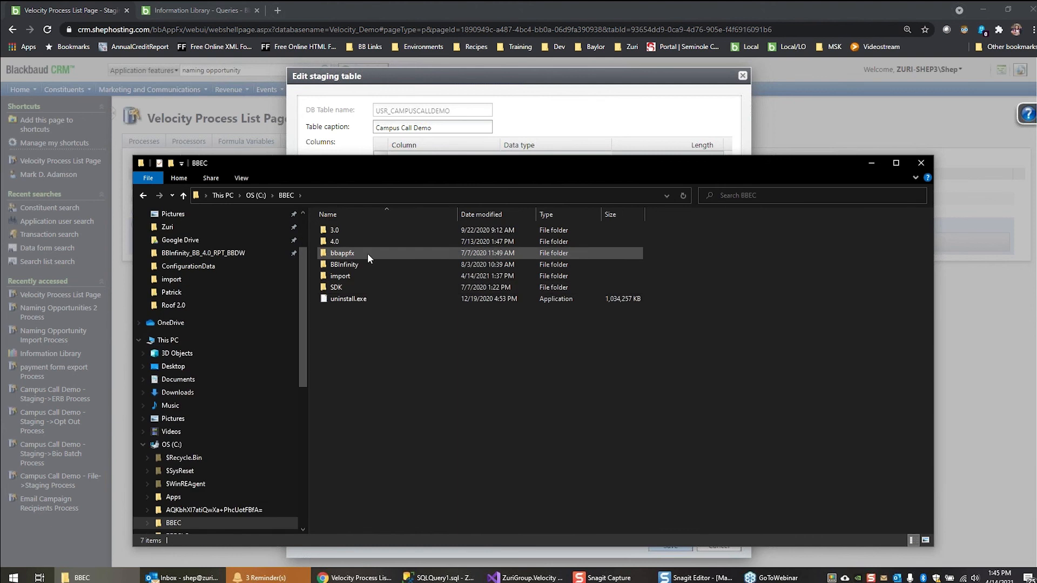
double_click(359, 277)
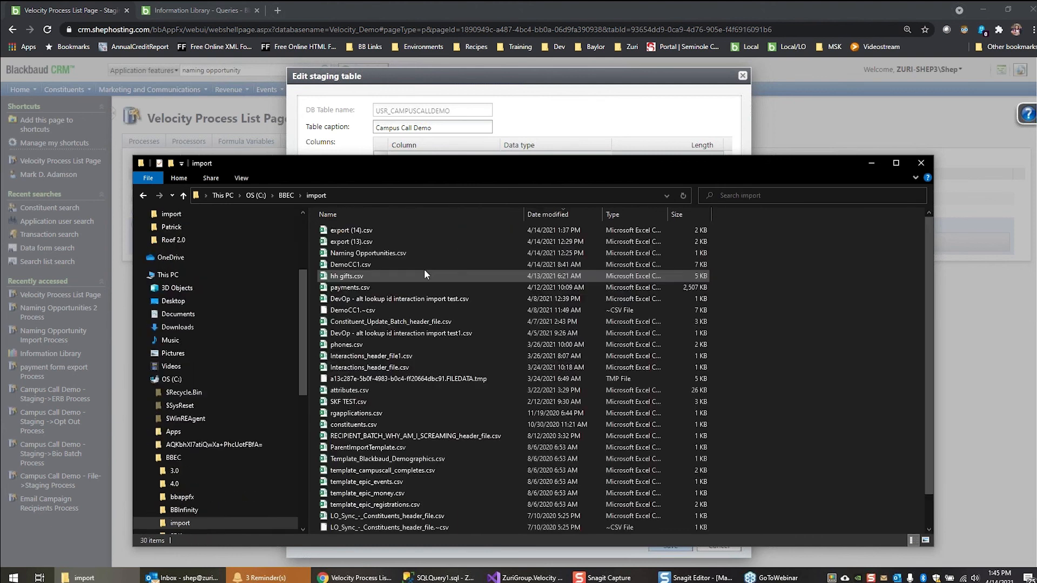
double_click(355, 264)
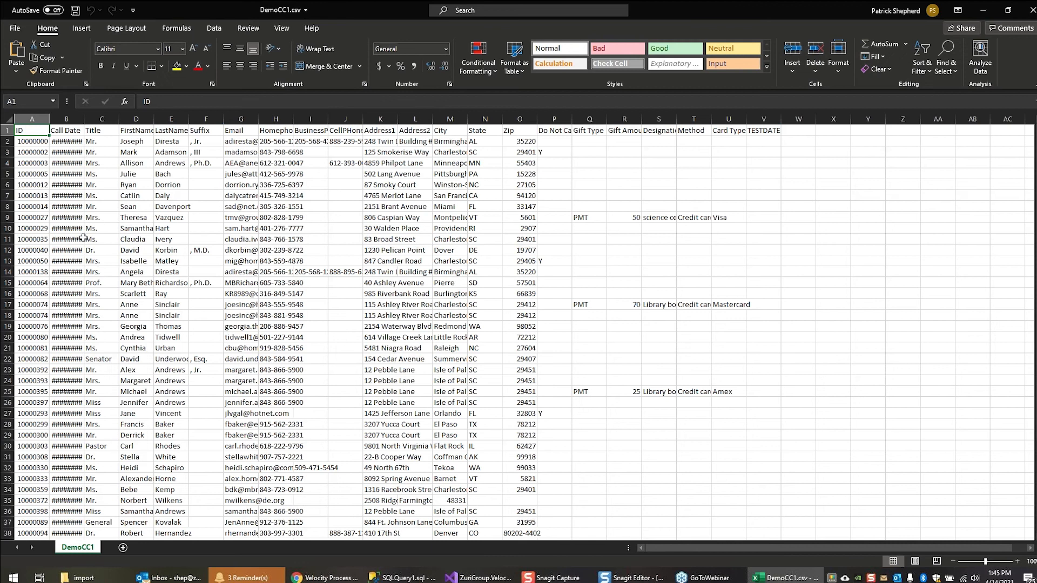
Autofit all columns of the DemoCC1 sheet and examine its fields from ID across to TESTDATE
left_click(8, 120)
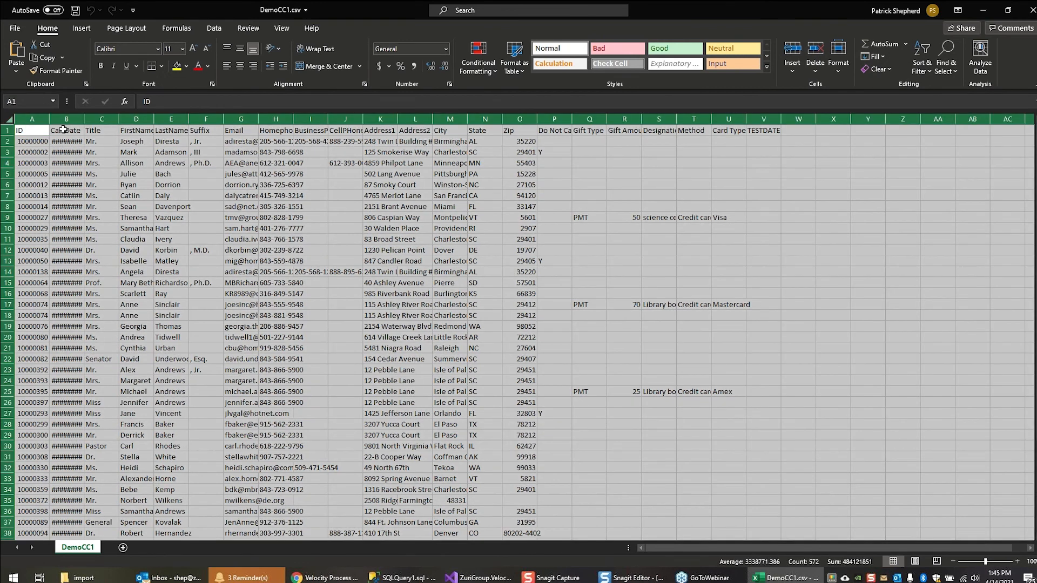
double_click(49, 119)
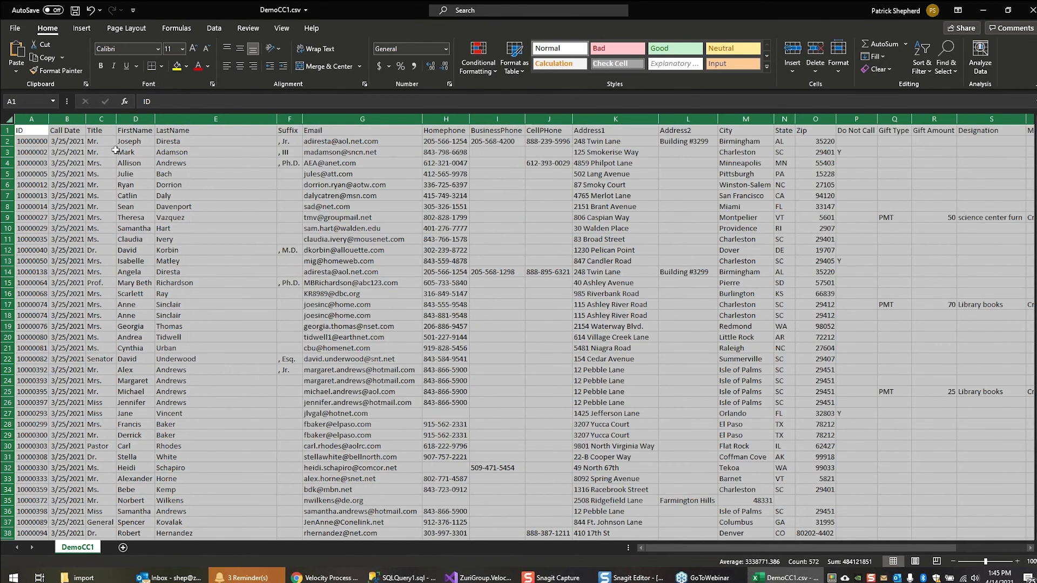
left_click(28, 142)
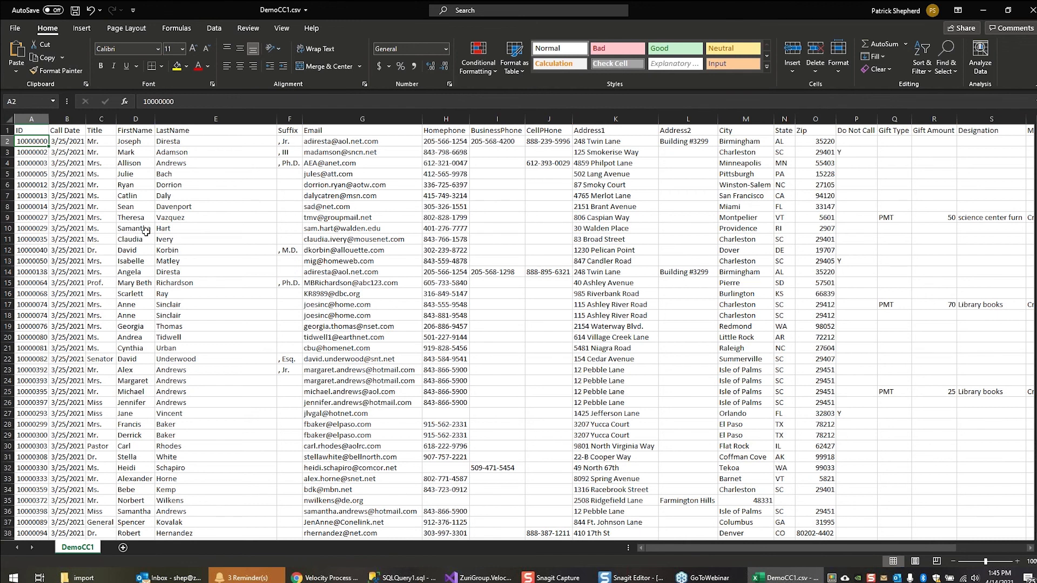
key("Right")
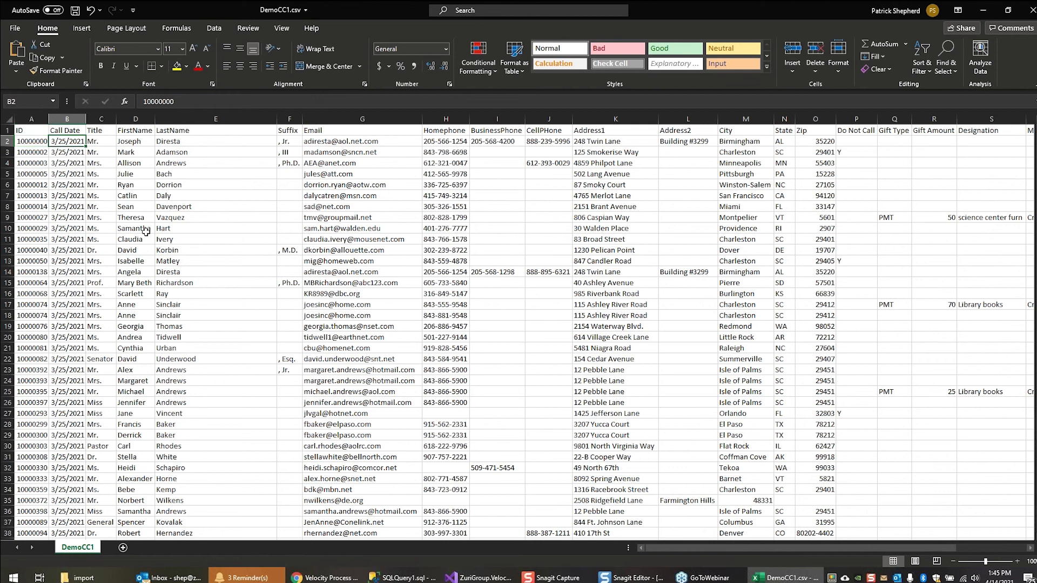
key("Right")
key("Right")
key("Right")
key("Right")
key("Right")
key("Right")
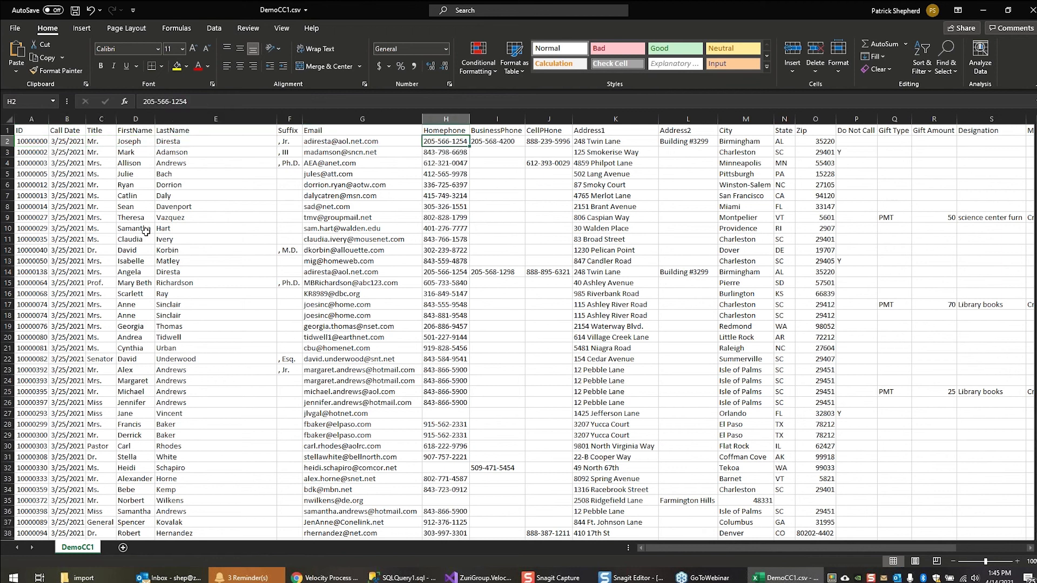
key("Right")
key("Right")
key("Right")
key("Right")
key("Right")
key("Right")
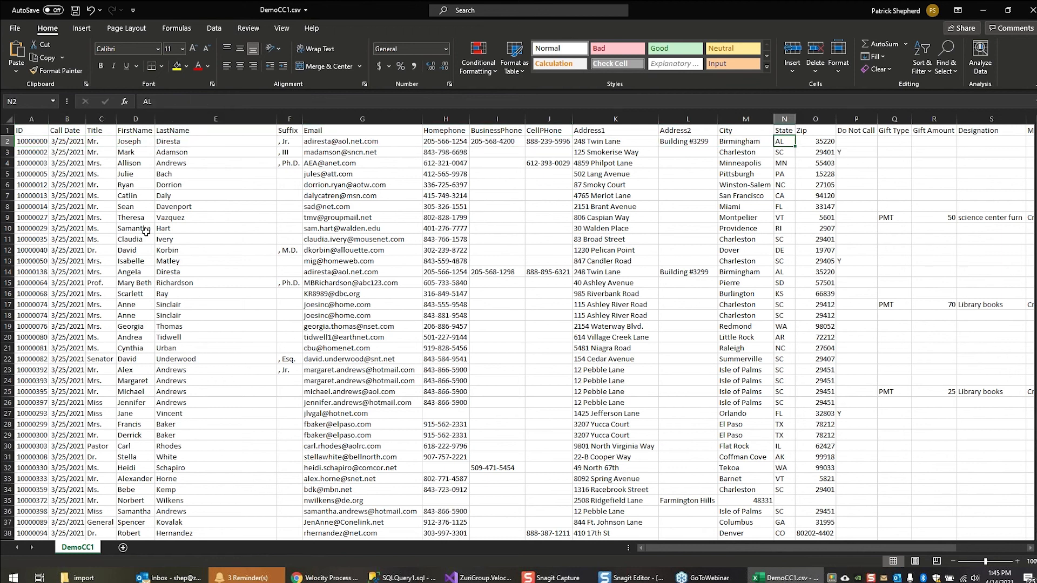
key("Right")
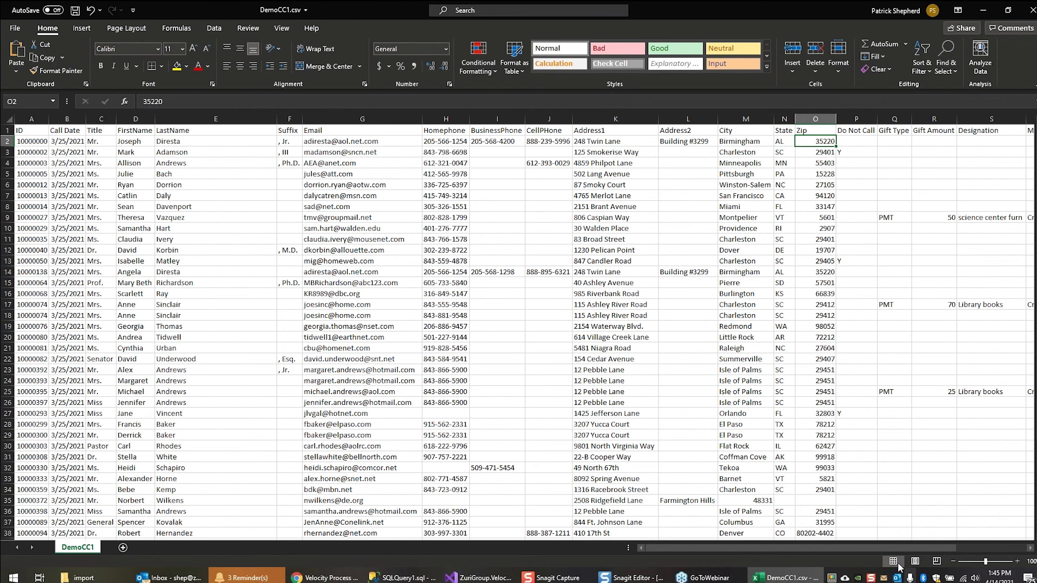
left_click_drag(809, 546, 1030, 548)
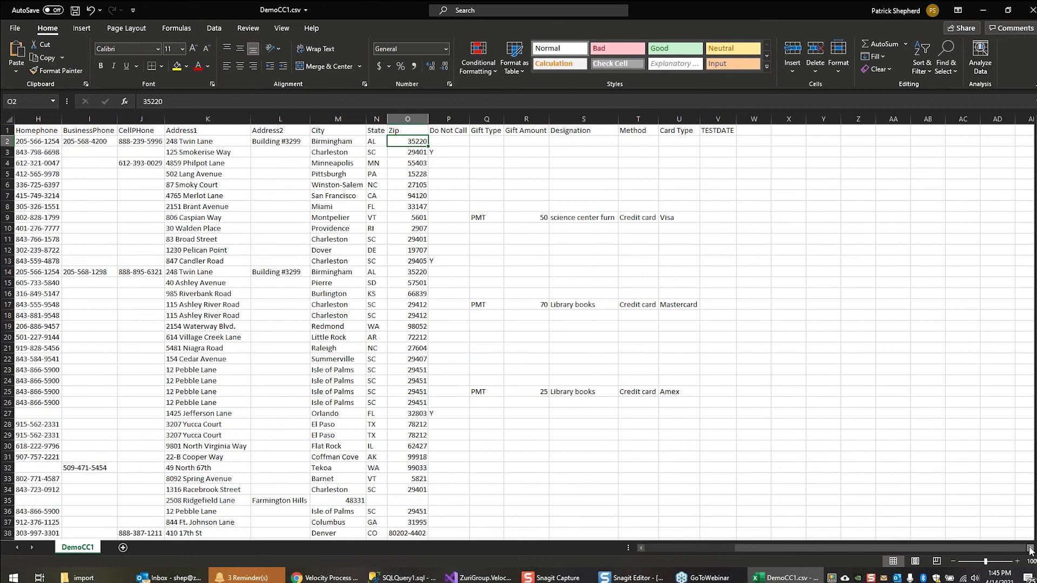
Examine the rows marked Y in the Do Not Call column
left_click(438, 157)
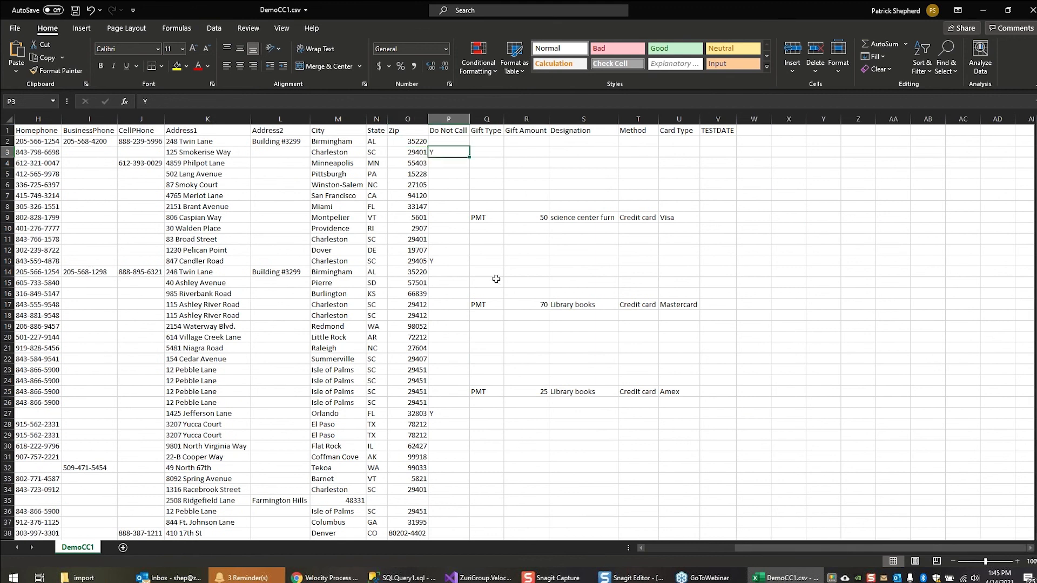
left_click(437, 261)
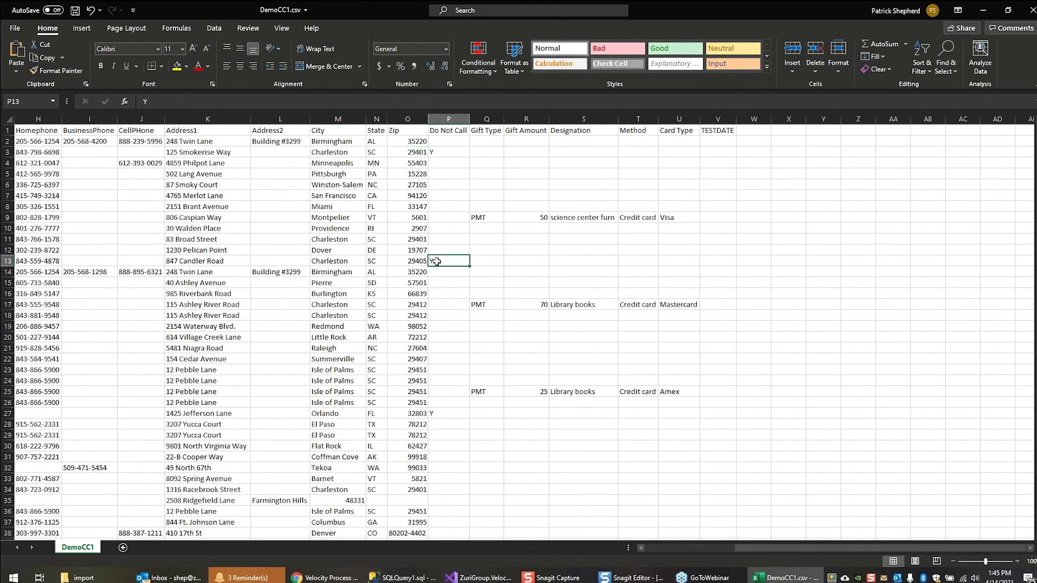
left_click(441, 415)
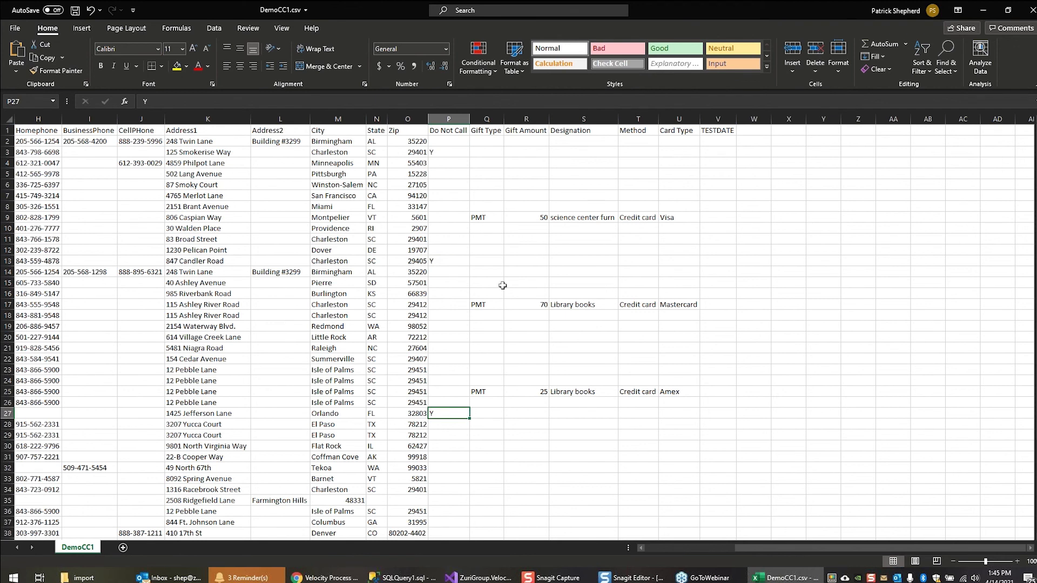
Examine the rows with gift type PMT, and close DemoCC1.csv without saving changes
left_click(482, 218)
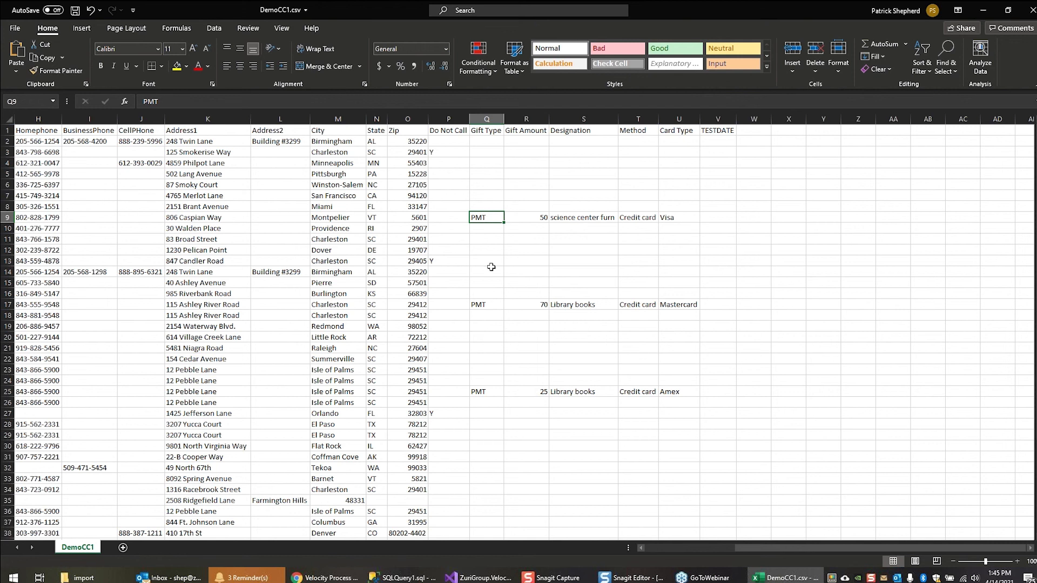
left_click(480, 308)
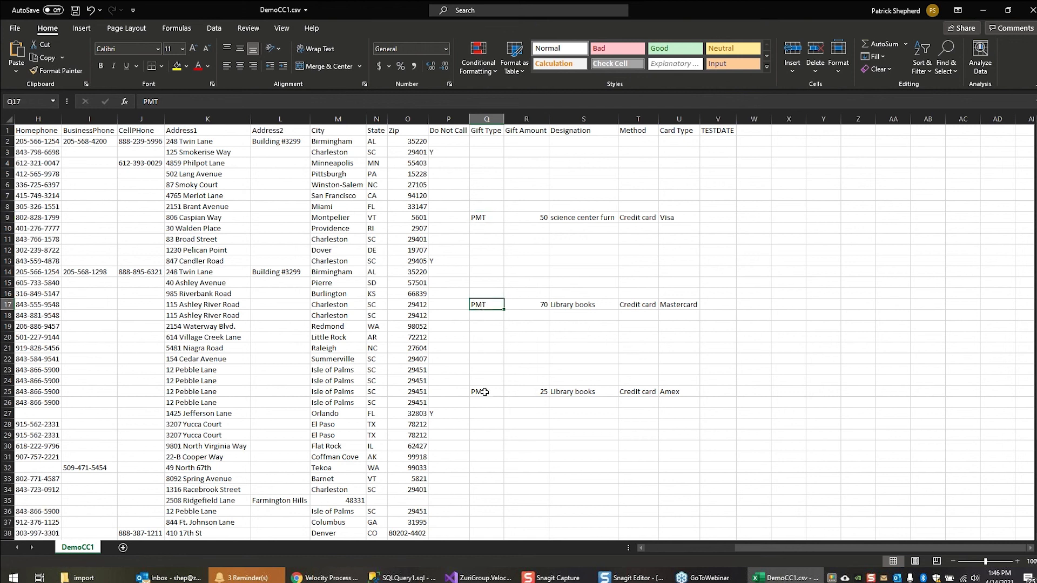
left_click(484, 393)
left_click(485, 307)
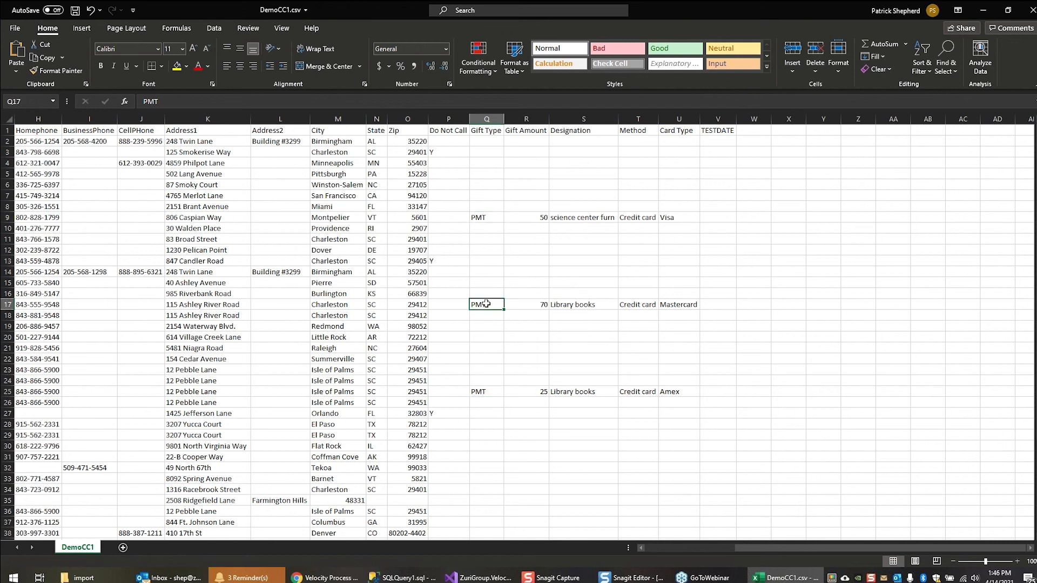
left_click(490, 217)
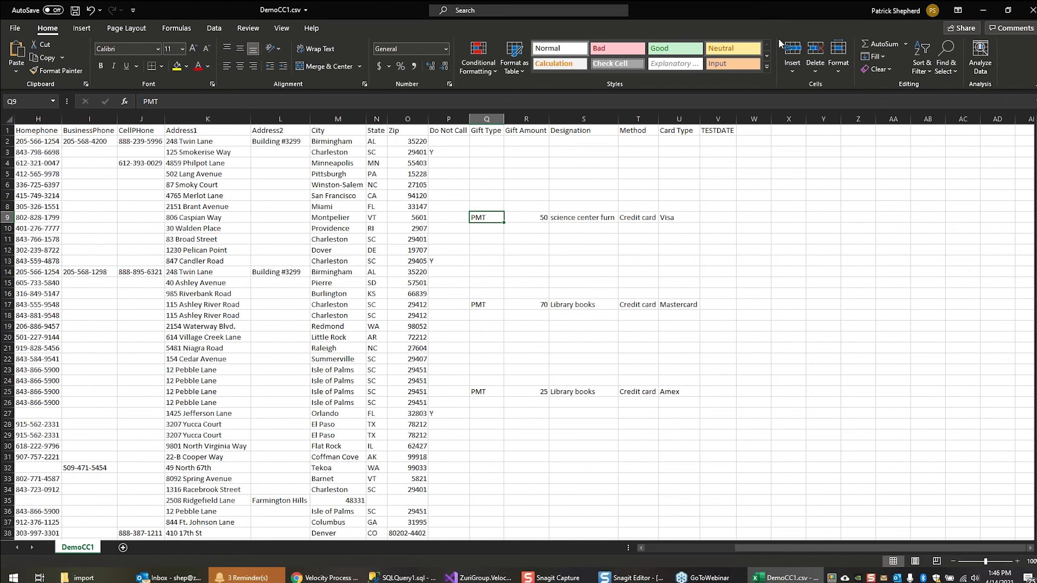
left_click(1029, 10)
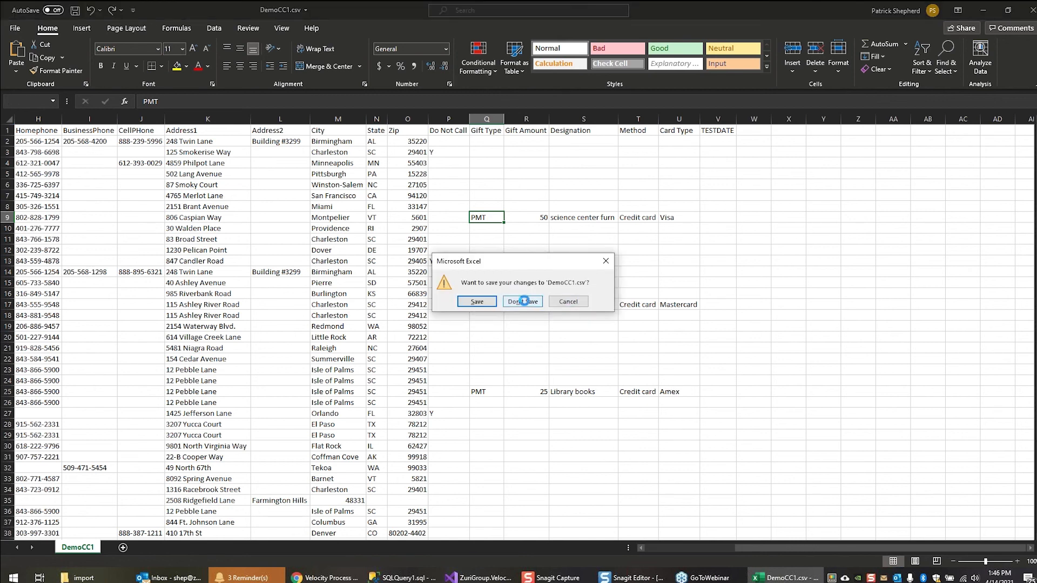
left_click(522, 301)
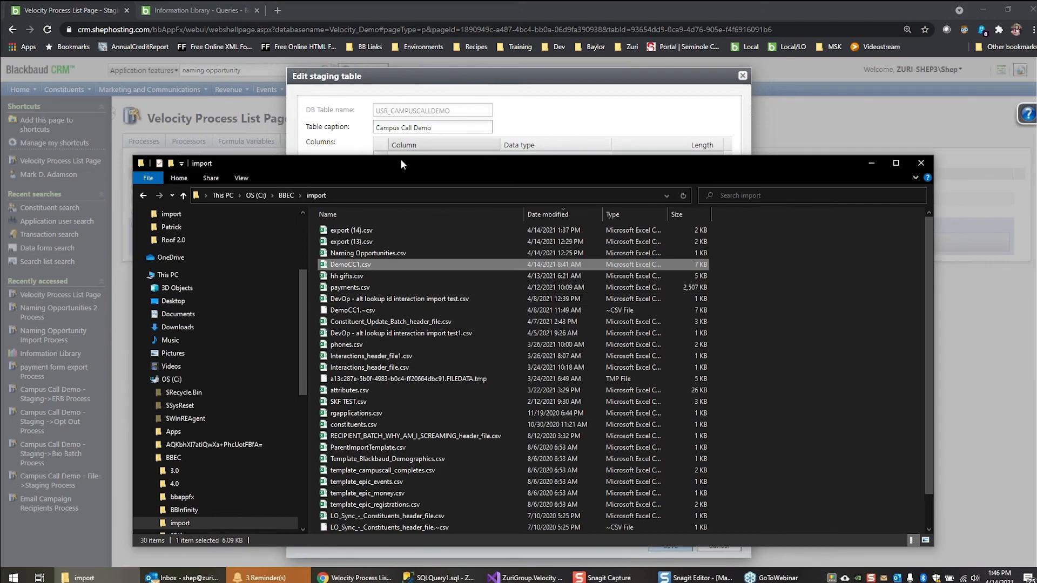
Switch back to Blackbaud CRM, close the Campus Call Demo staging table without saving, and show the list of Velocity processes
left_click_drag(509, 169, 504, 182)
left_click(519, 113)
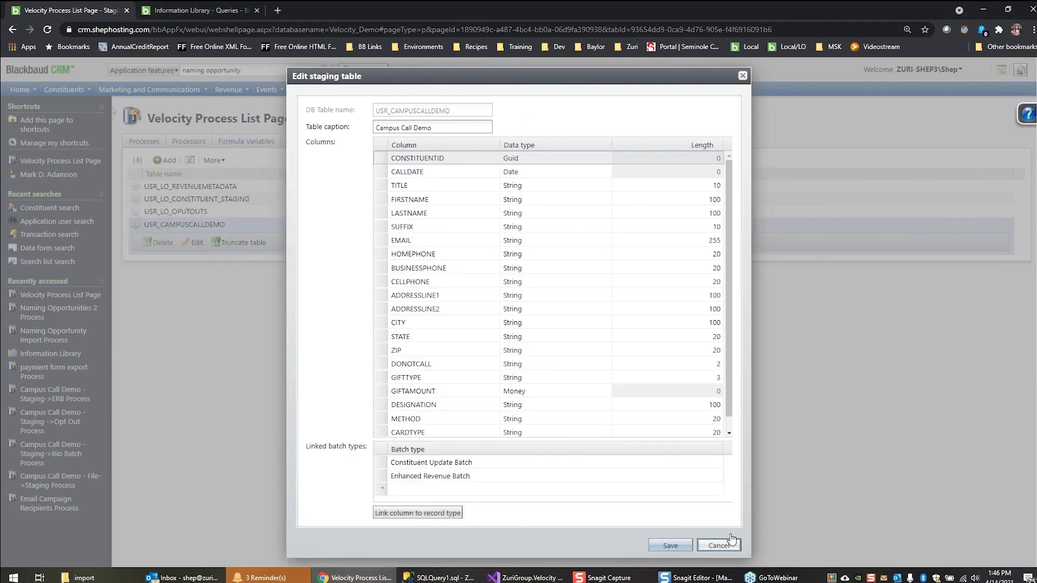
left_click(381, 156)
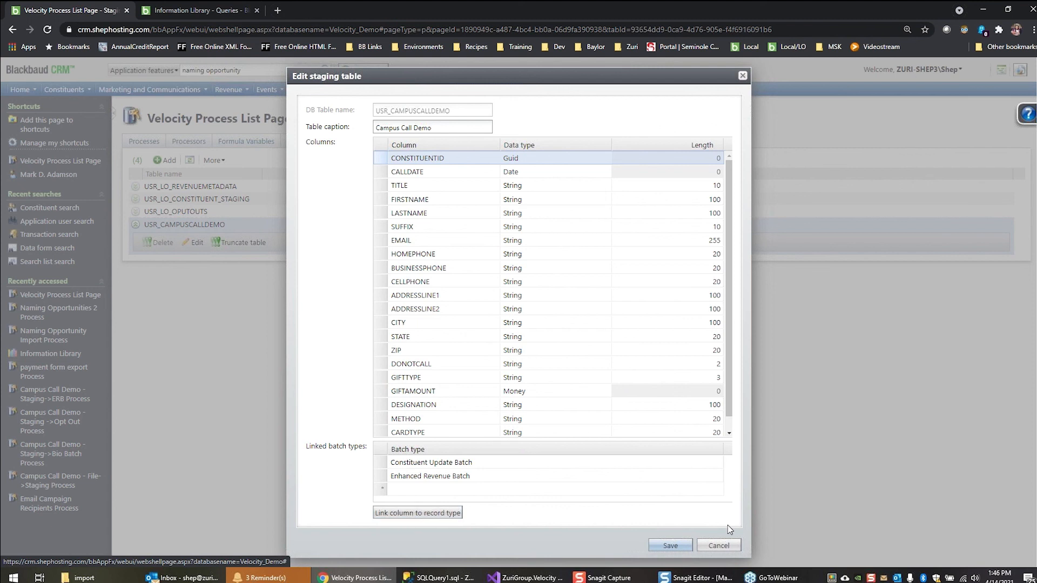
left_click(719, 545)
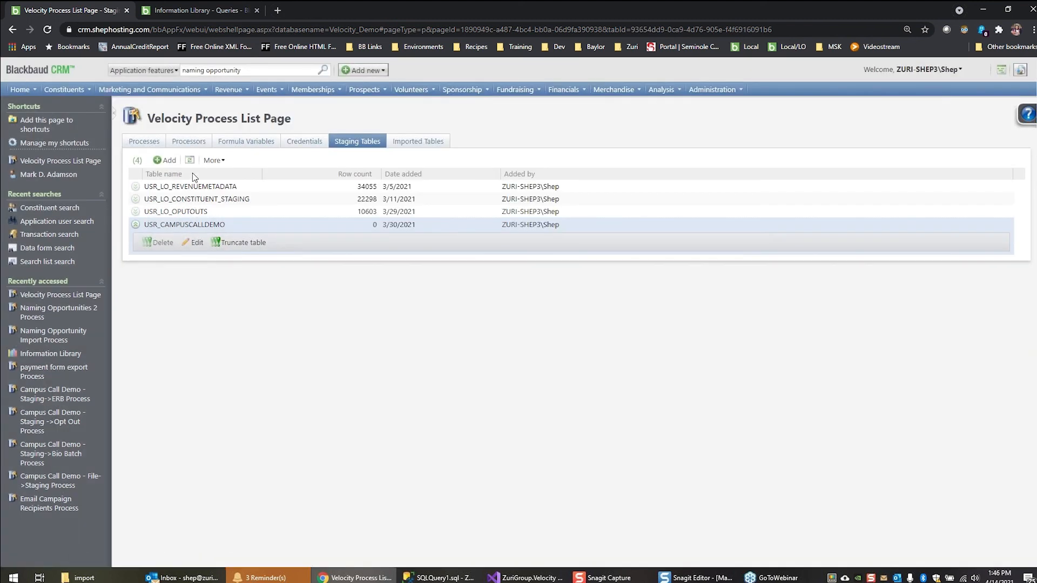
left_click(145, 142)
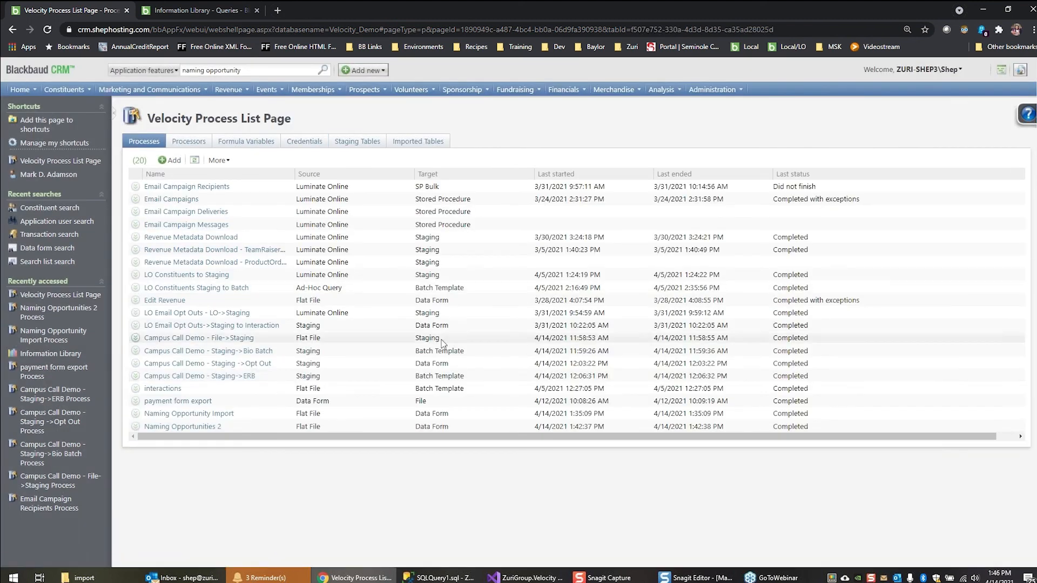
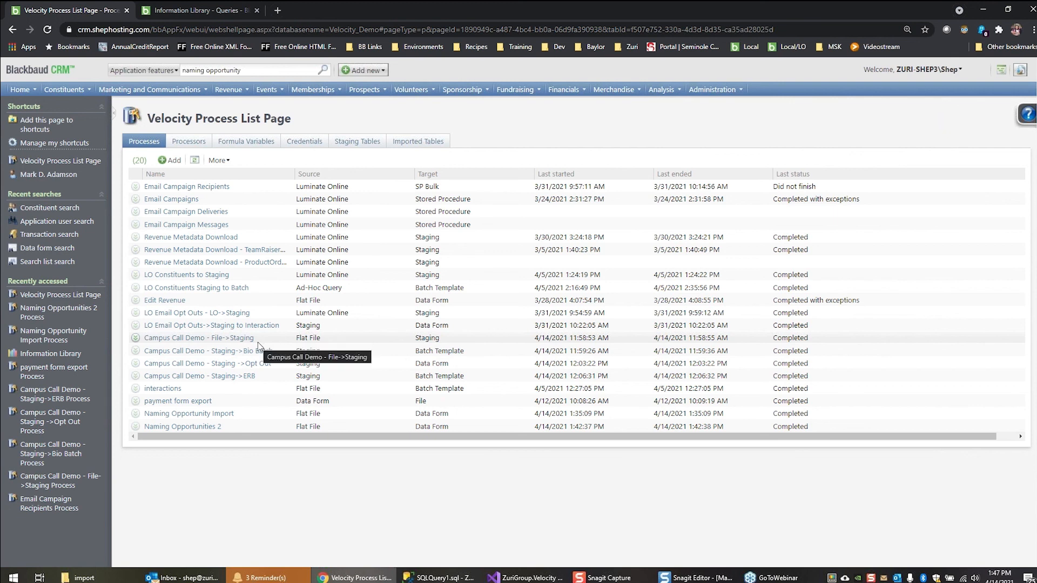
Open the Campus Call Demo - File->Staging process and check its staging table setting without changing it
left_click(238, 340)
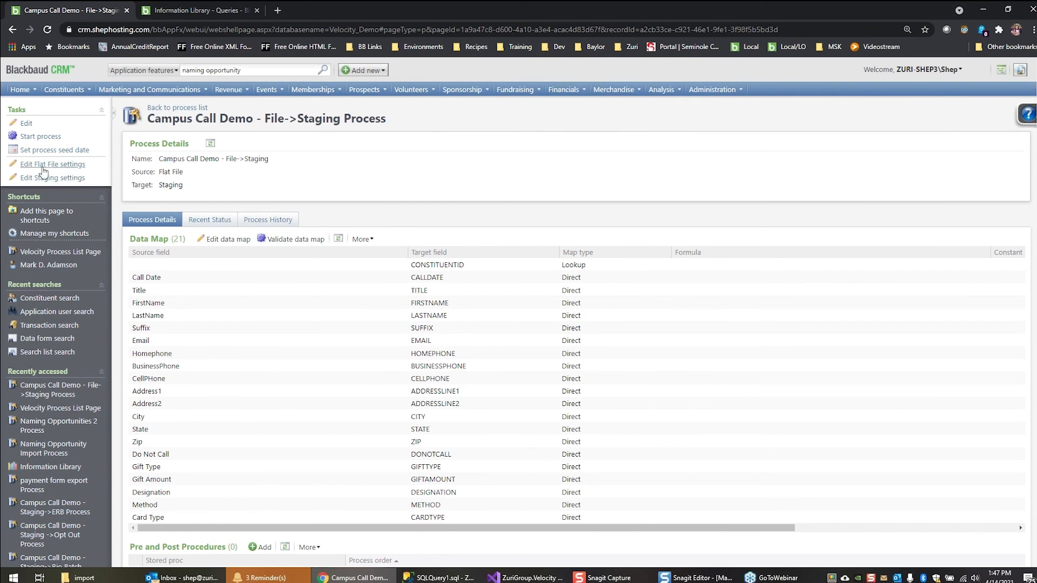
left_click(75, 178)
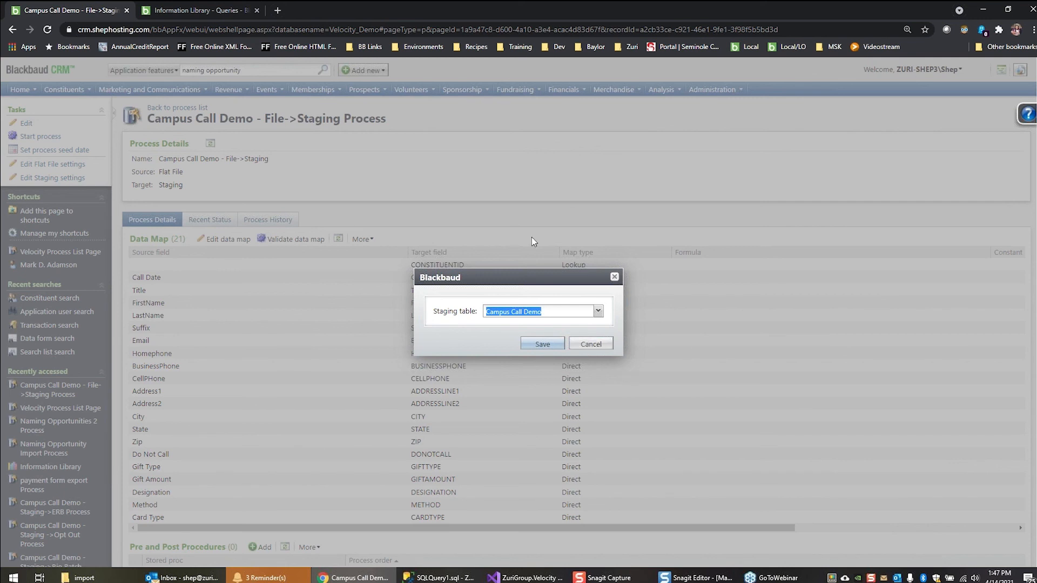
left_click(608, 349)
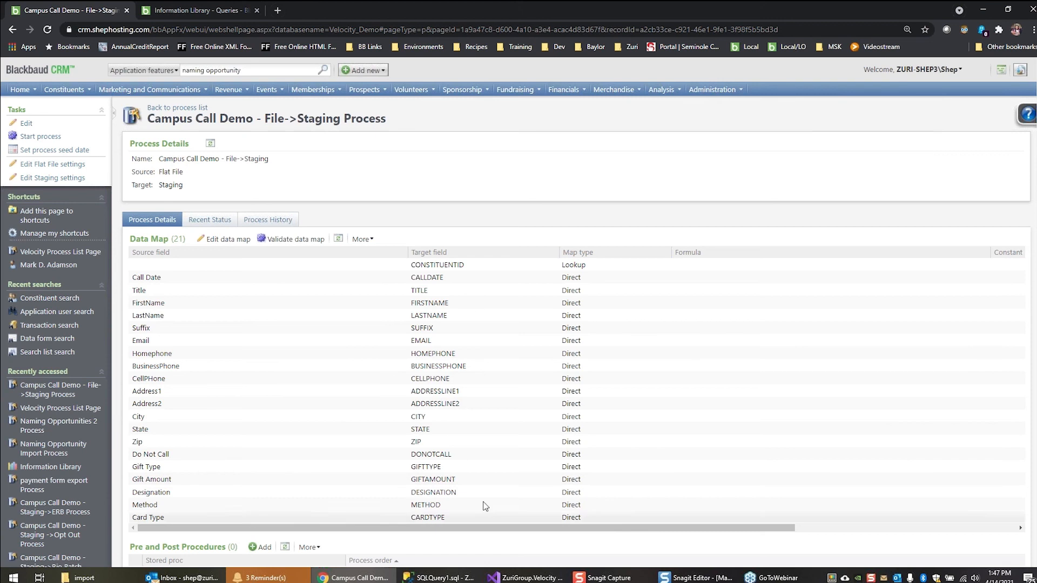
Open the File->Staging process's data map for editing and enlarge its window to show more rows
left_click(222, 239)
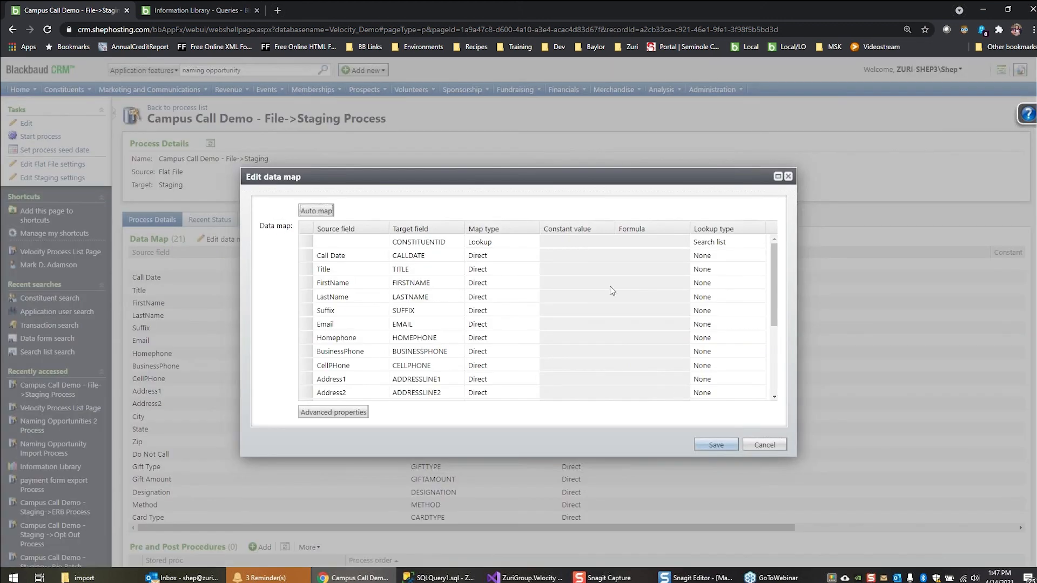
left_click_drag(516, 175, 423, 110)
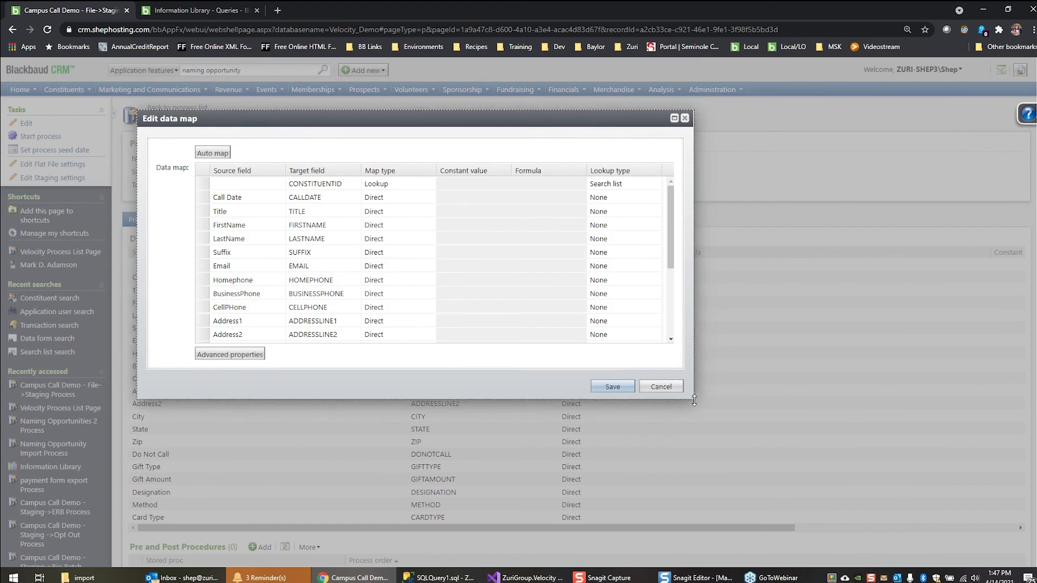
left_click_drag(699, 481, 697, 473)
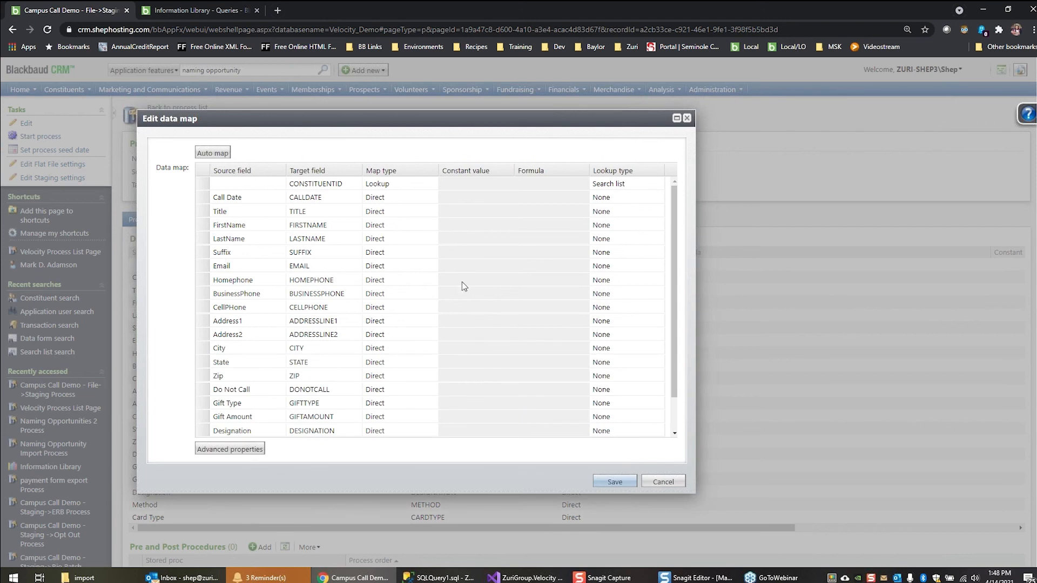
Open the advanced properties of the CONSTITUENTID mapping and examine its lookup search list and lookup parameters
left_click(480, 184)
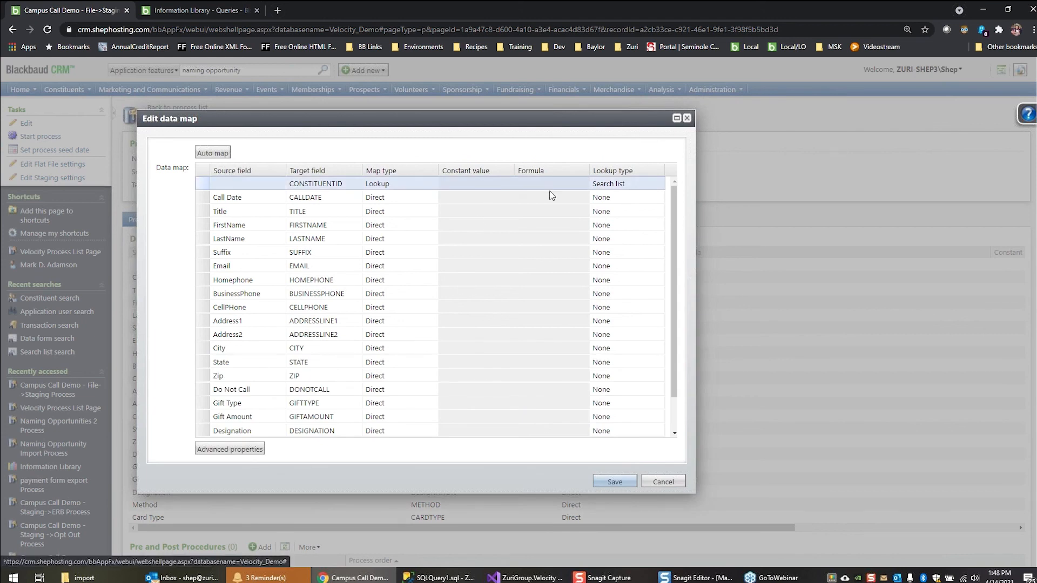
left_click(265, 186)
left_click(310, 183)
left_click(457, 179)
left_click(229, 450)
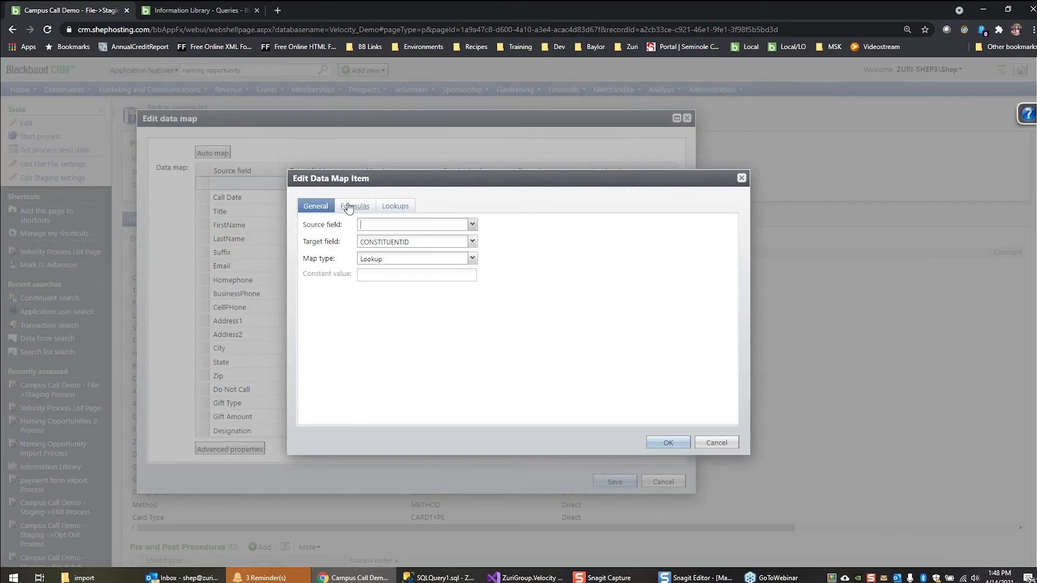
left_click(385, 207)
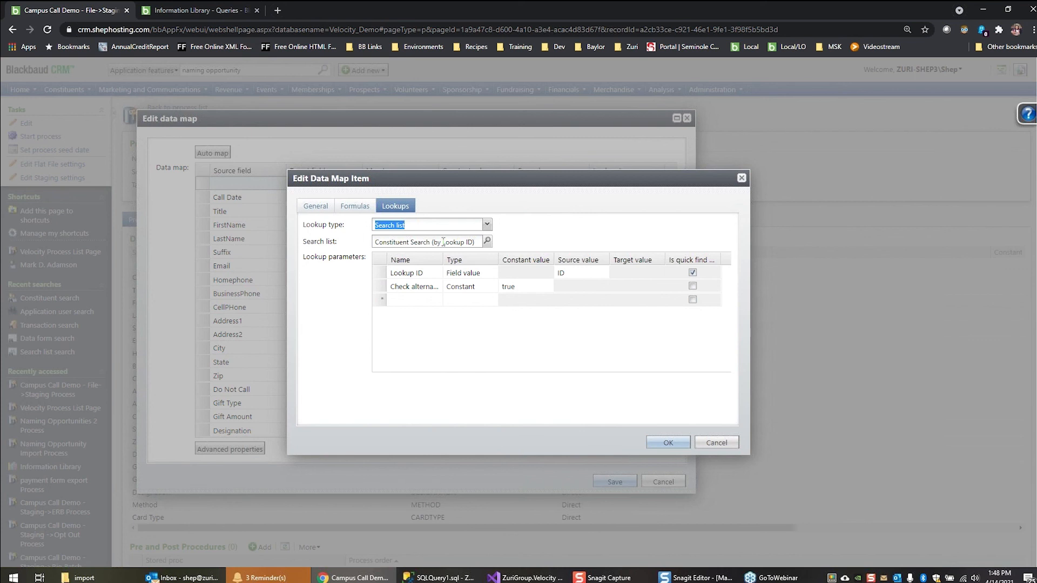
left_click(381, 279)
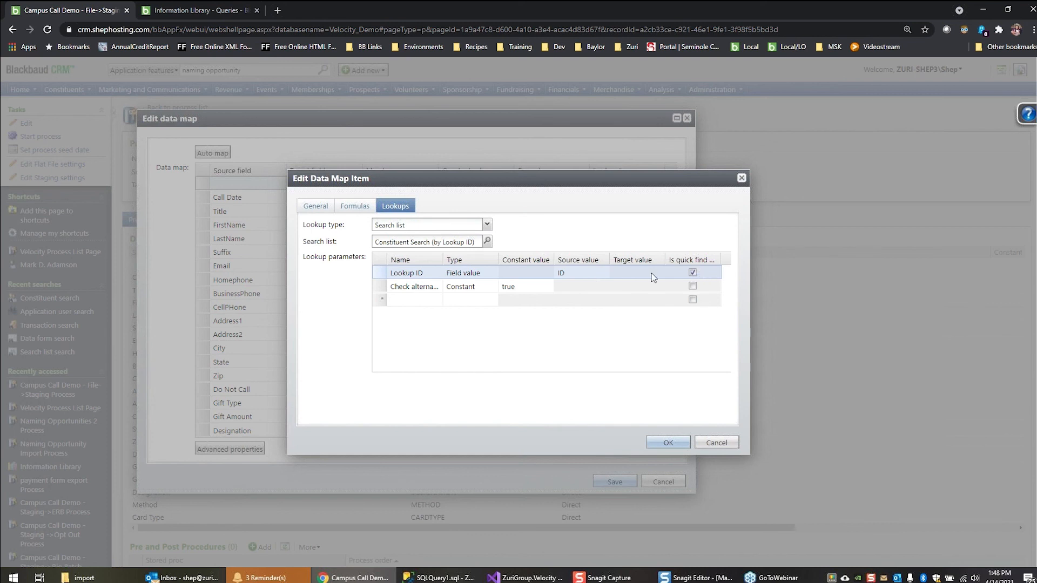
left_click(563, 273)
left_click(438, 286)
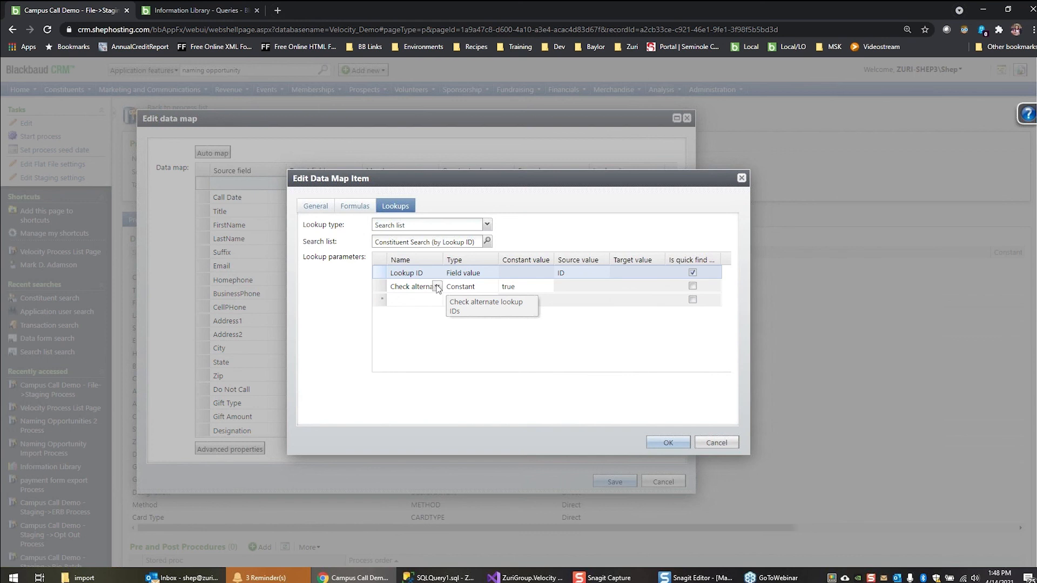
Add an Include deceased lookup parameter of type Constant with the value true, widening the Name column to read the options
left_click(435, 299)
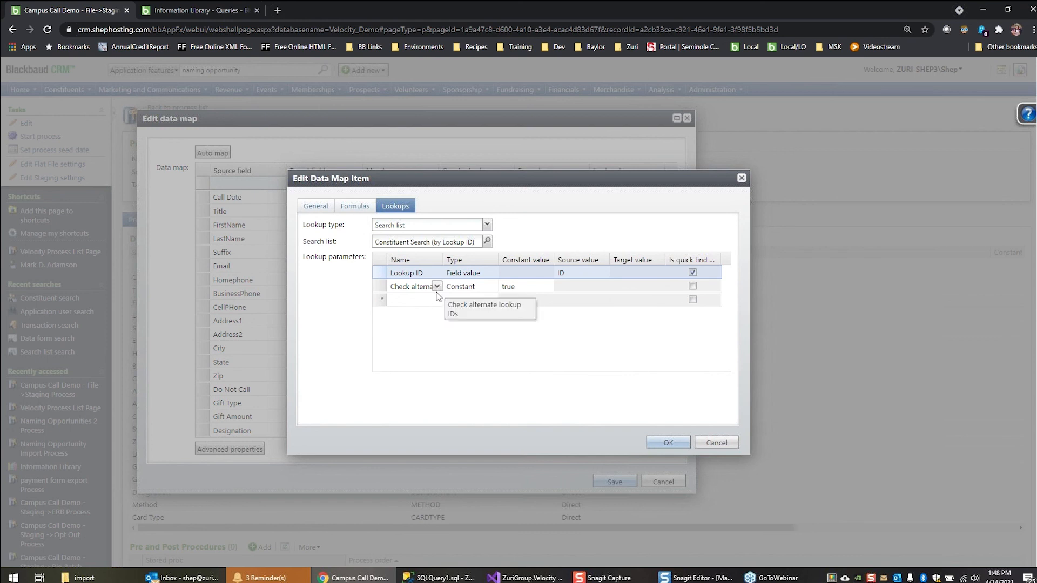
left_click(437, 301)
left_click(438, 302)
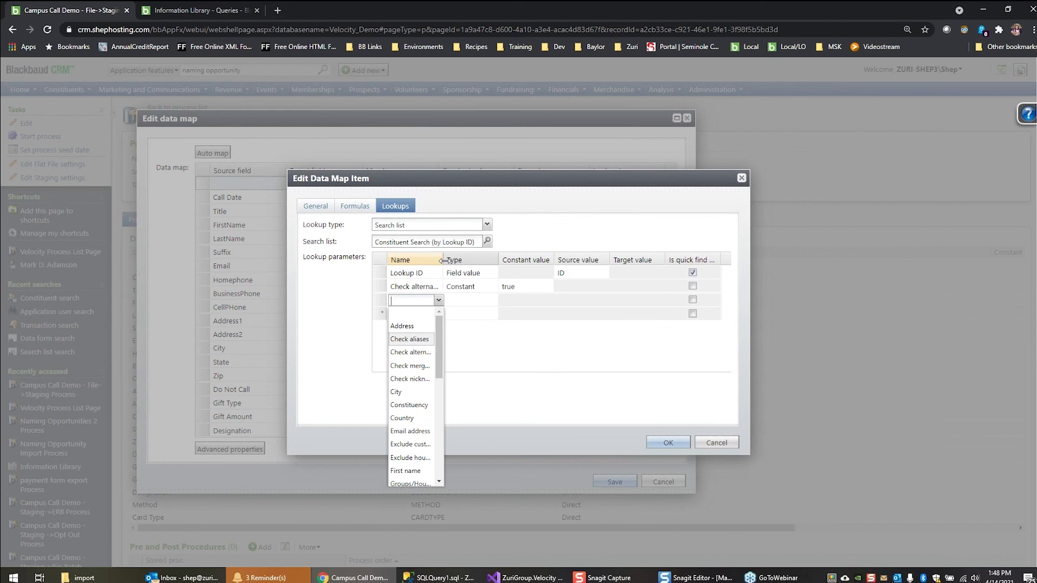
left_click_drag(443, 260, 493, 260)
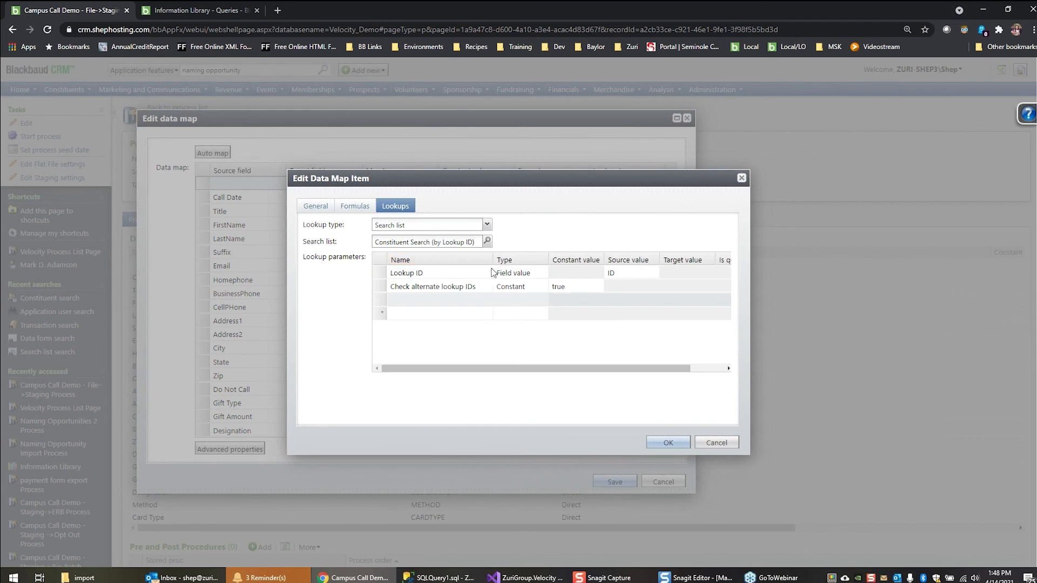
left_click(486, 300)
left_click_drag(489, 342, 484, 380)
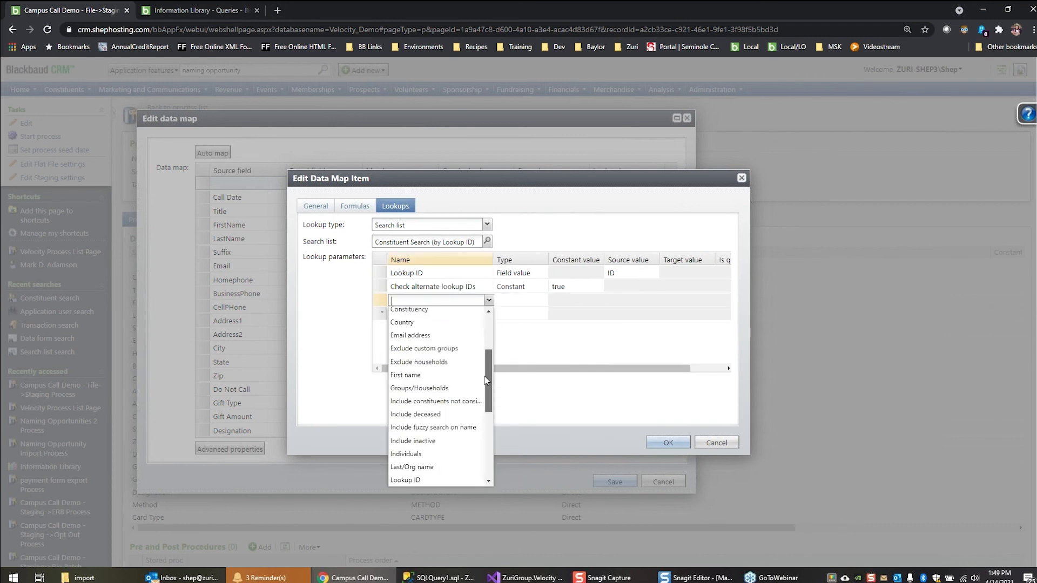
left_click(476, 415)
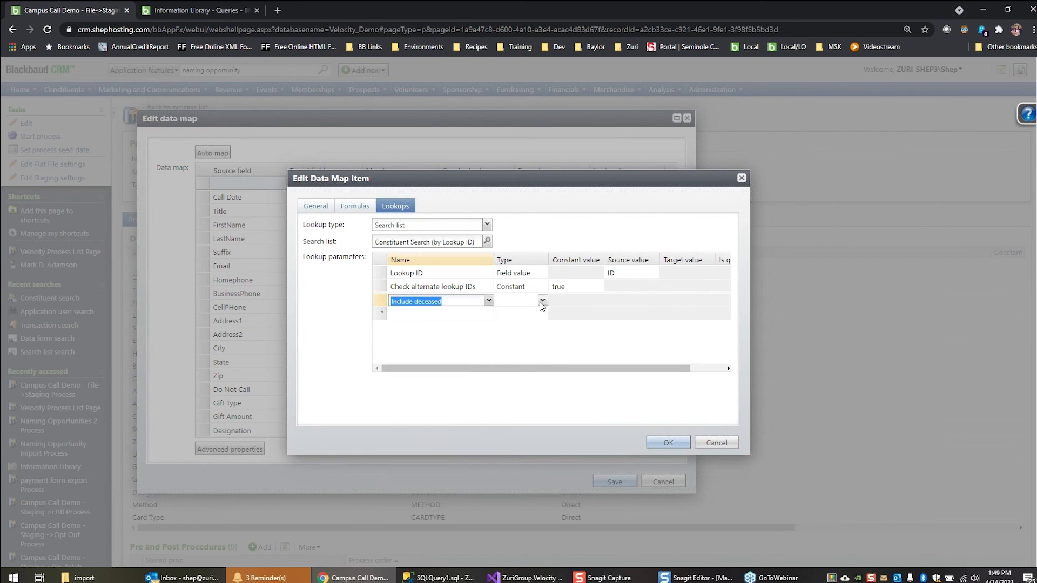
left_click(543, 300)
left_click(510, 326)
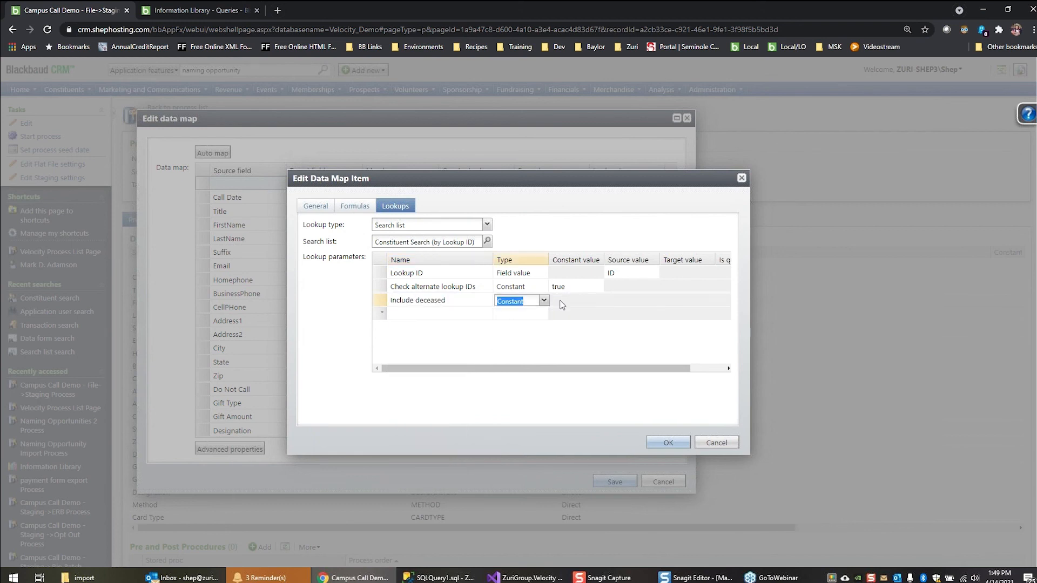
left_click(561, 300)
type("t")
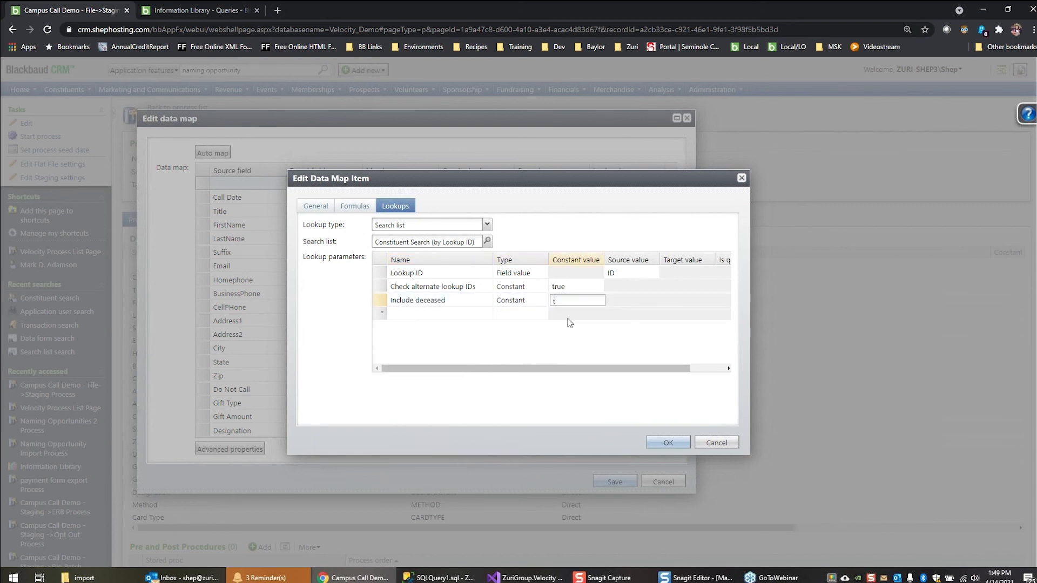
type("rue")
Check the type options for the Include deceased parameter and accept the CONSTITUENTID lookup changes
left_click(543, 303)
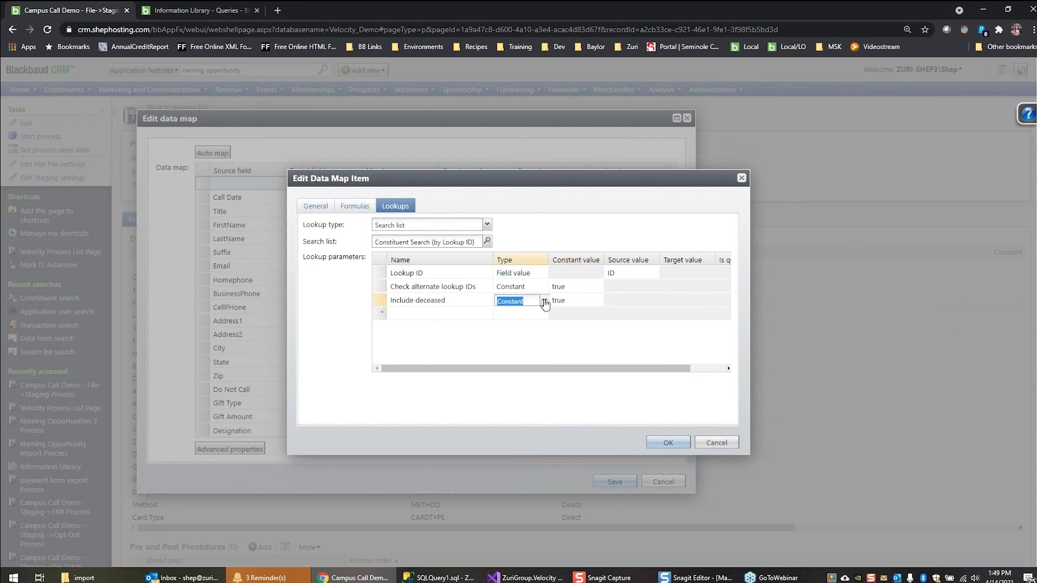
left_click(545, 302)
left_click(544, 302)
left_click(616, 288)
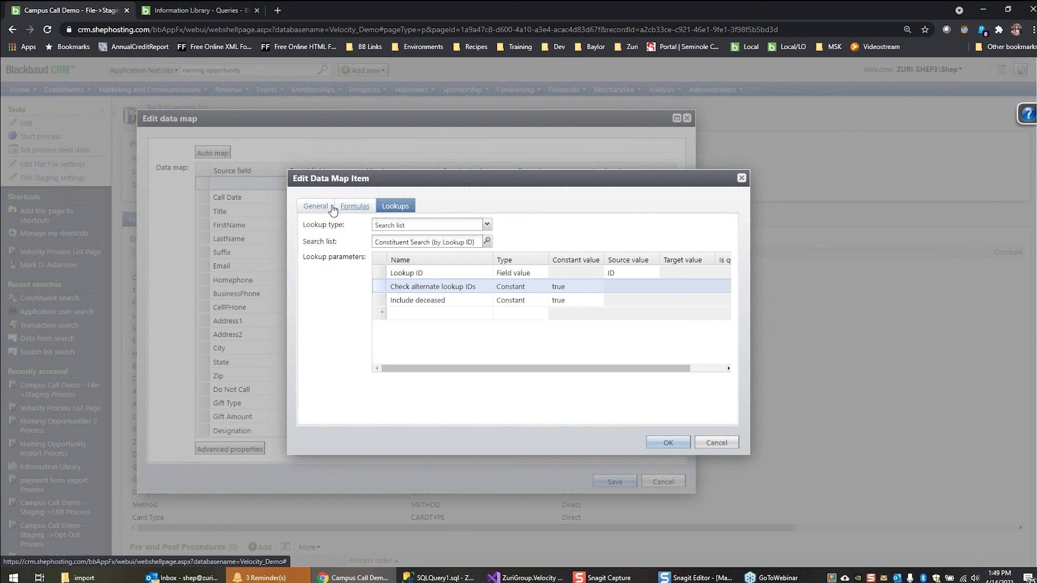
left_click(679, 443)
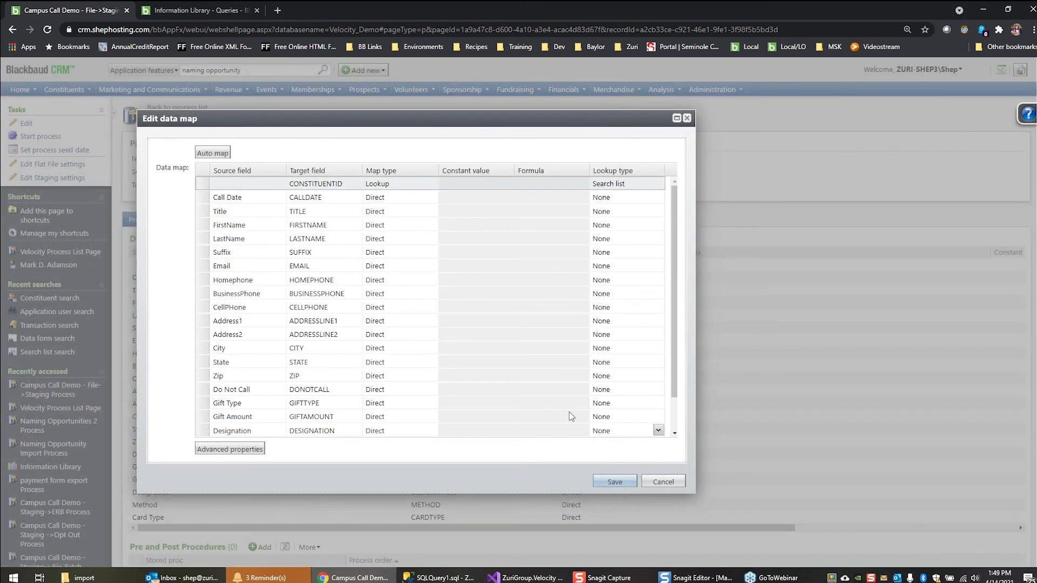
Examine the direct field mappings from Call Date through Card Type in the data map
left_click(495, 202)
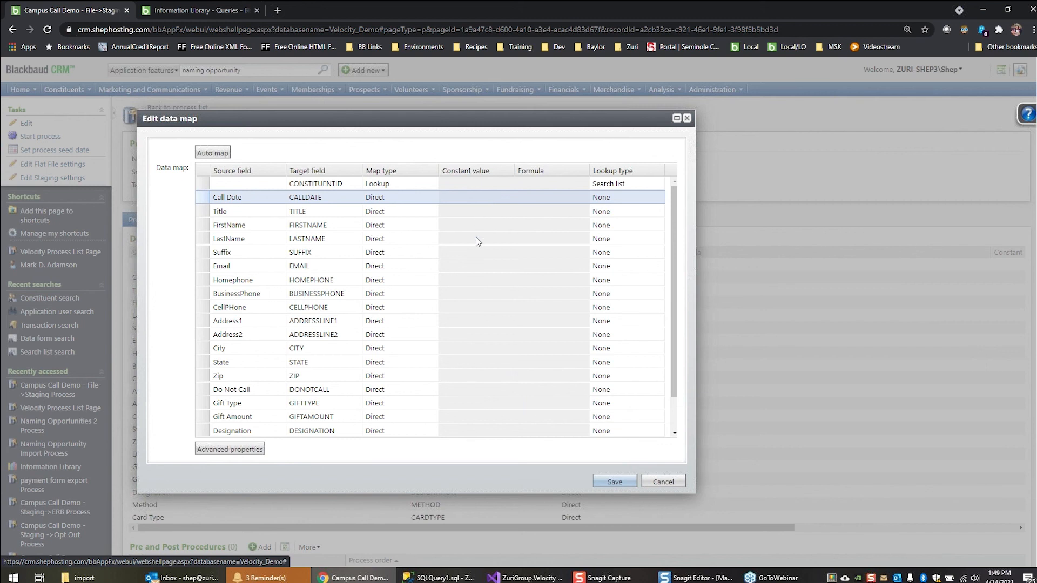
scroll(479, 238, "down", 2)
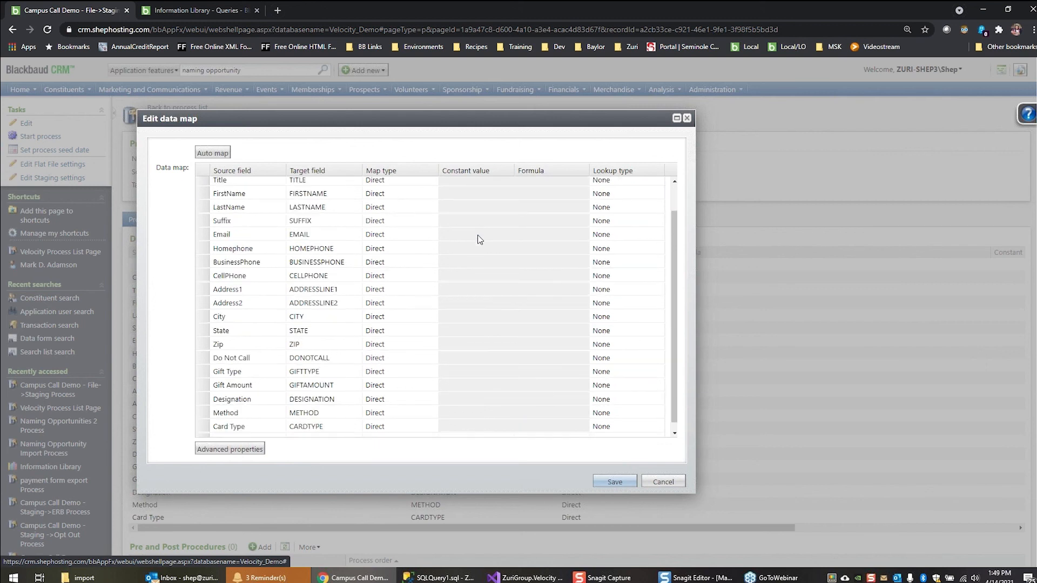
scroll(479, 238, "up", 2)
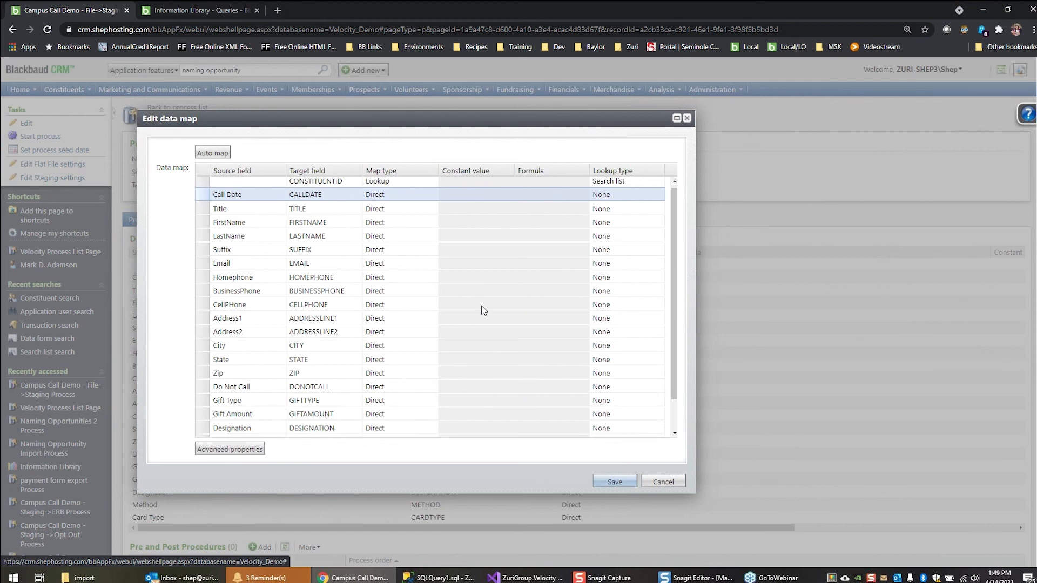
scroll(483, 310, "down", 1)
scroll(495, 295, "up", 1)
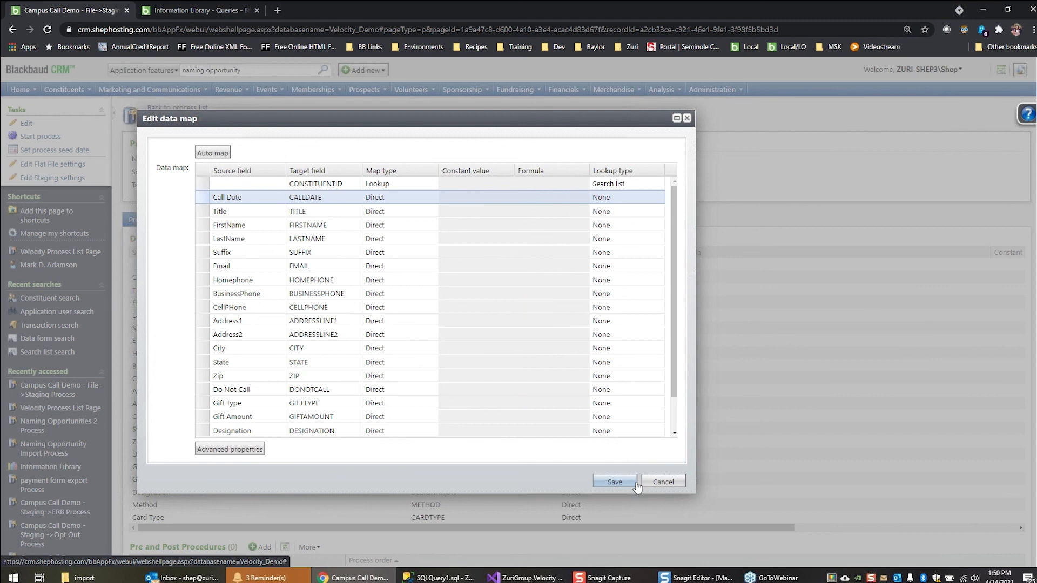
Save the data map and run the Campus Call Demo - File->Staging process, returning to the process list when finished
left_click(607, 480)
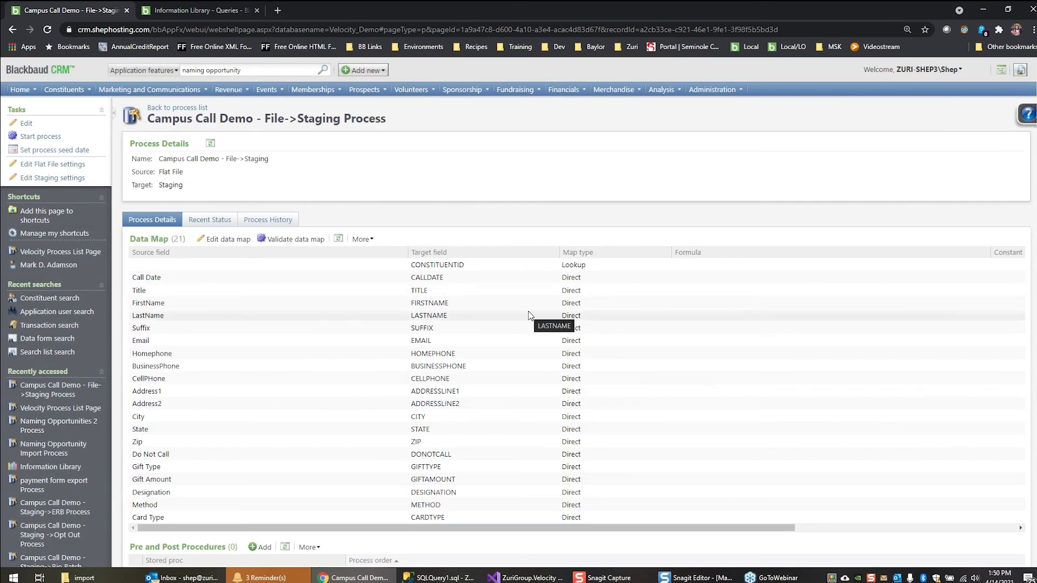
left_click(62, 137)
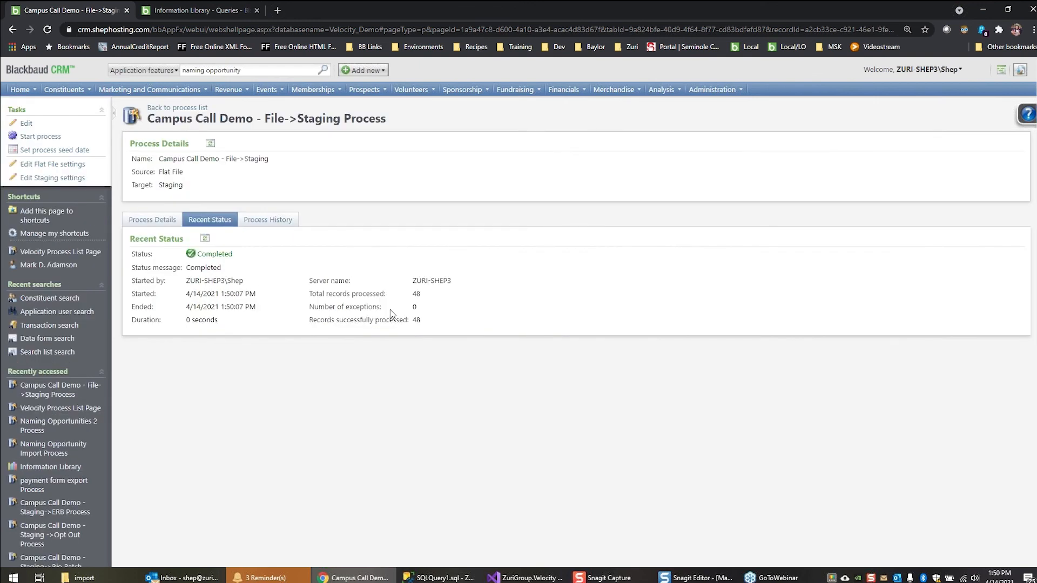
left_click(174, 108)
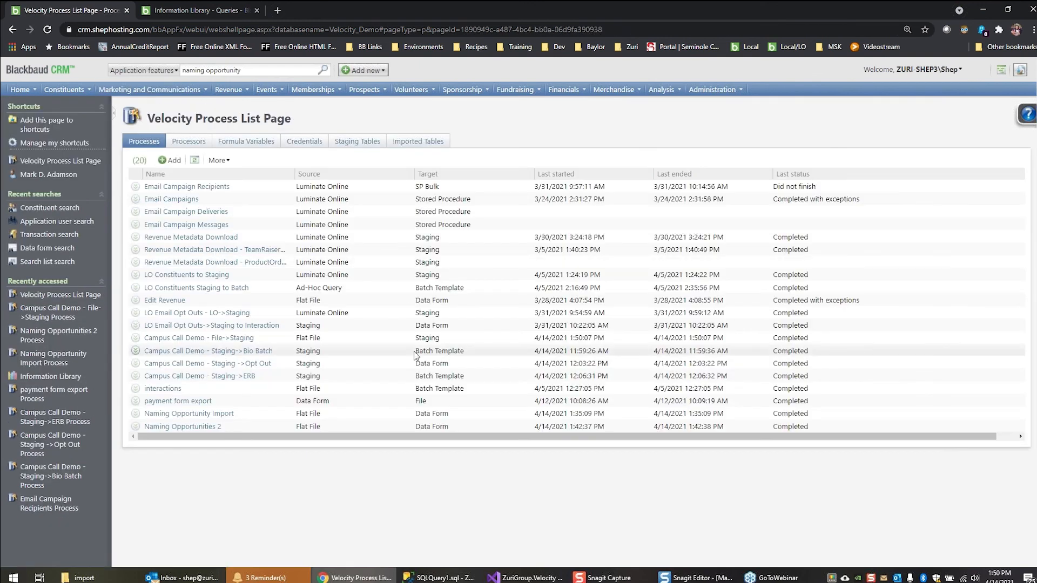
Open the Campus Call Demo - Staging->Bio Batch process and bring up its data map for editing in an enlarged window
left_click(260, 352)
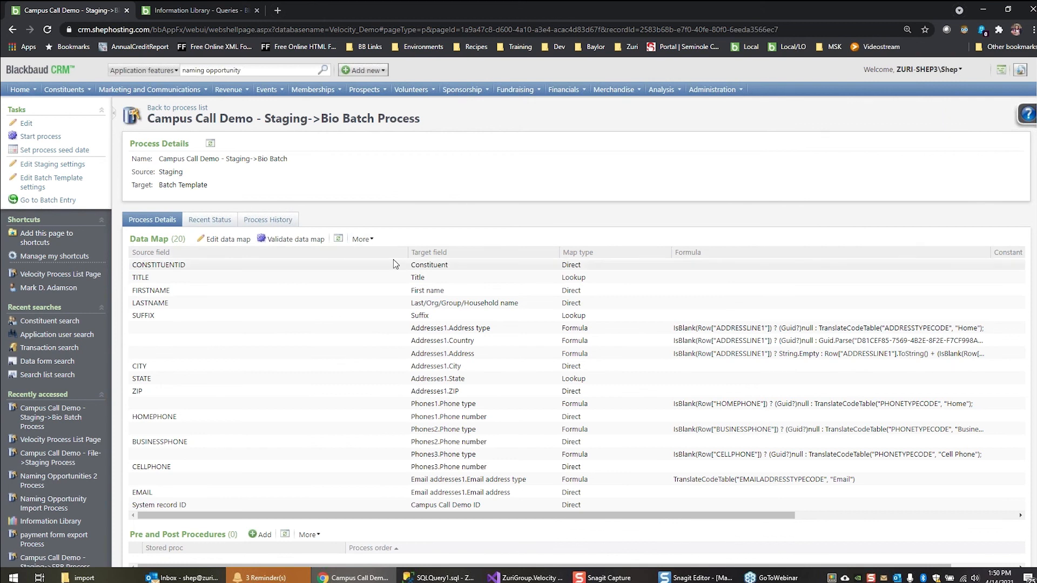
left_click_drag(408, 252, 262, 248)
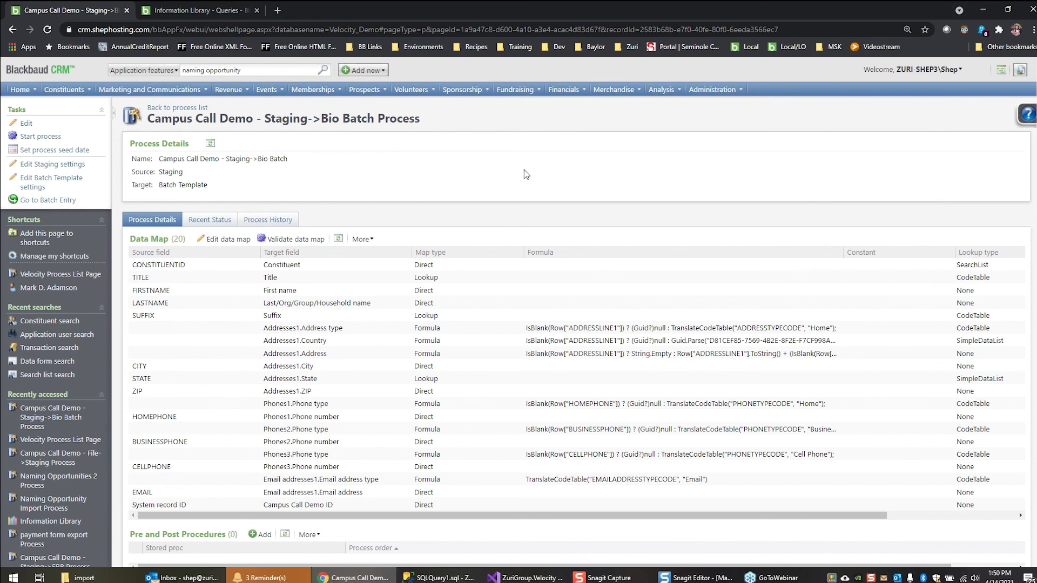
left_click(218, 242)
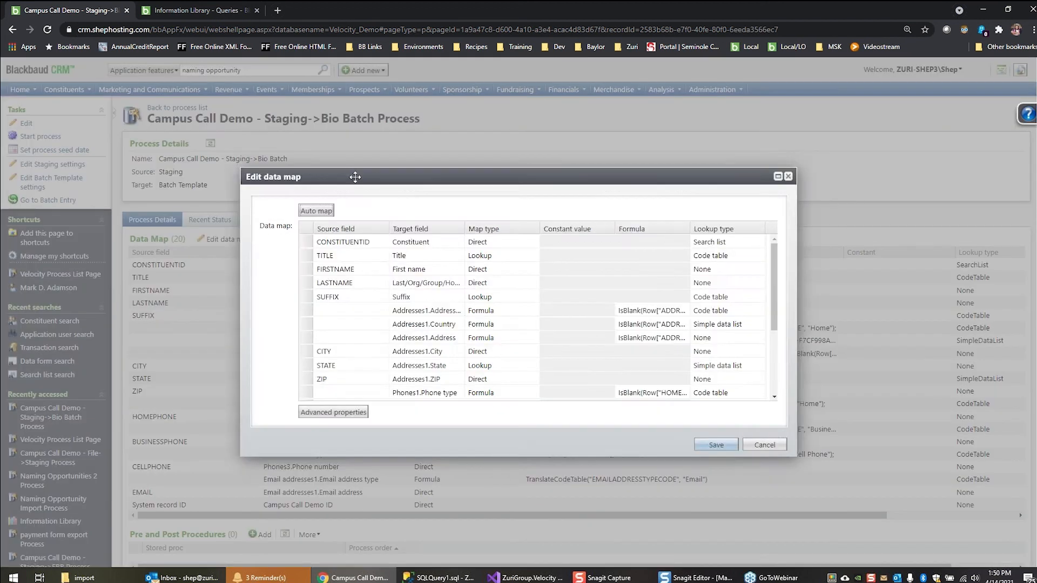
left_click_drag(354, 177, 125, 71)
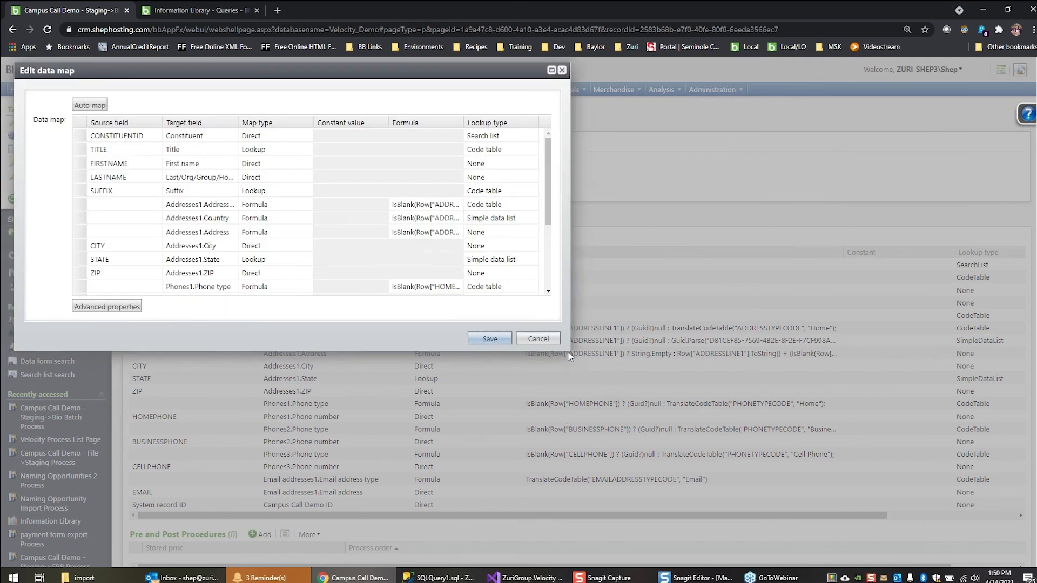
left_click_drag(570, 349, 728, 508)
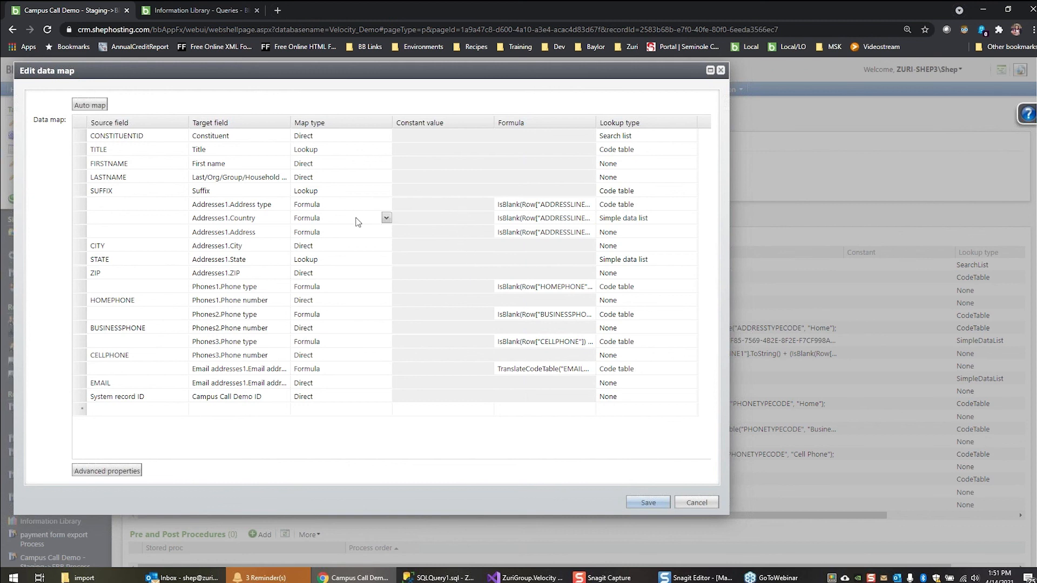
Examine the Addresses1.Address type formula, including its ADDRESSLINE1 blank check, null case, and TranslateCodeTable call with ADDRESSTYPECODE and "Home"
left_click(411, 204)
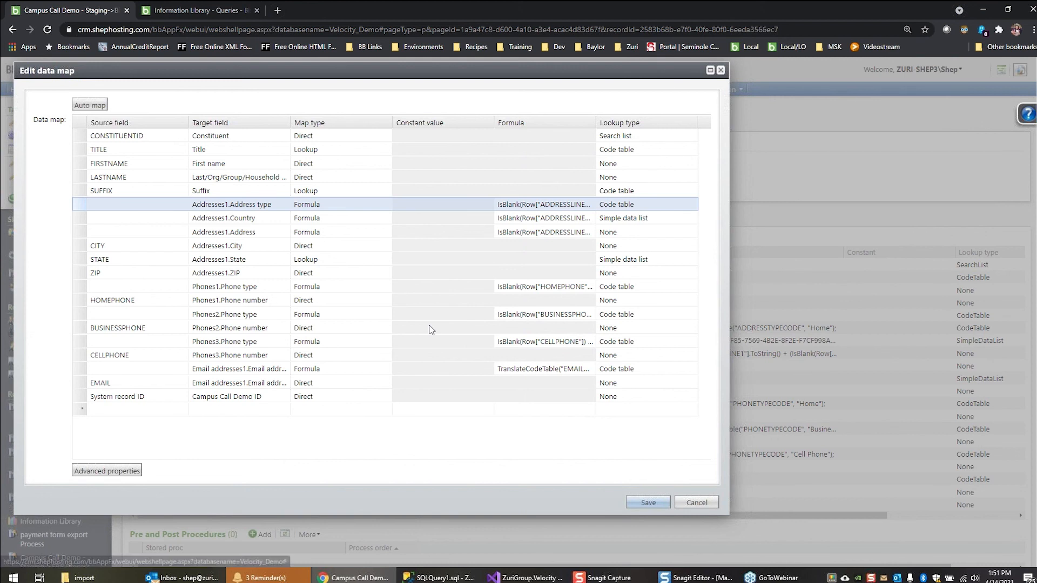
left_click(111, 471)
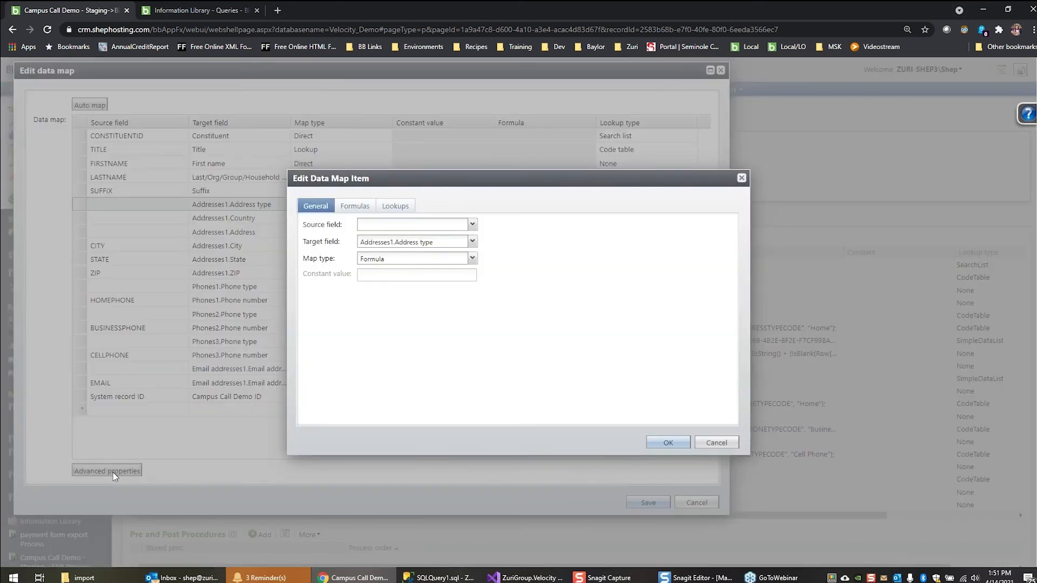
left_click(355, 205)
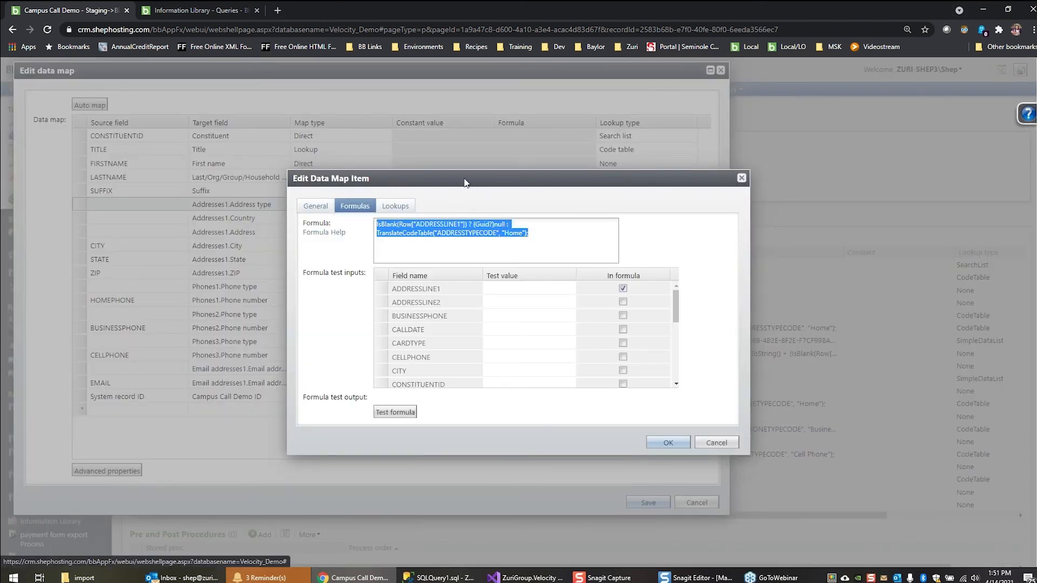
left_click(566, 242)
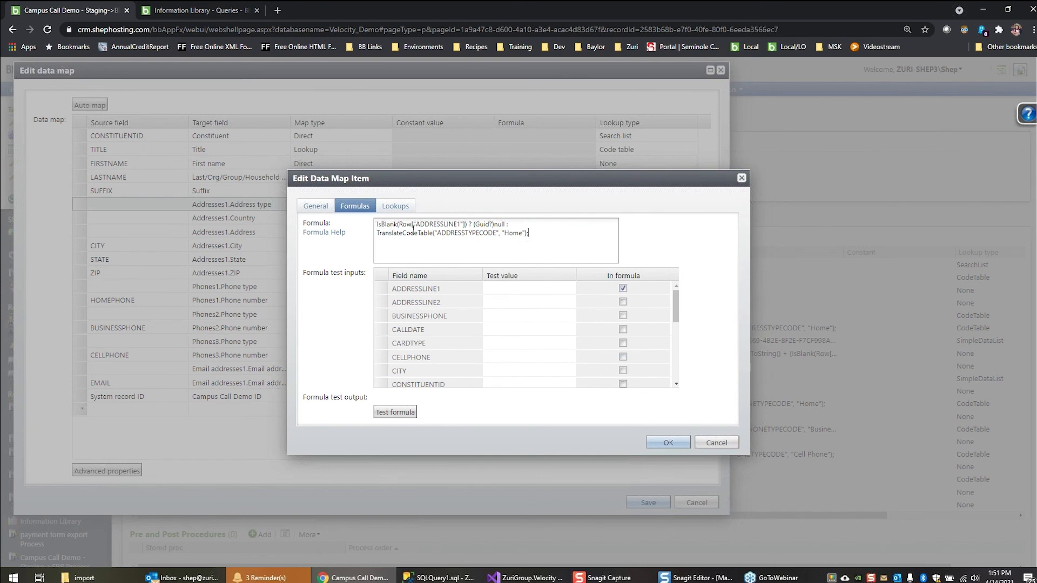
double_click(441, 224)
left_click_drag(474, 224, 501, 224)
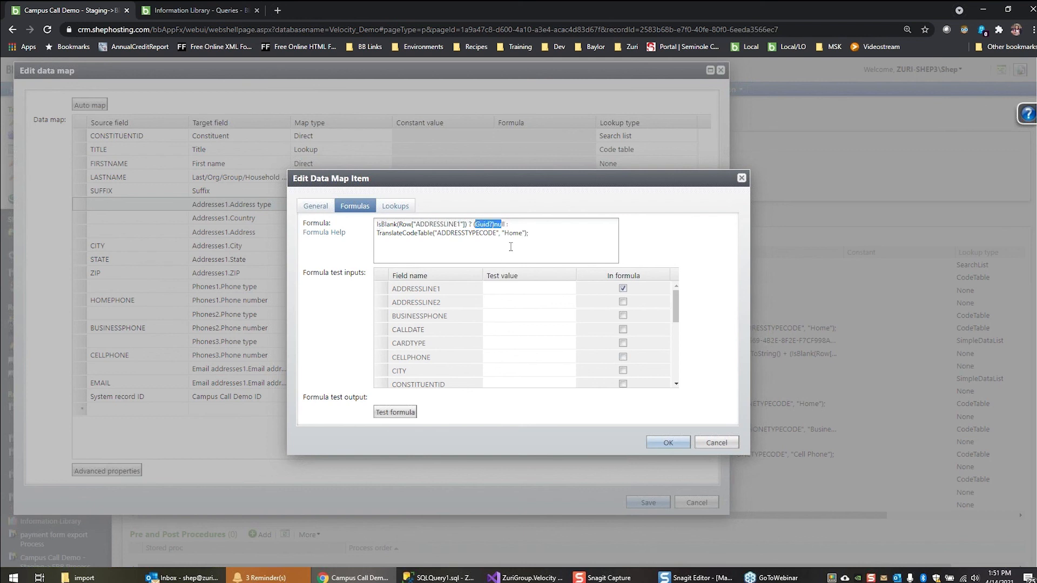
double_click(397, 234)
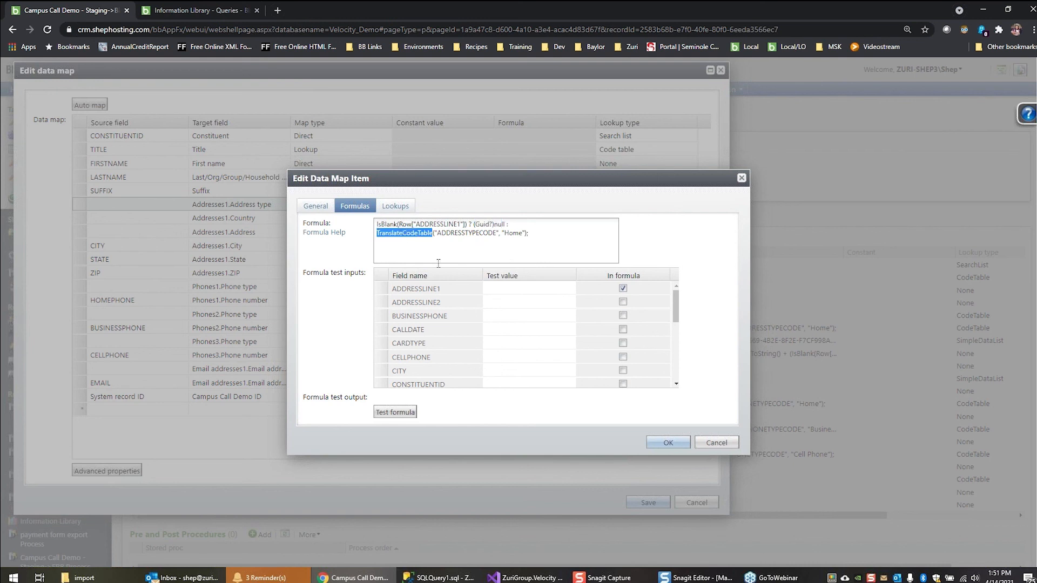
double_click(453, 234)
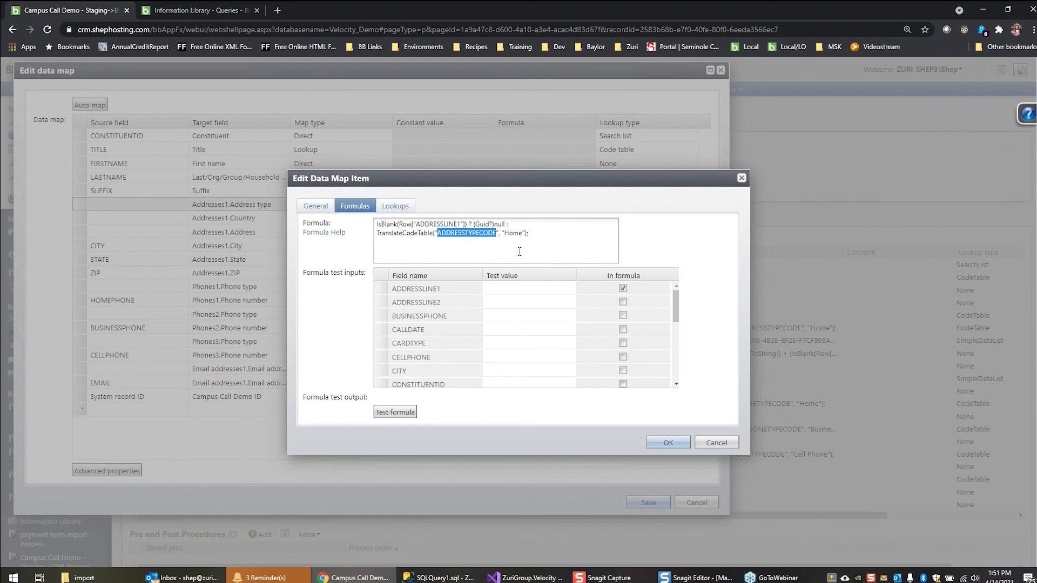
double_click(513, 233)
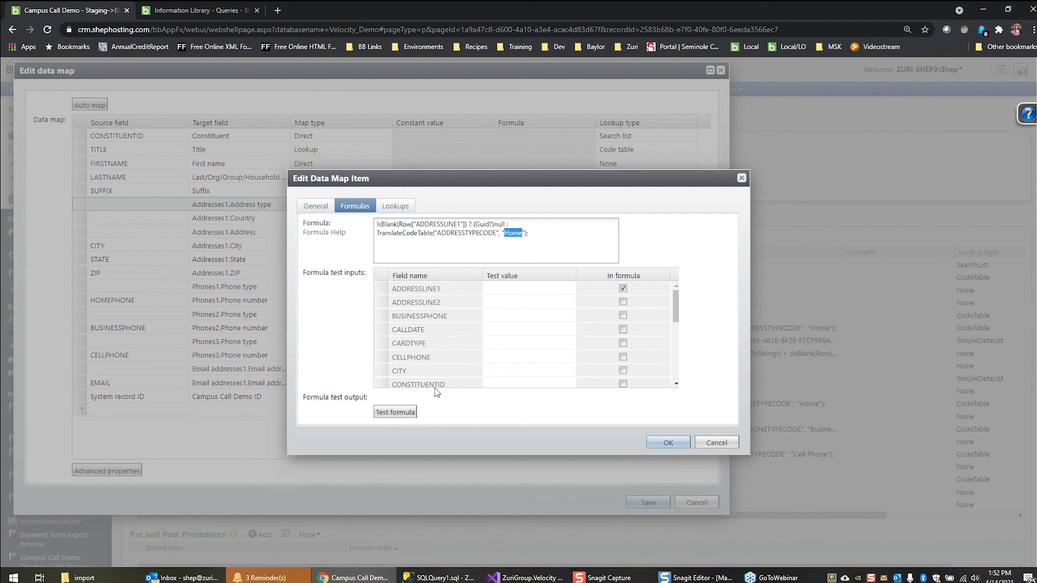
Test the address type formula with ADDRESSLINE1 blank and again with a sample street address as its test value
left_click(398, 417)
double_click(377, 397)
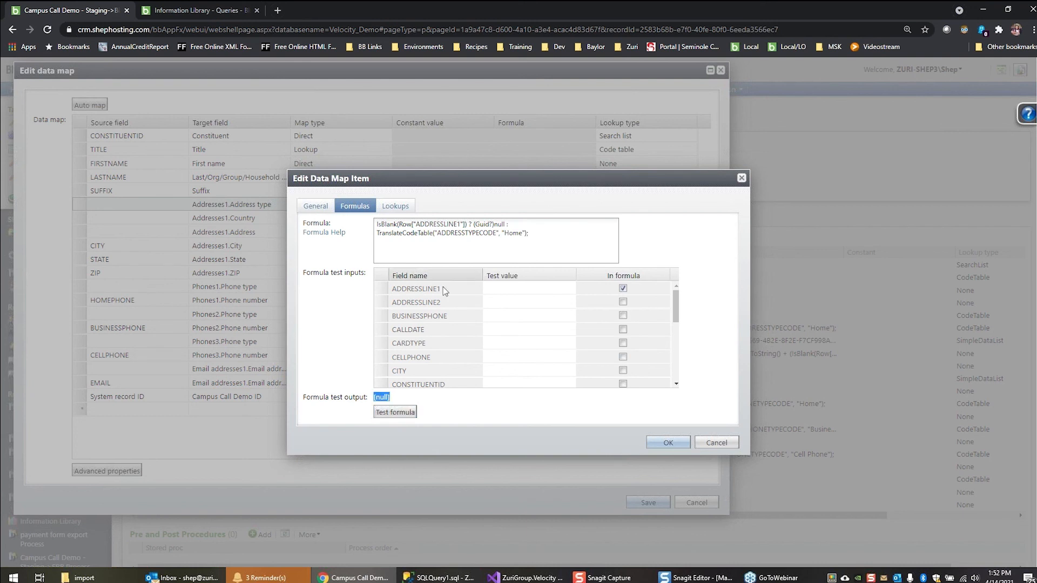
left_click(499, 289)
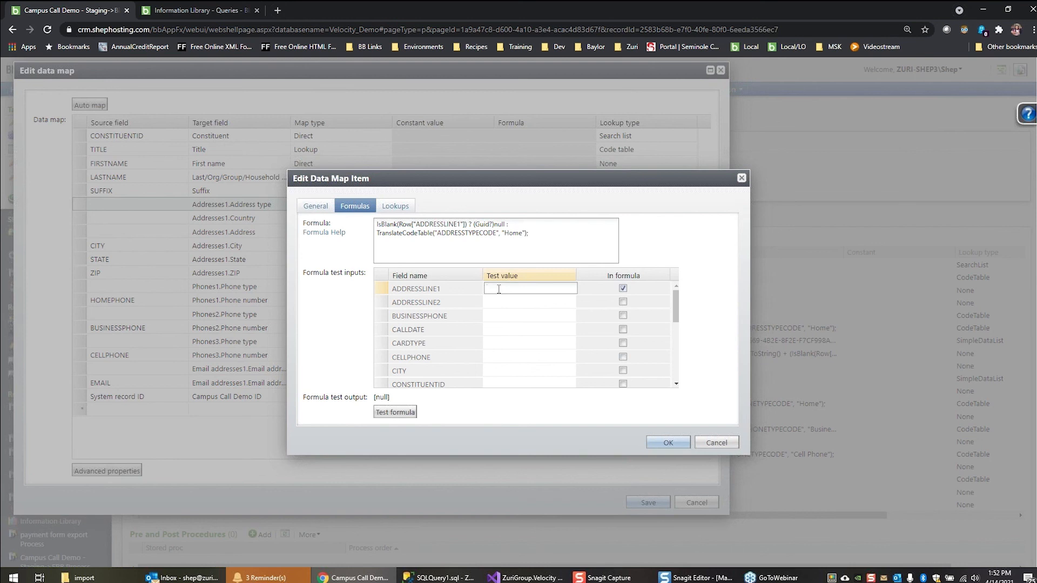
type("200 g")
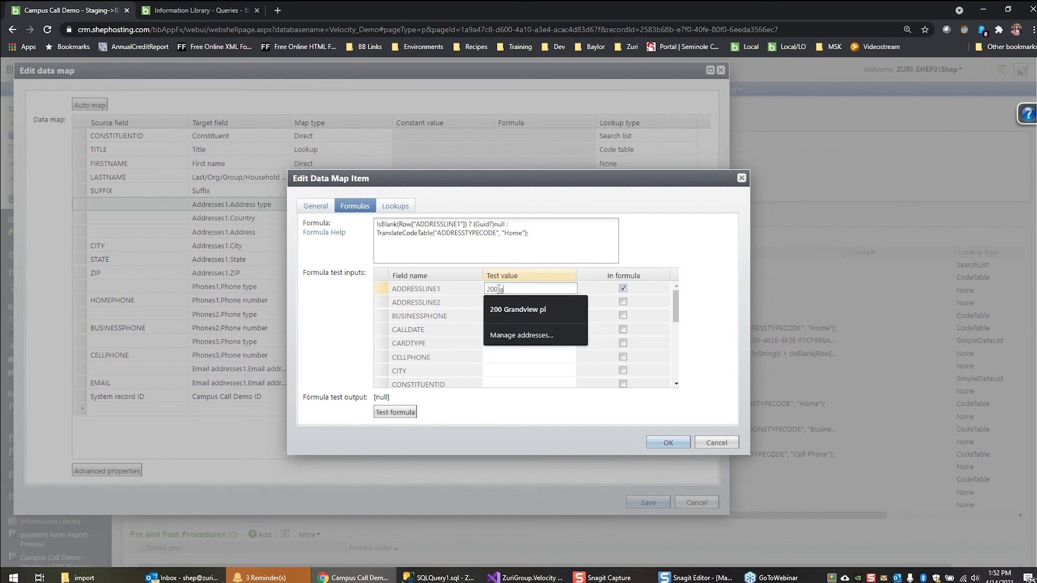
type("randview")
left_click(560, 402)
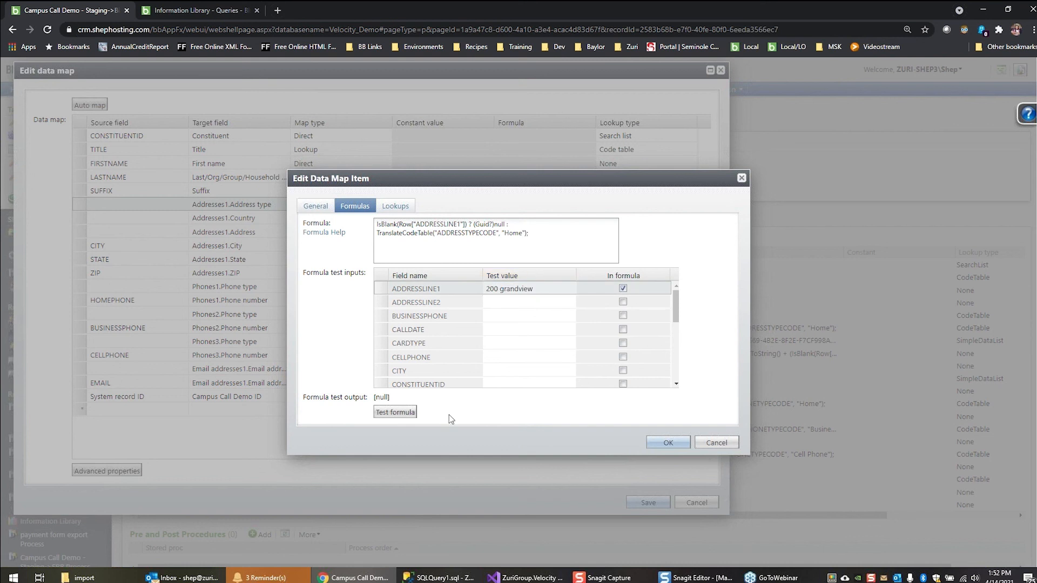
left_click(410, 416)
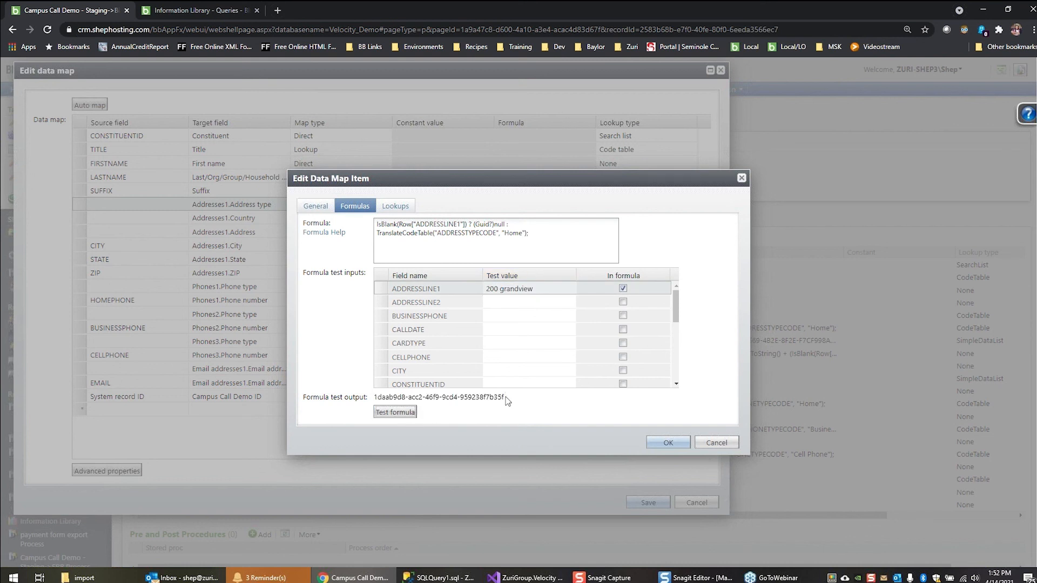
left_click_drag(507, 400, 366, 399)
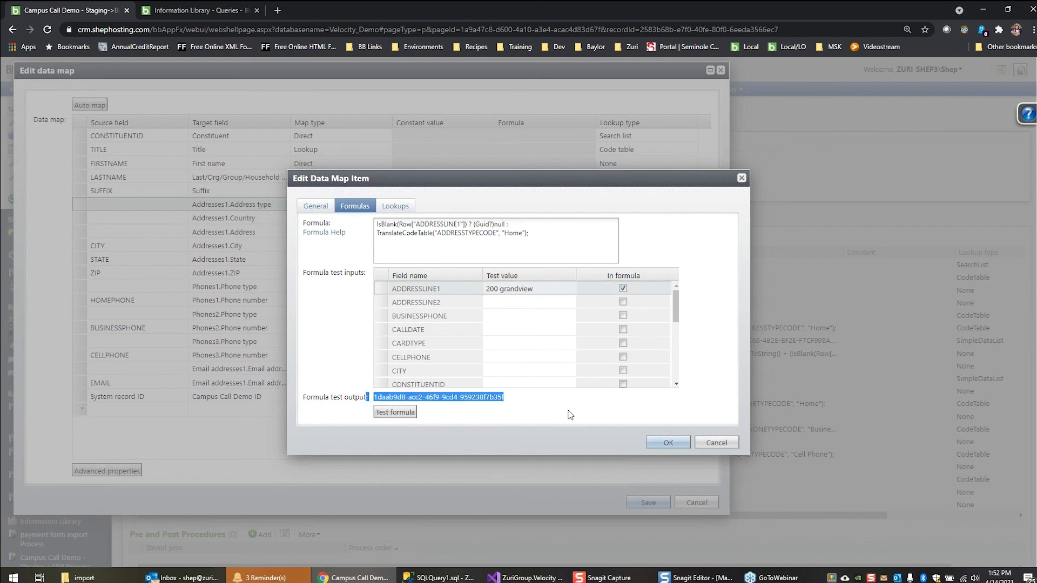
left_click(524, 405)
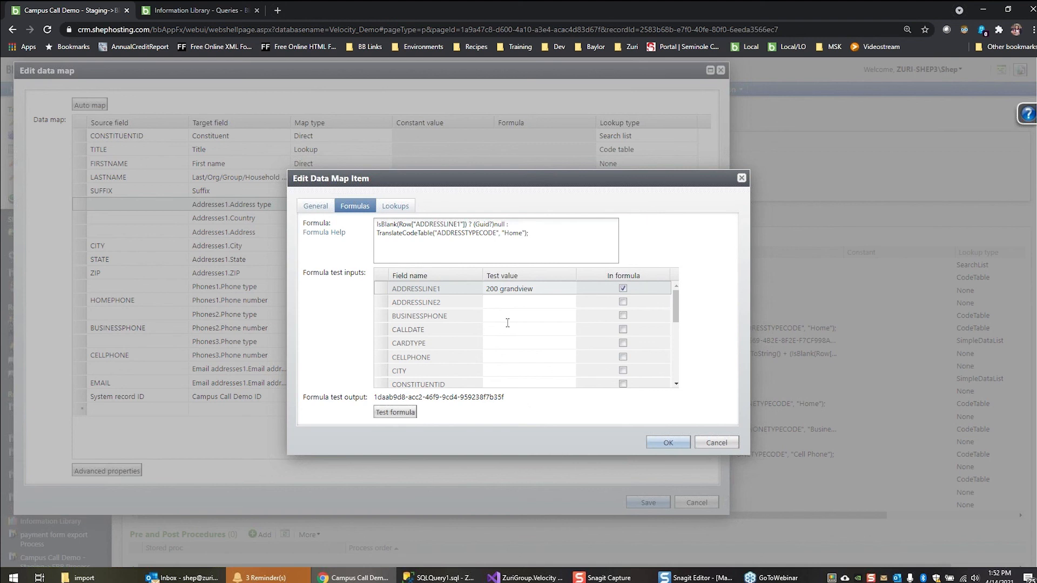
Remove the closing parenthesis from the address type formula and test it to check the compile error, dismissing the message
left_click(577, 244)
key("BackSpace")
left_click(396, 412)
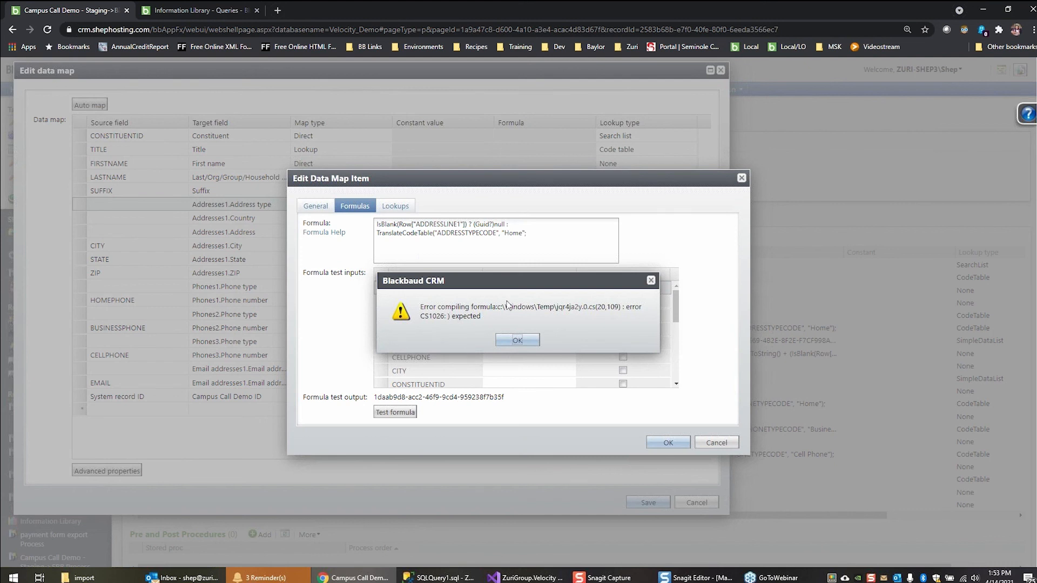
double_click(465, 319)
left_click(446, 319)
left_click_drag(448, 318, 484, 318)
left_click(513, 341)
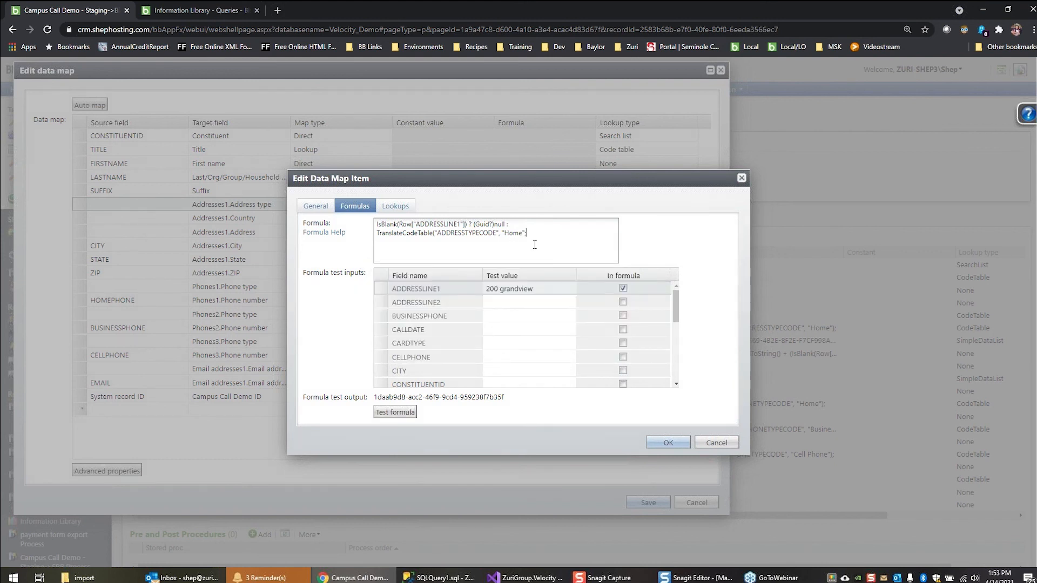
Restore the formula's closing parenthesis, retest it and accept the data map item
type(")")
left_click(388, 410)
left_click(669, 444)
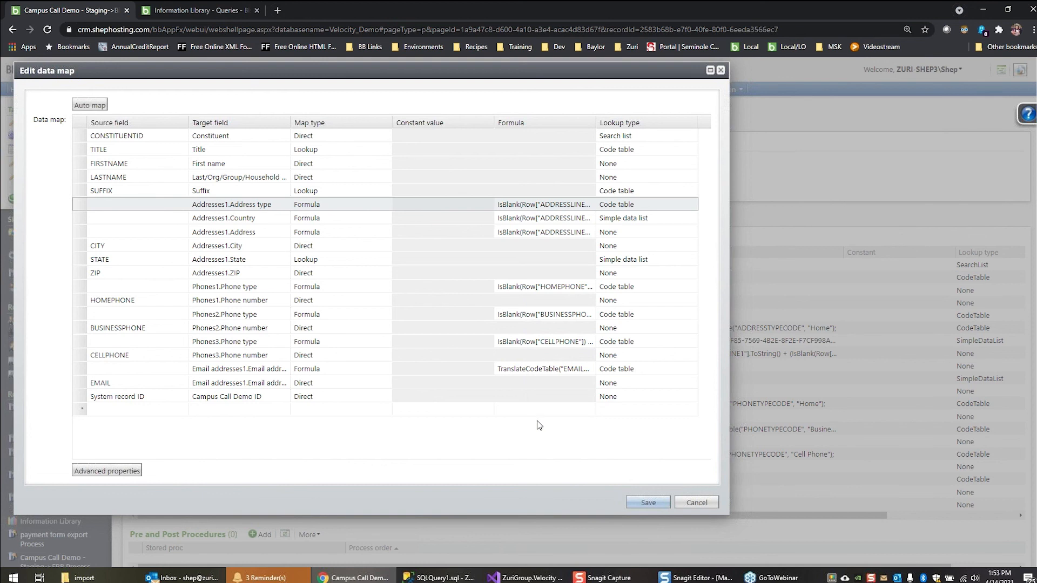
Discard the data map edits and run the Campus Call Demo - Staging->Bio Batch process twice, returning to the process list
left_click(696, 503)
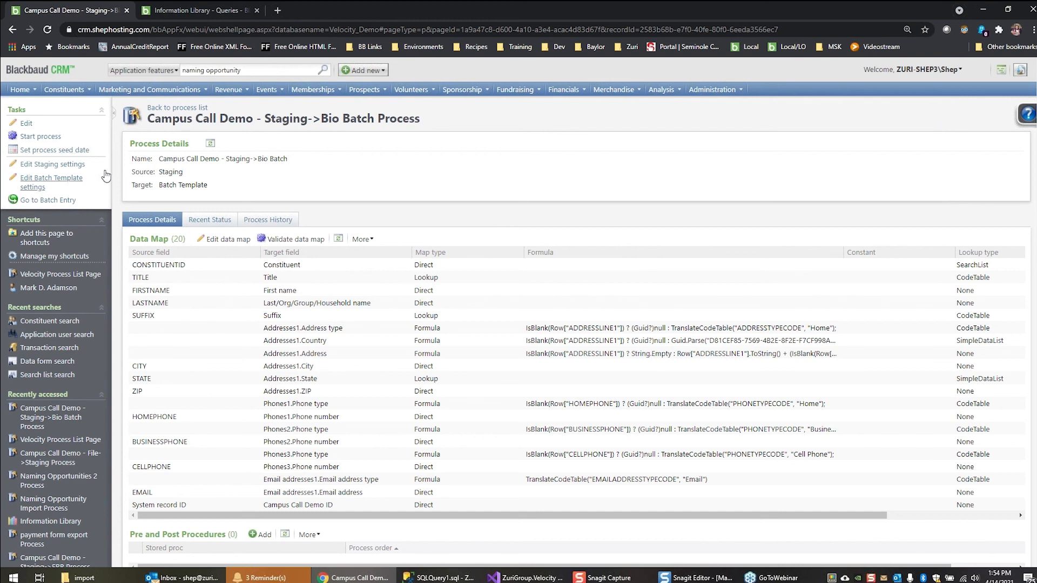
left_click(54, 136)
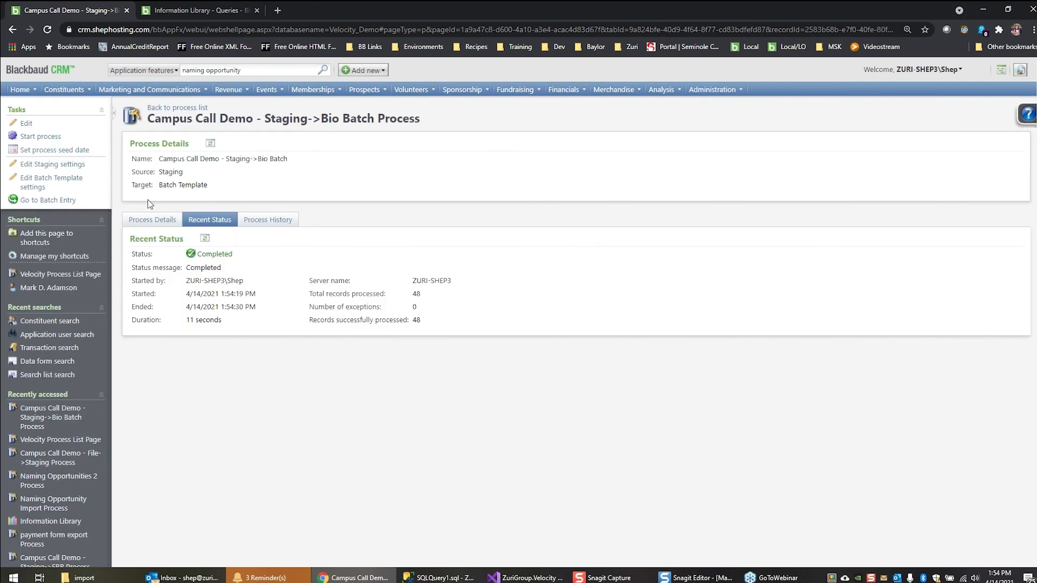
left_click(41, 137)
left_click(184, 111)
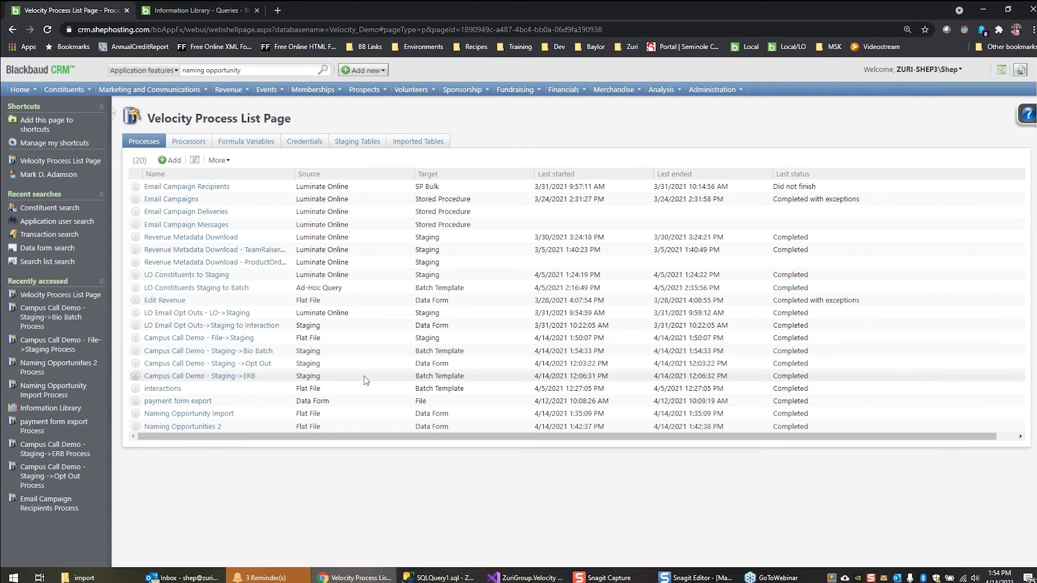
Open the Campus Call Demo - Staging ->Opt Out process and check which data form its settings use, leaving them unsaved
left_click(256, 366)
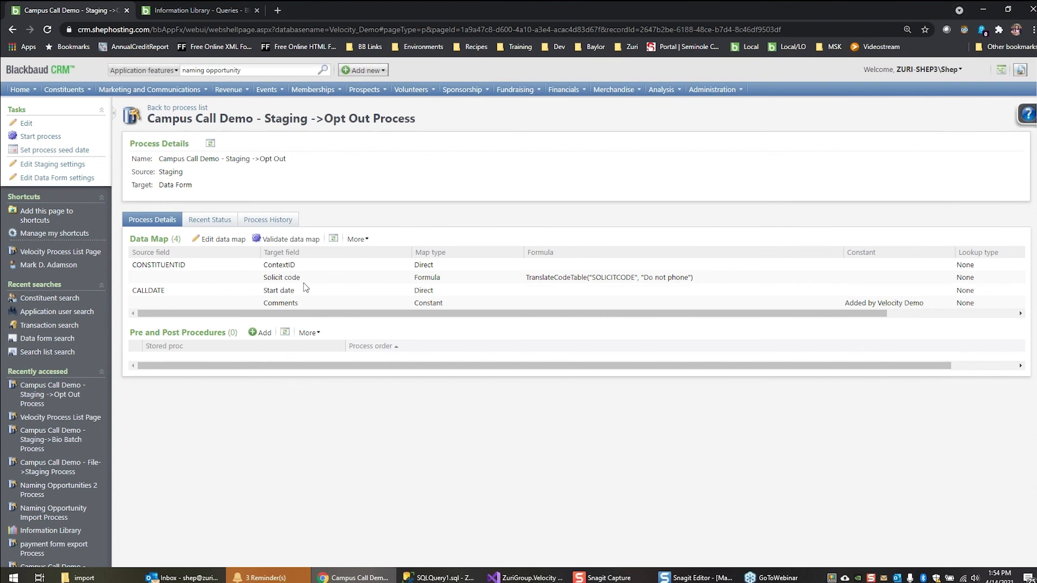
left_click(74, 180)
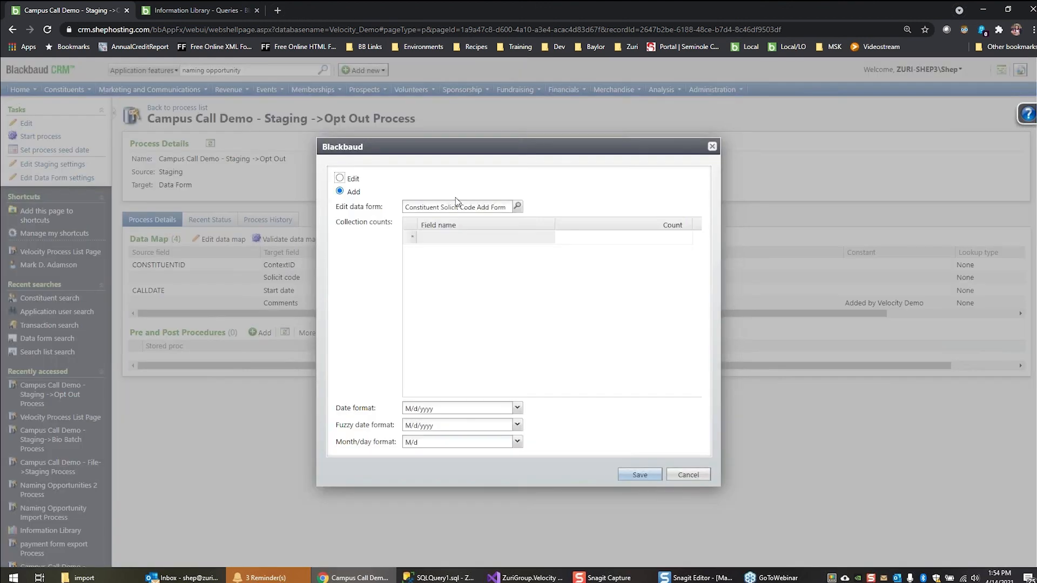
left_click_drag(413, 207, 536, 213)
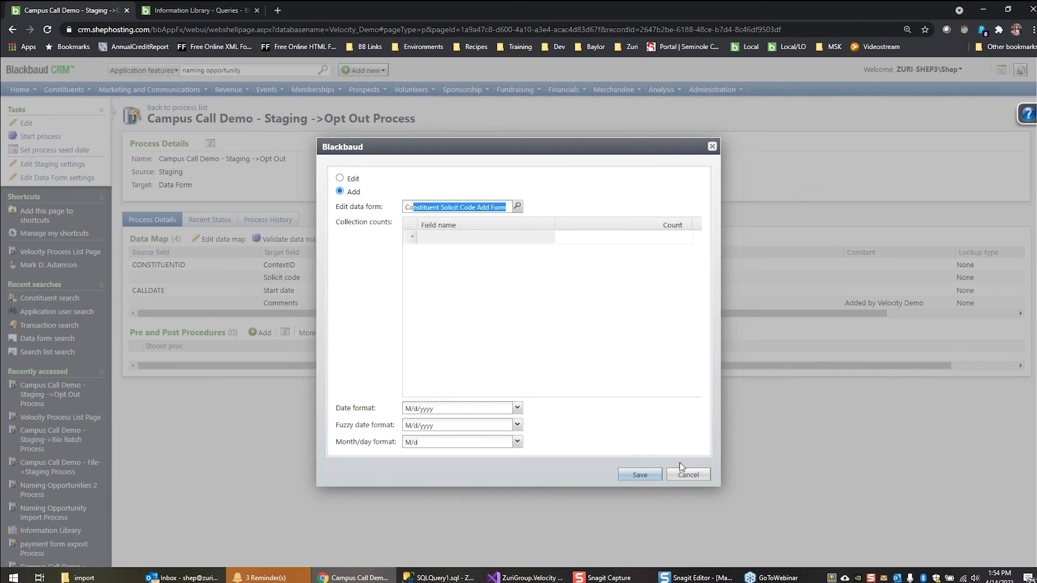
left_click(688, 477)
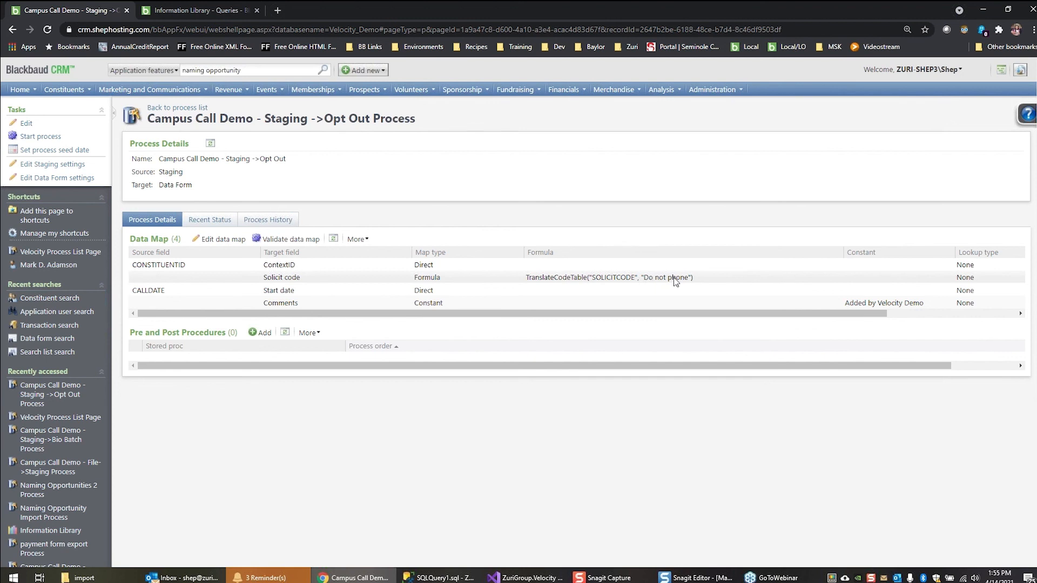
Review the three filter conditions of the Campus call opt outs query behind the staging settings, then cancel out of both dialogs
left_click(65, 164)
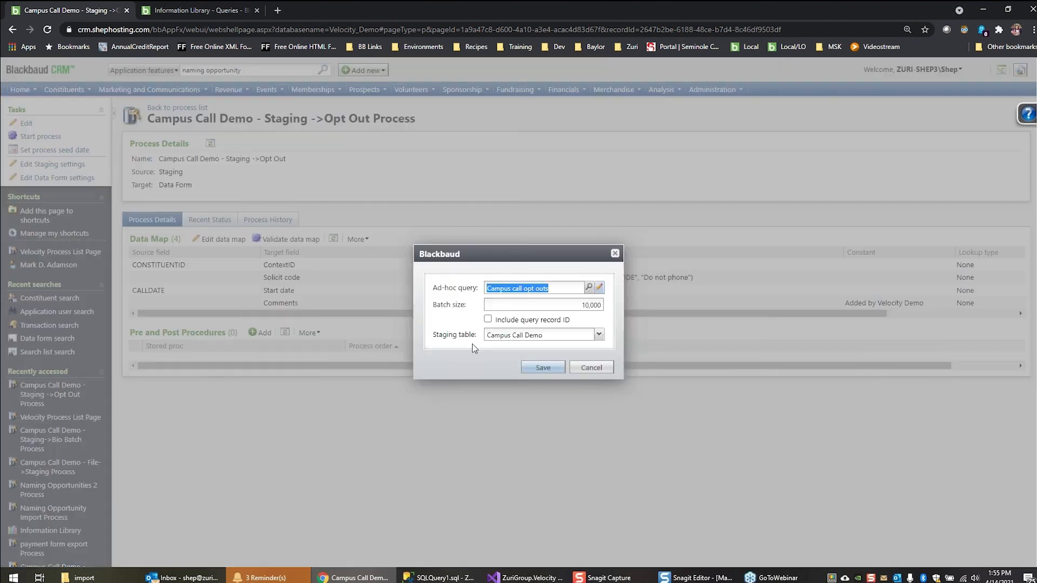
left_click(599, 289)
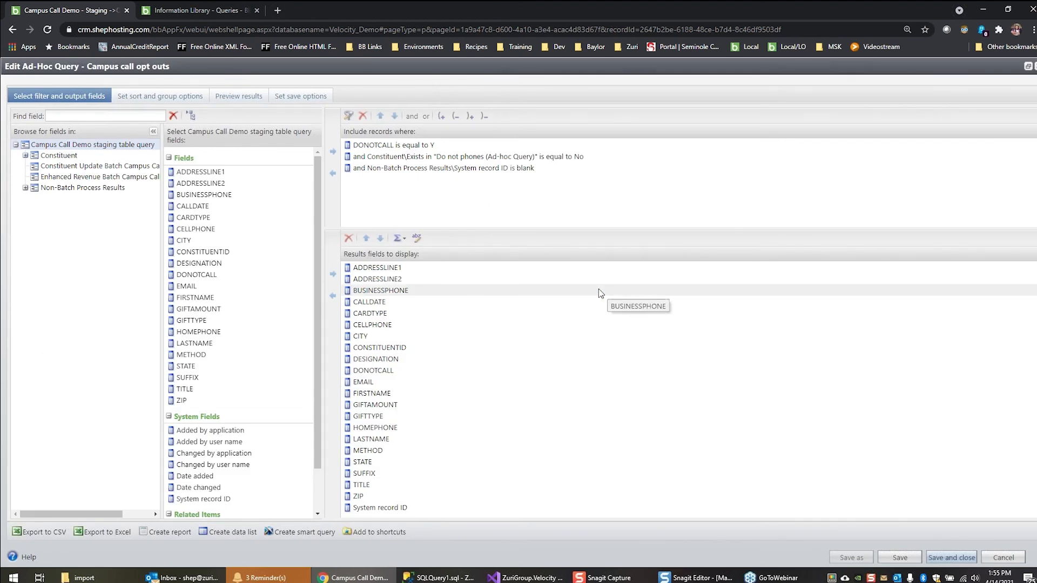
left_click(382, 145)
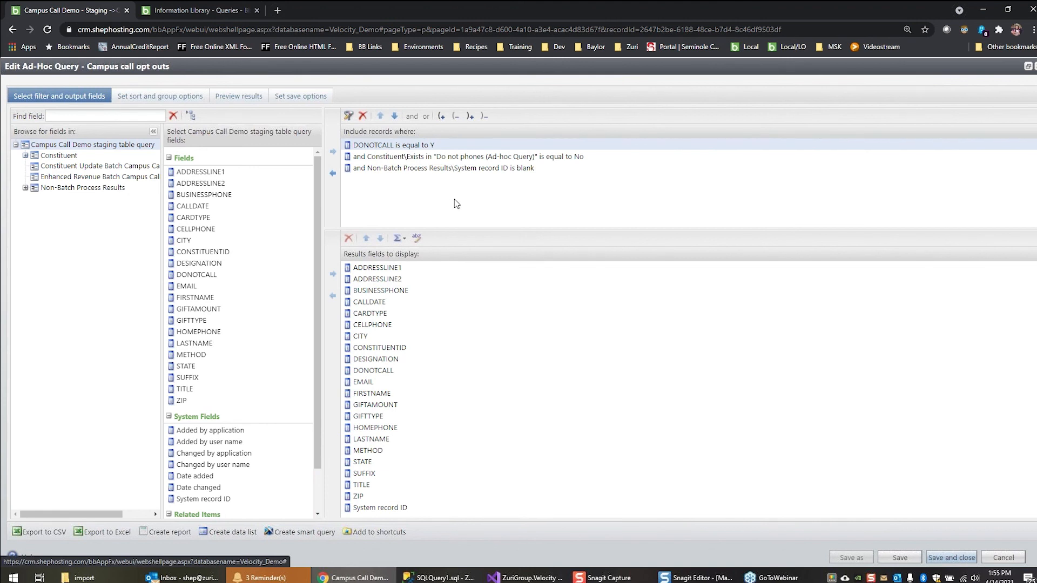
left_click(400, 157)
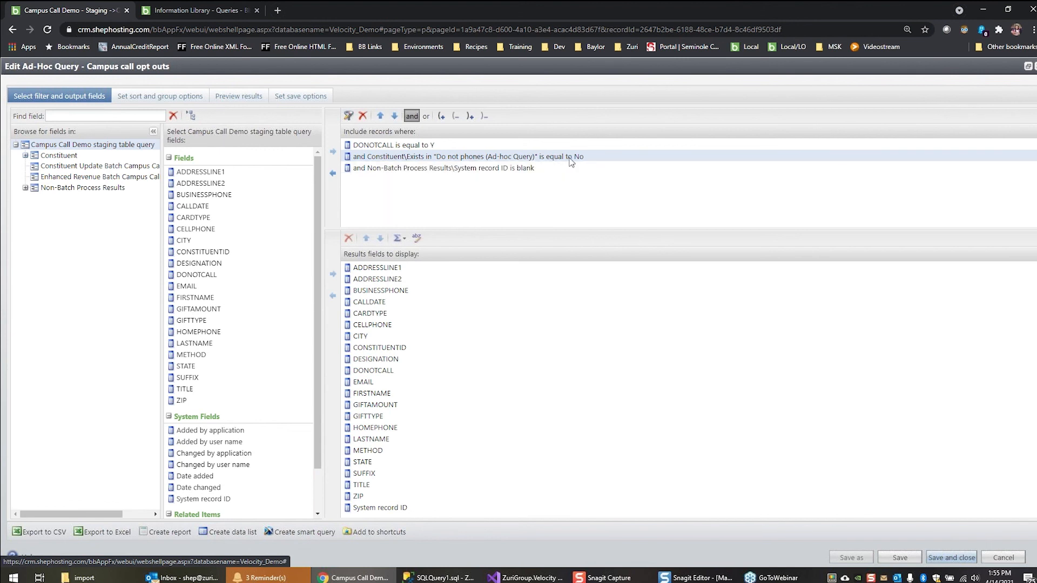
left_click(478, 168)
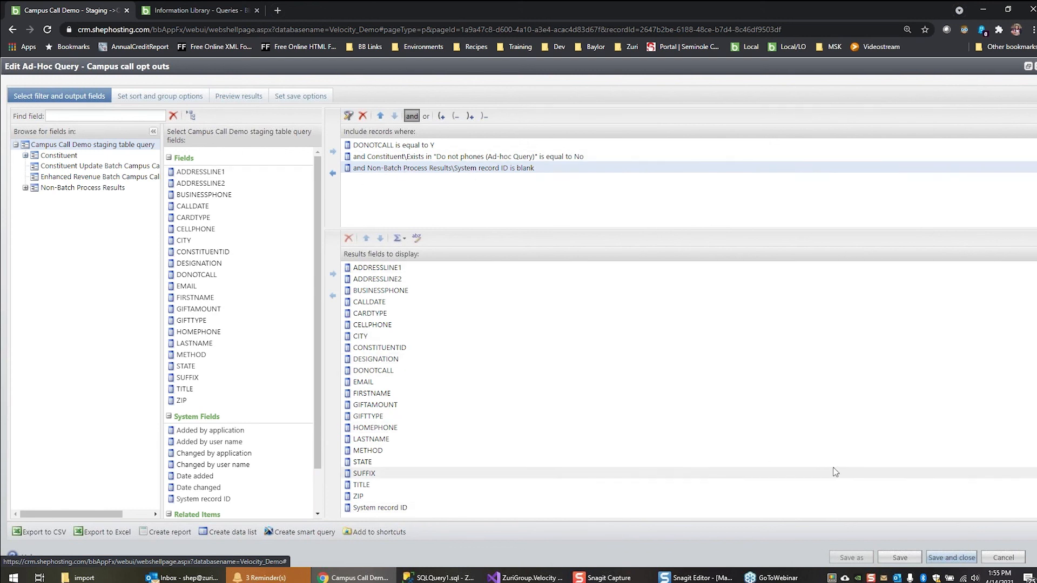
left_click(1001, 556)
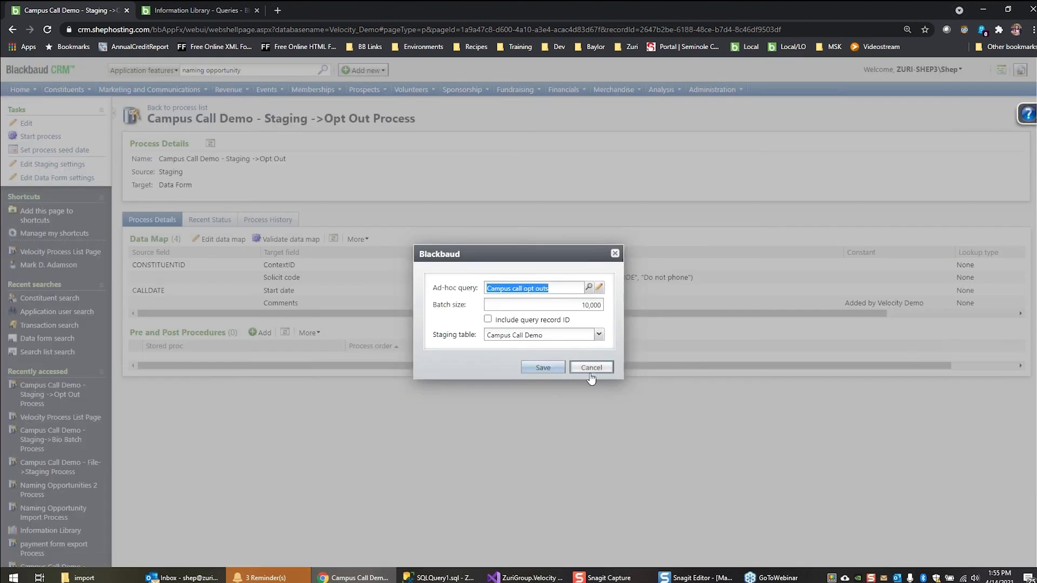
left_click(589, 367)
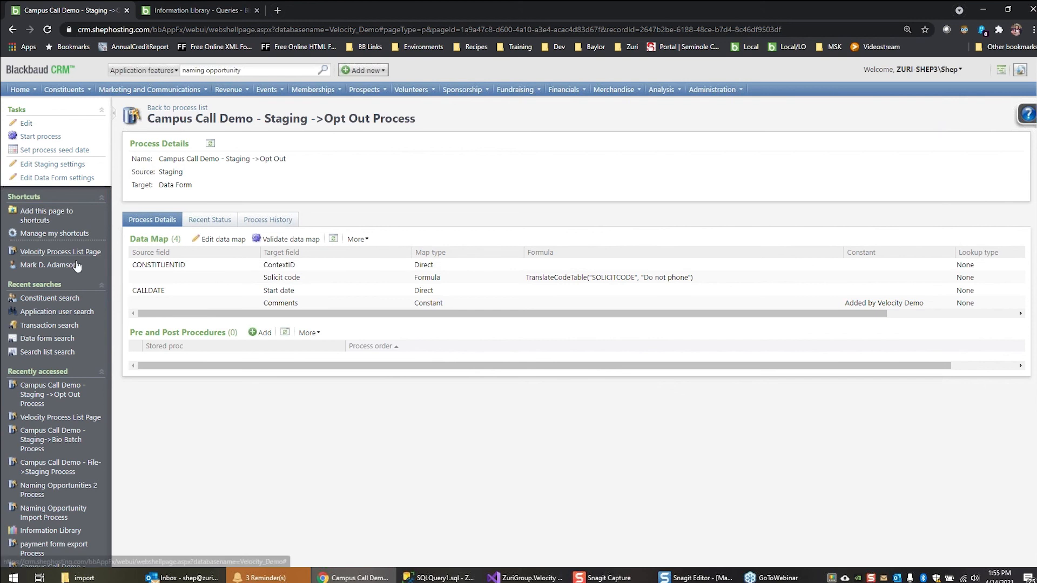
Open the shortcut constituent's record in a new browser tab and examine the solicit codes in the communication preferences
right_click(38, 266)
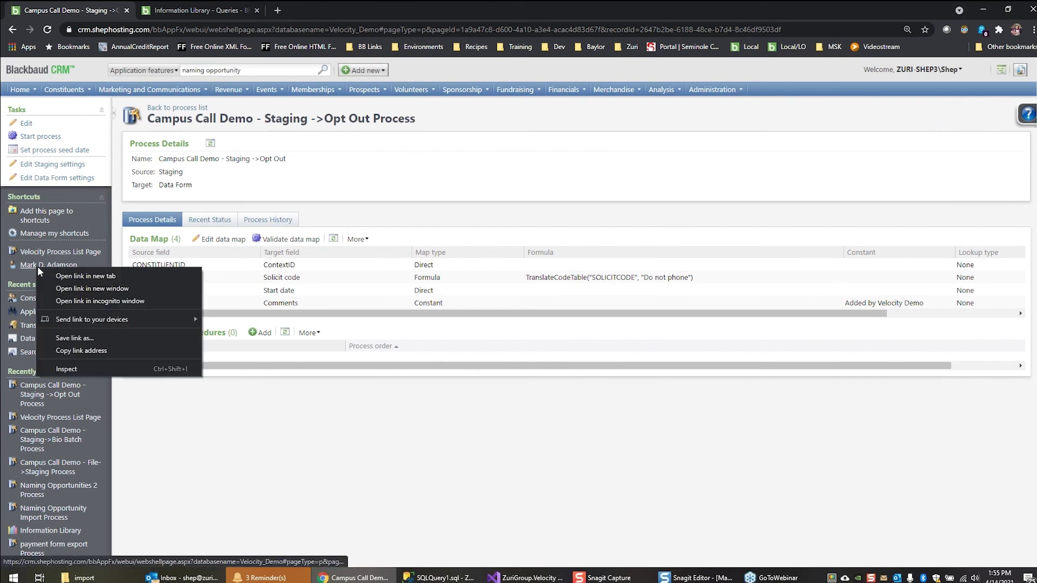
left_click(86, 276)
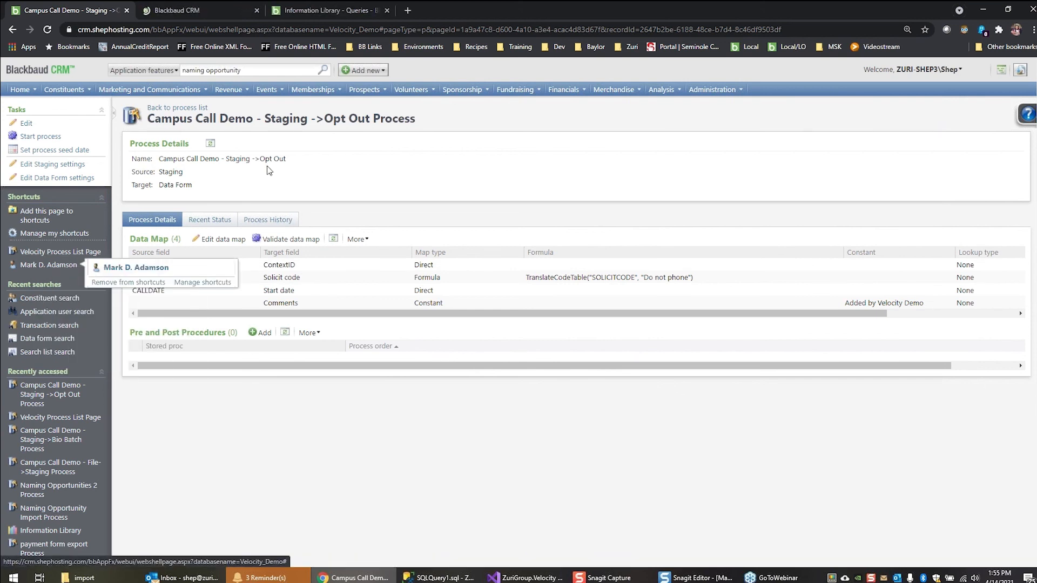
left_click(197, 11)
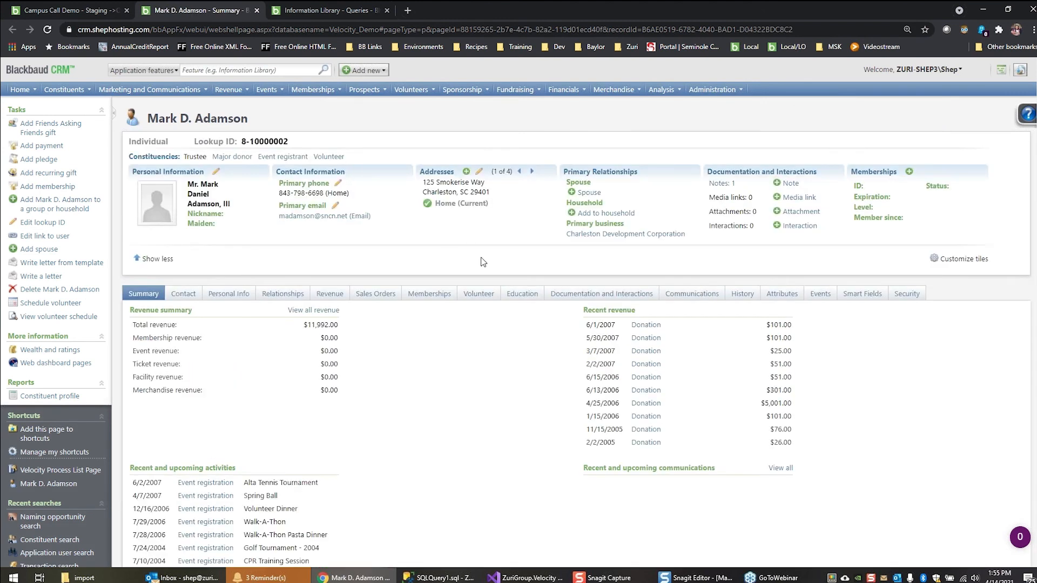
left_click(684, 295)
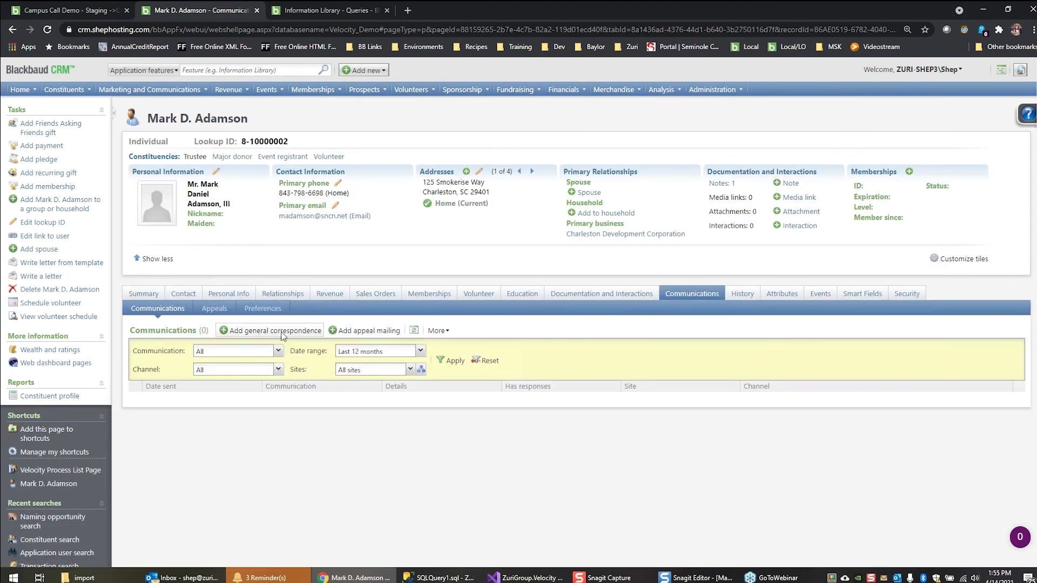
left_click(252, 309)
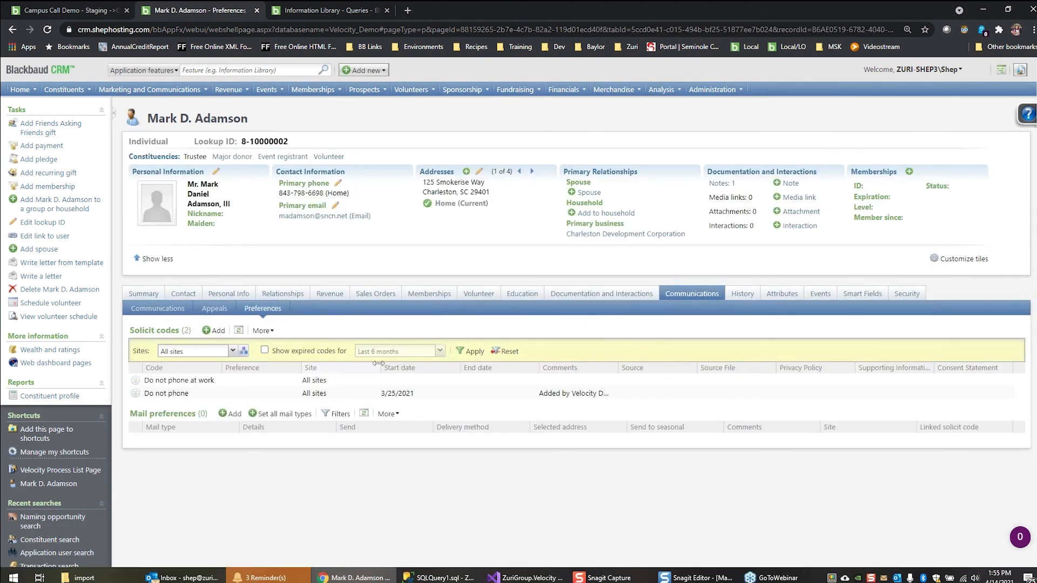
left_click(363, 396)
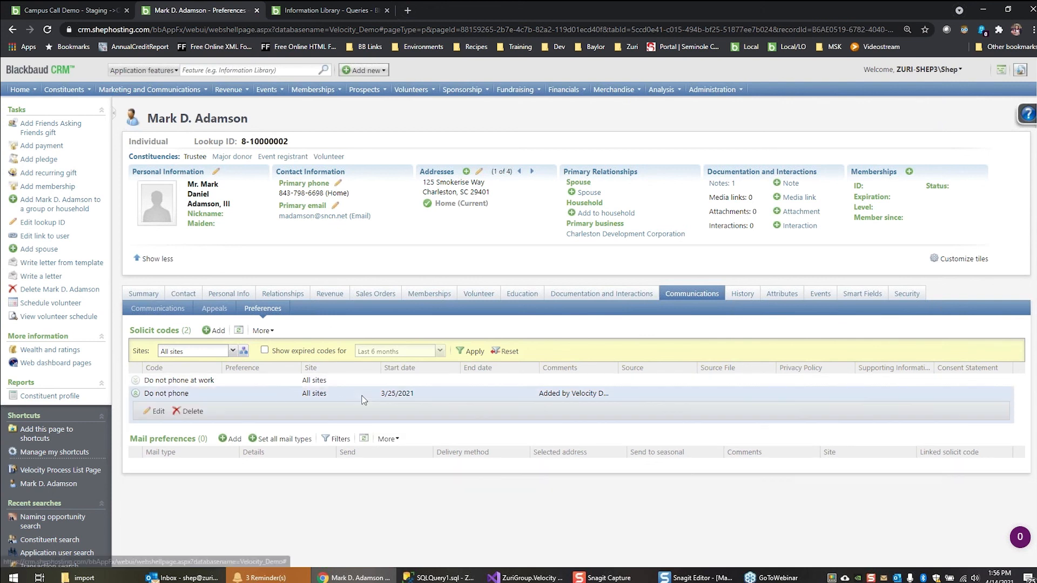
left_click(363, 397)
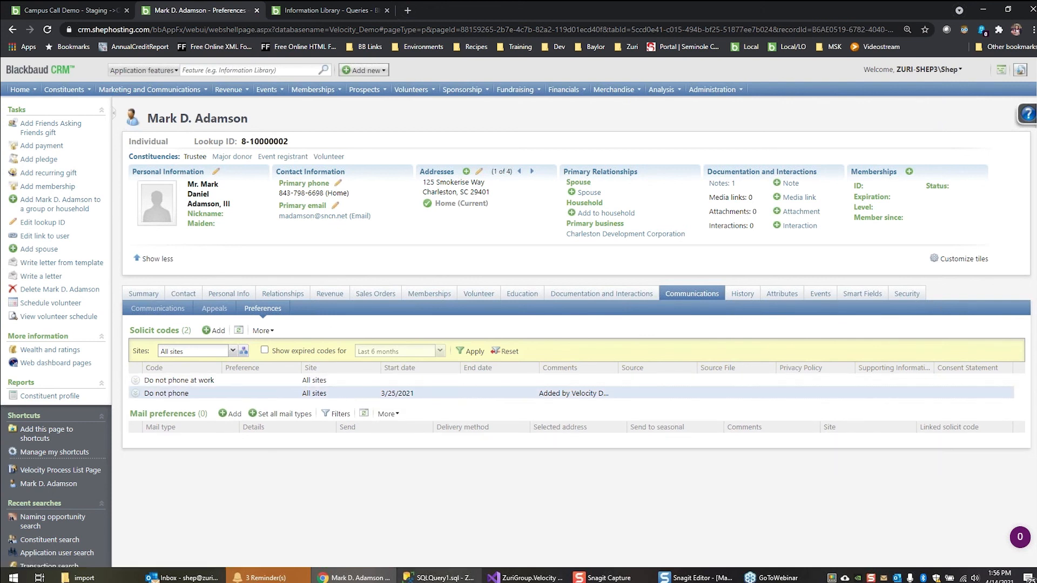
In SQL Server Management Studio, run the delete of constituentsolicitcode rows with dateadded > '1/1/2021', then refresh the constituent's solicit codes in the CRM
key("alt+Tab")
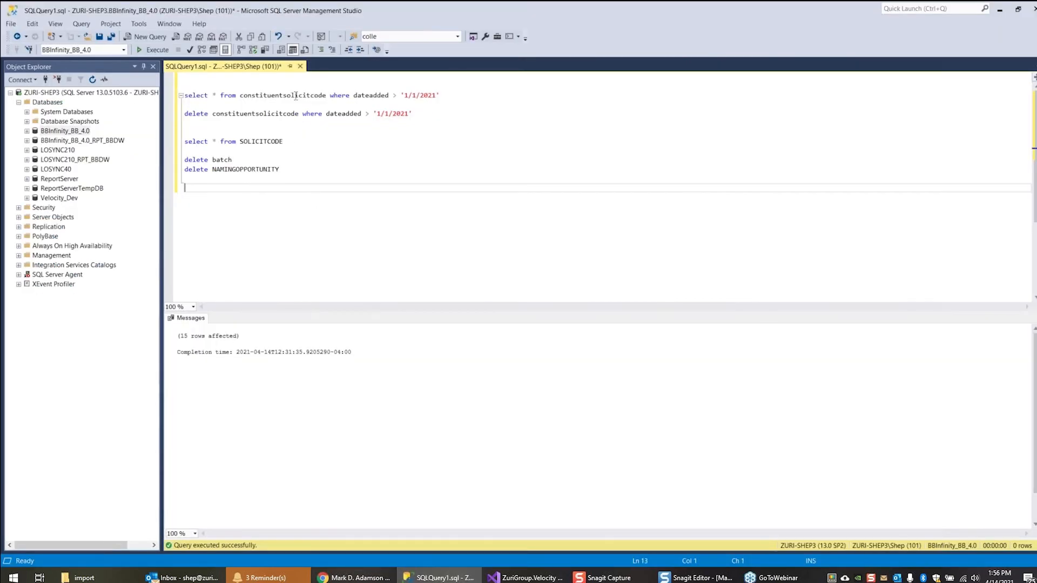
left_click_drag(185, 104, 184, 123)
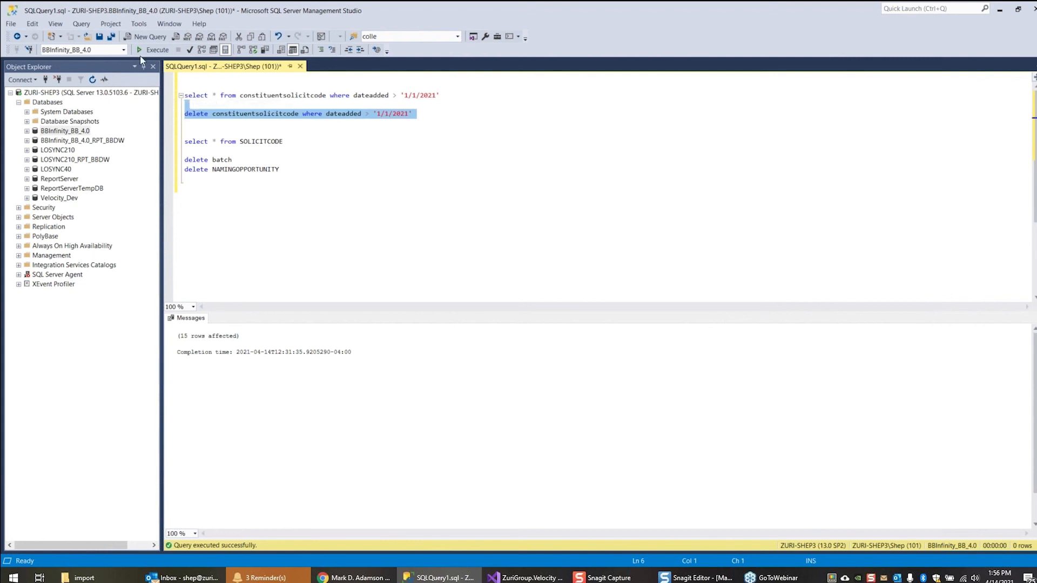
left_click(153, 50)
key("alt+Tab")
left_click(238, 330)
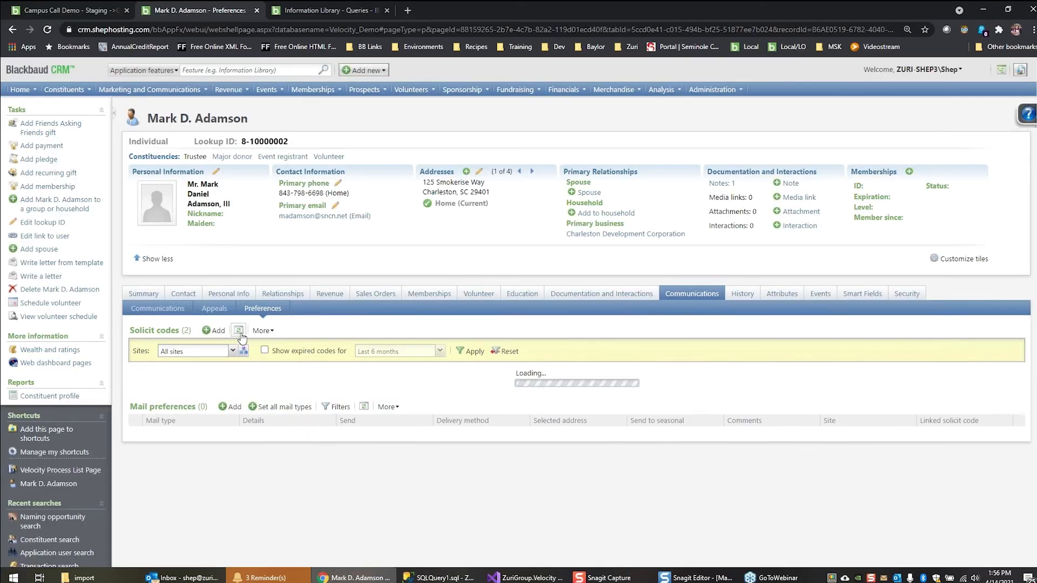
Run the Campus Call Demo - Staging ->Opt Out process, check the constituent's solicit codes, and return to the process list
left_click(76, 15)
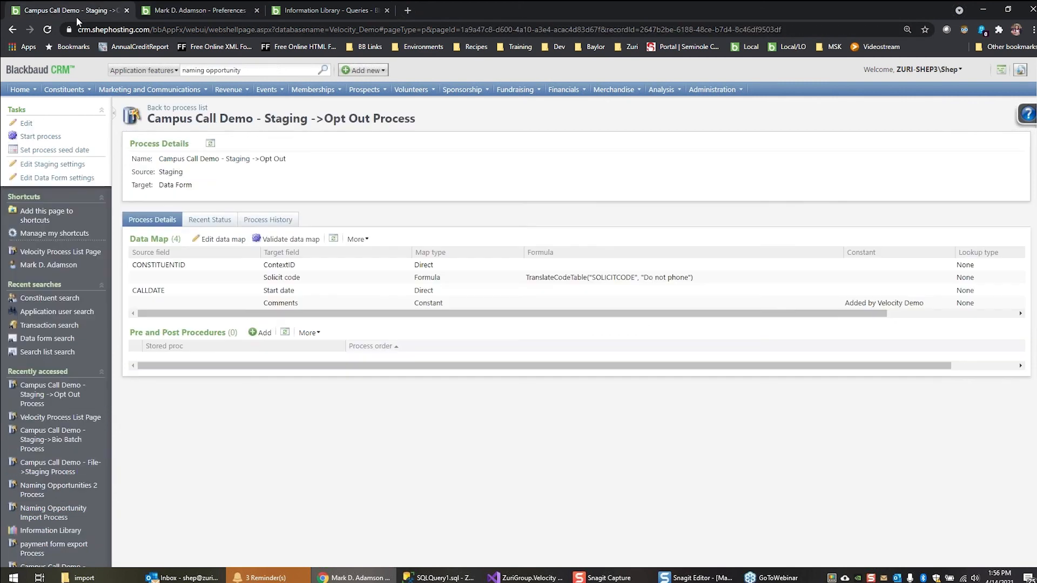
left_click(43, 138)
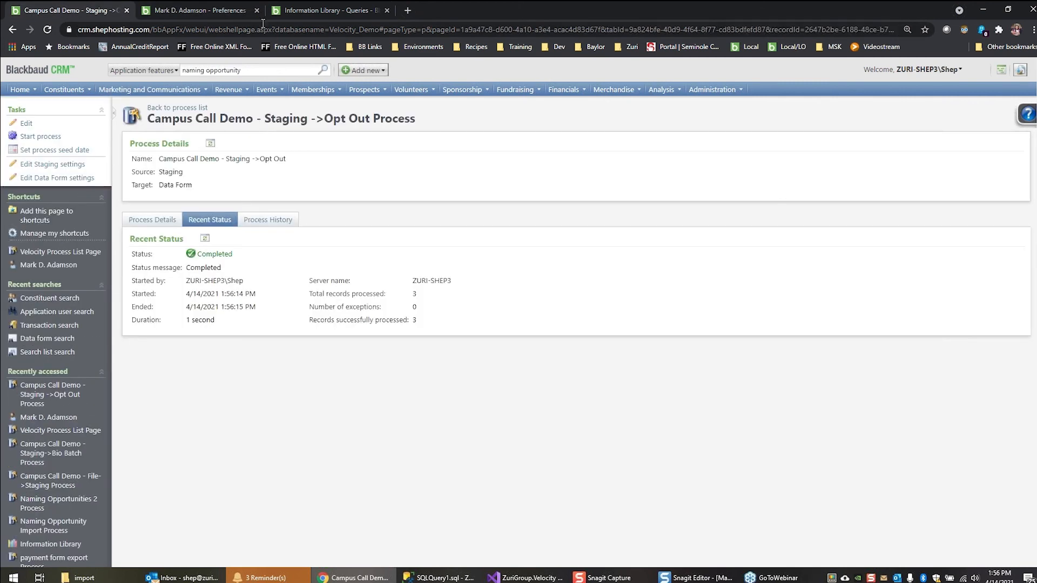
left_click(209, 11)
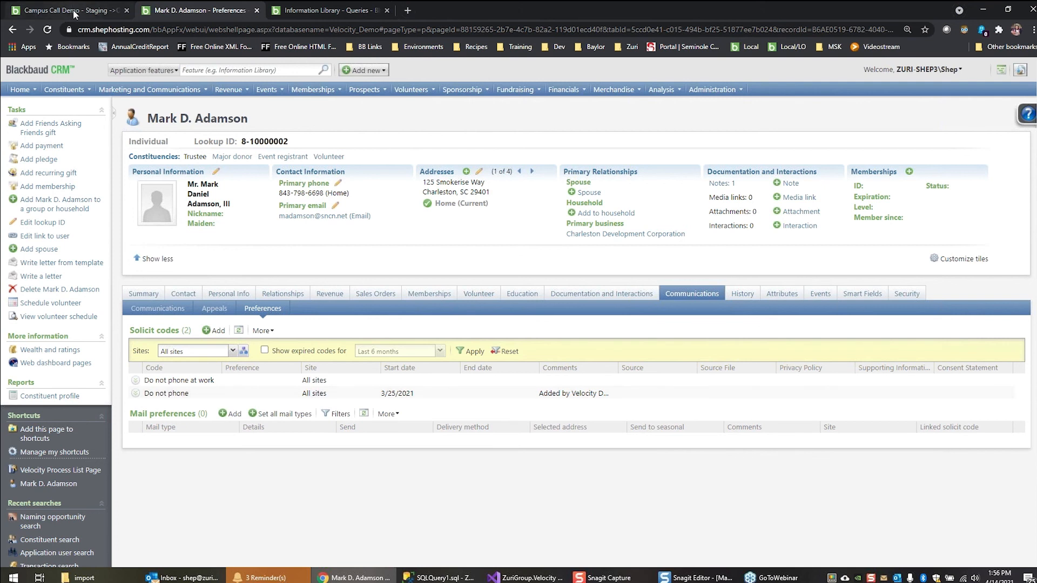
left_click(31, 10)
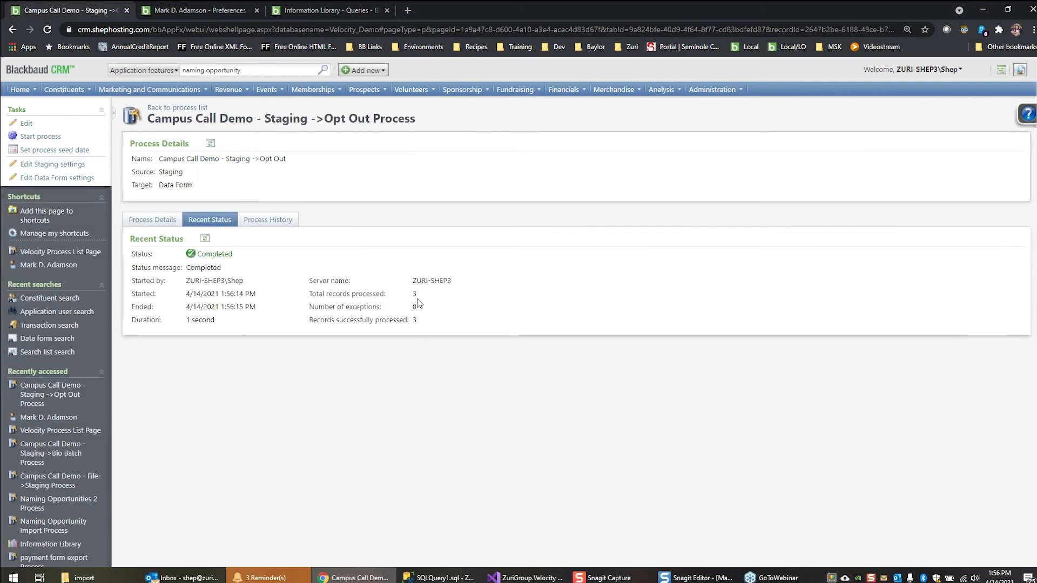
left_click(184, 111)
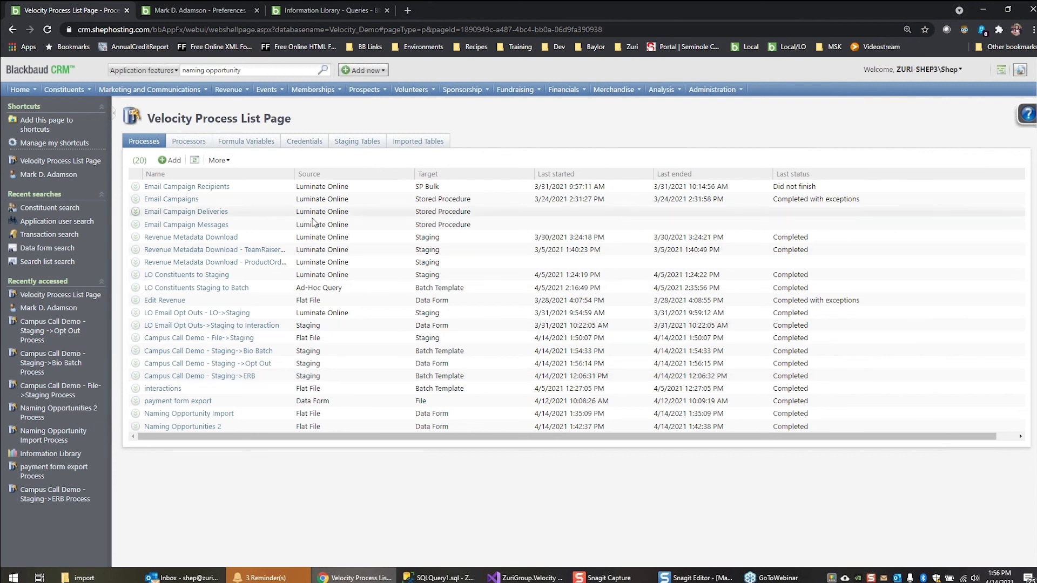
Open the Email Campaign Recipients process, examine the record throughput comparison image in Snagit Editor, and minimize that window
left_click(208, 188)
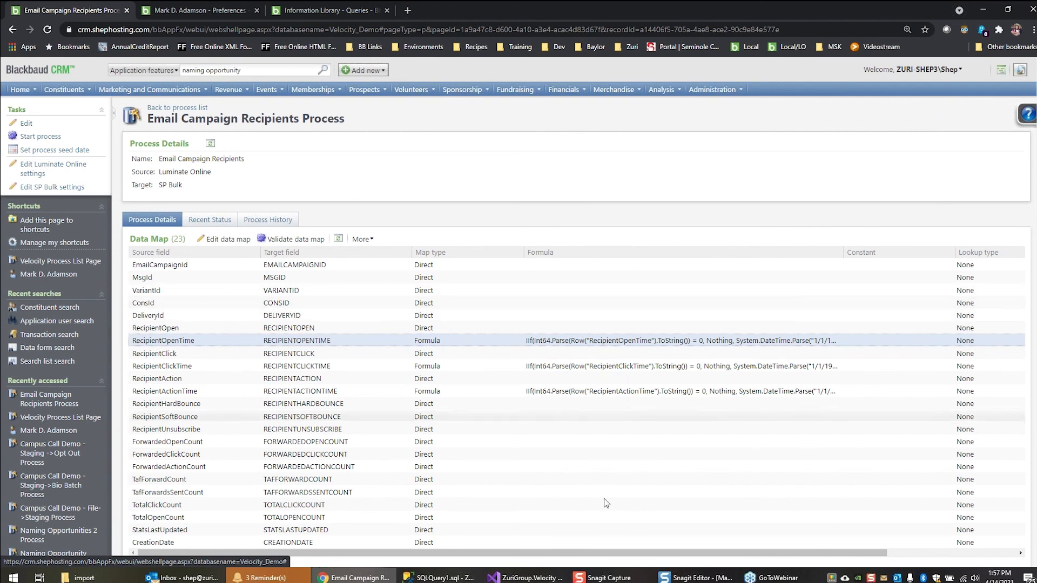
left_click(679, 579)
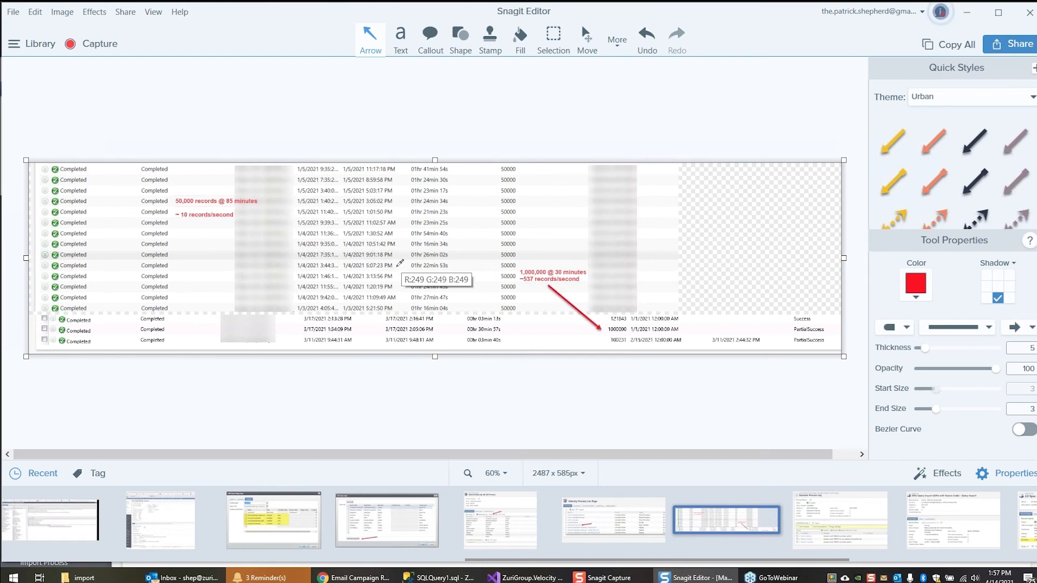
scroll(400, 263, "up", 4)
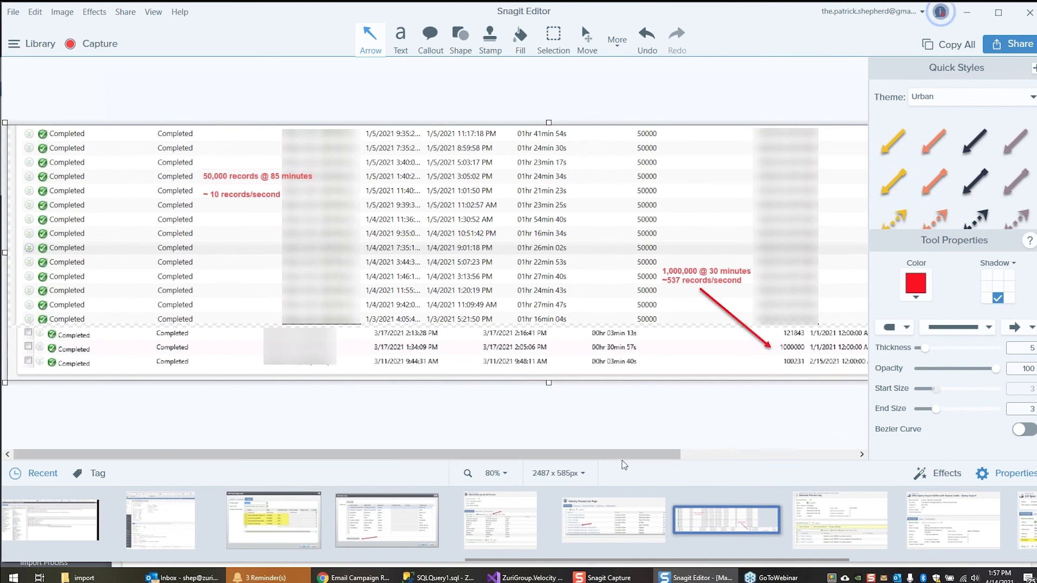
left_click_drag(641, 455, 815, 455)
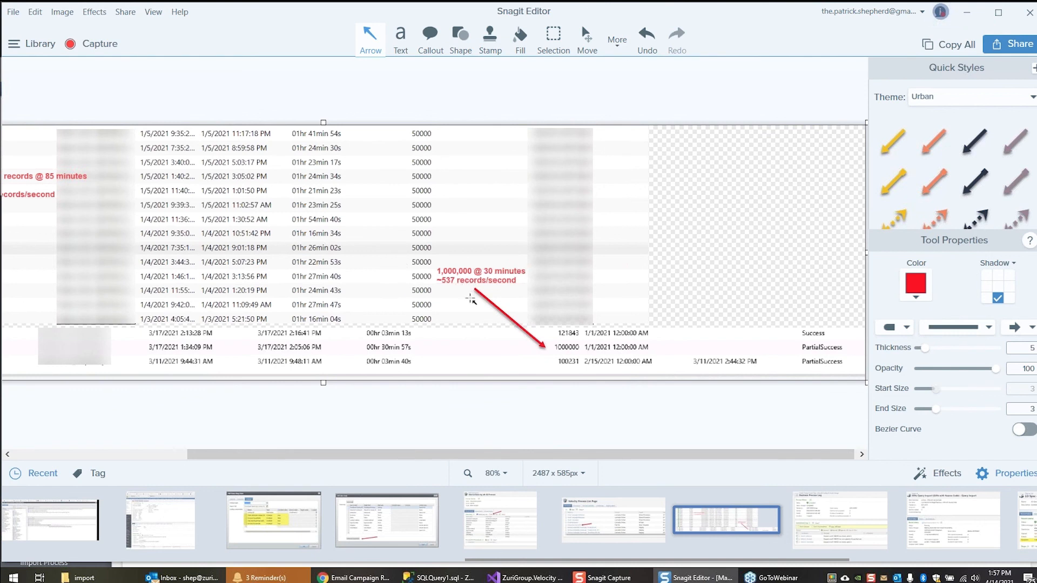
left_click_drag(480, 459, 349, 464)
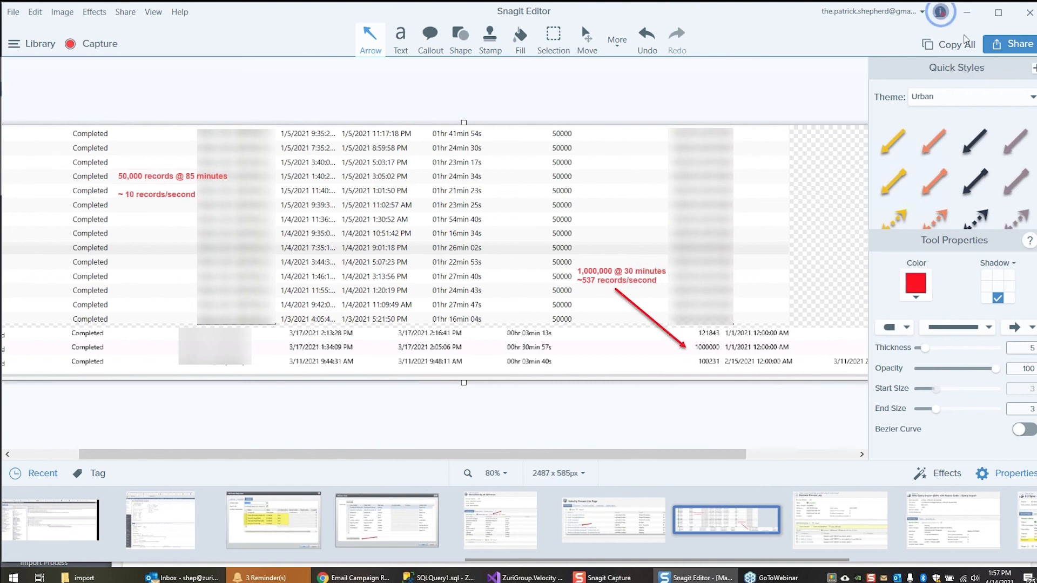
left_click(974, 12)
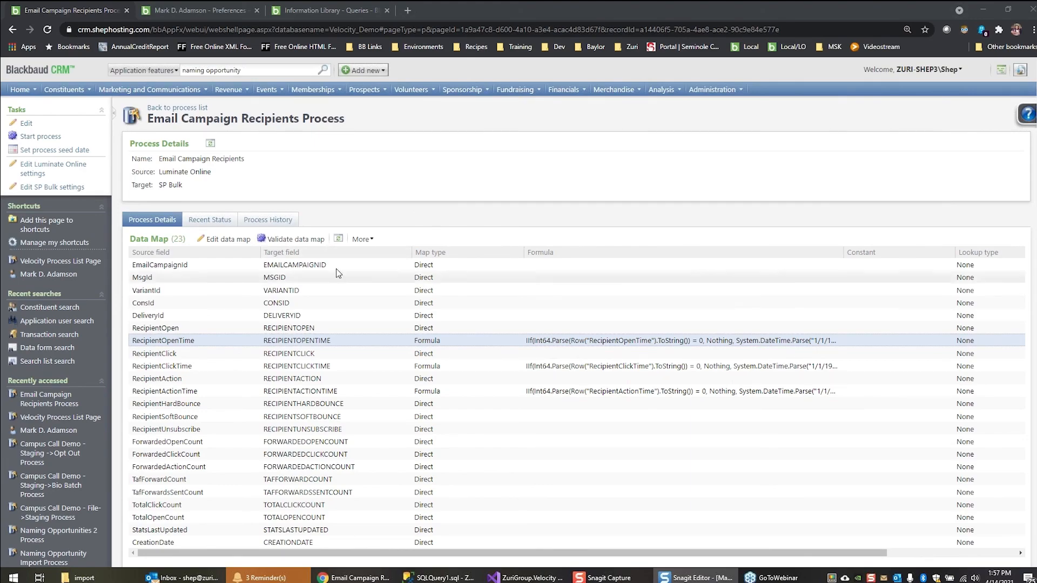
Open the Email Campaign Recipients data map maximized and bring up the formula of its RecipientOpenTime item
left_click(231, 241)
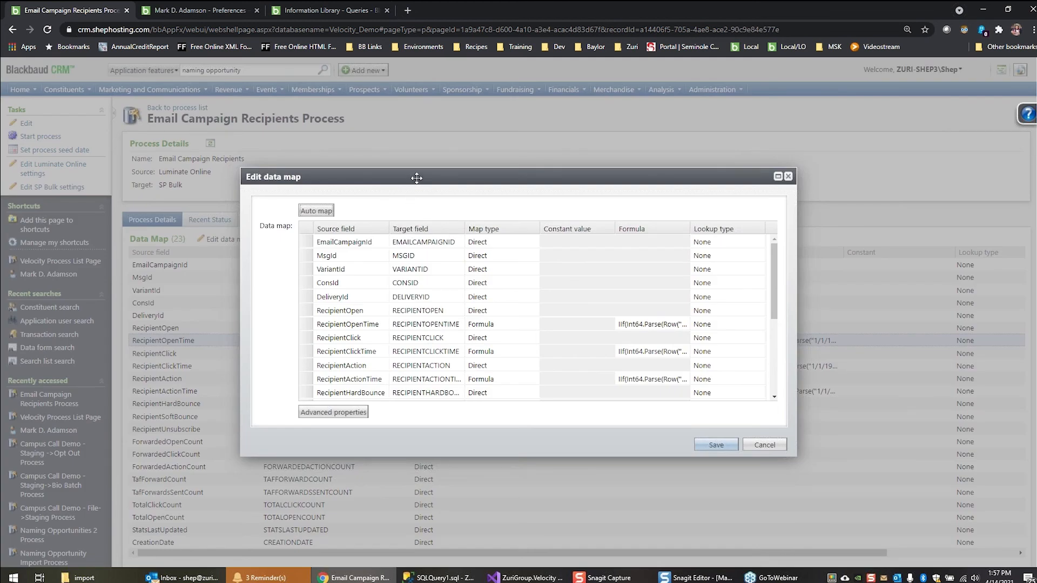
double_click(416, 177)
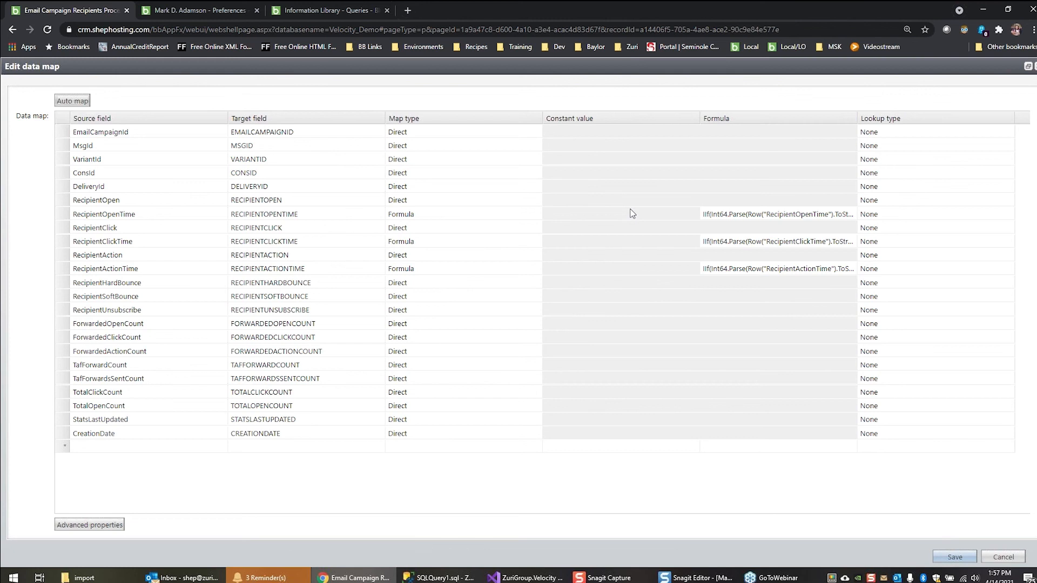
left_click(628, 215)
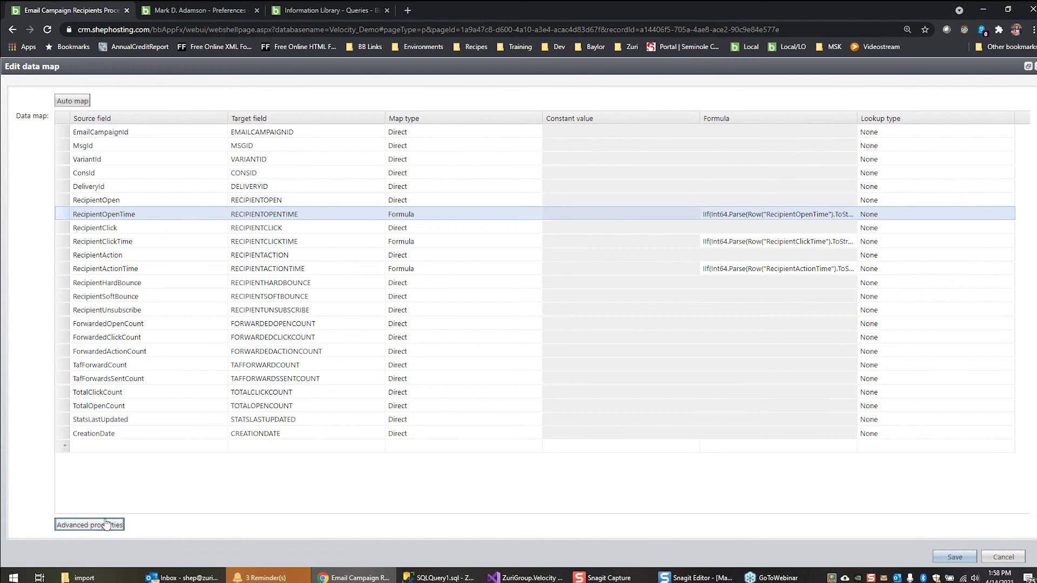
double_click(424, 213)
left_click(360, 206)
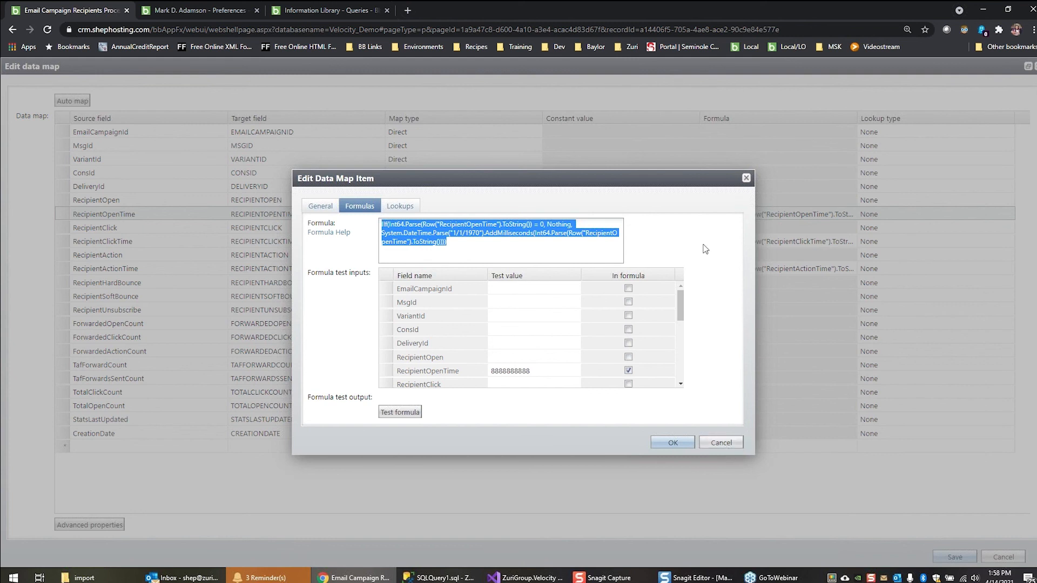
Examine the date conversion parts of the RecipientOpenTime formula and test it with the existing test value
left_click(550, 244)
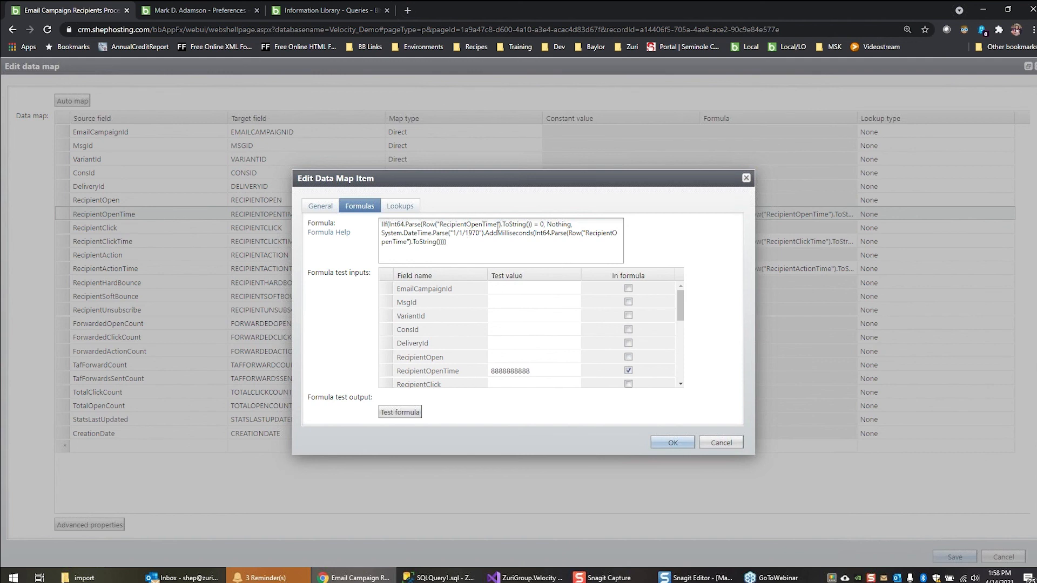
left_click(497, 224)
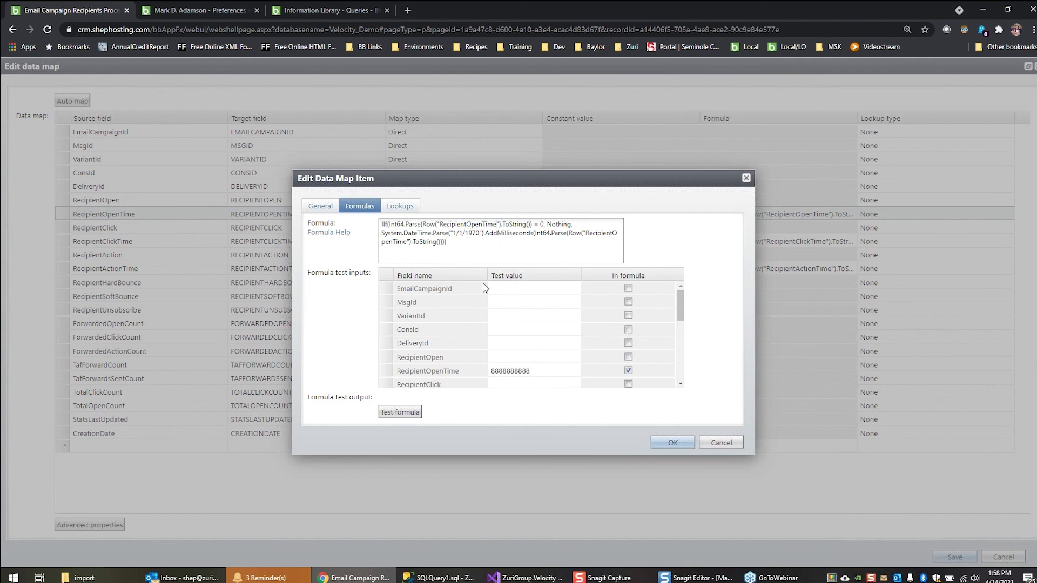
double_click(474, 224)
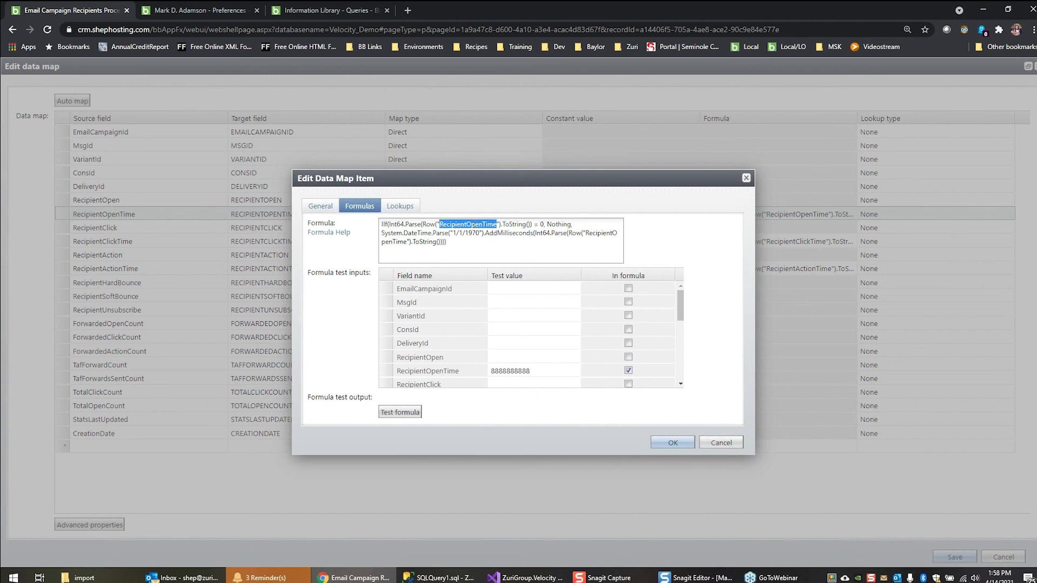
left_click(501, 247)
double_click(508, 234)
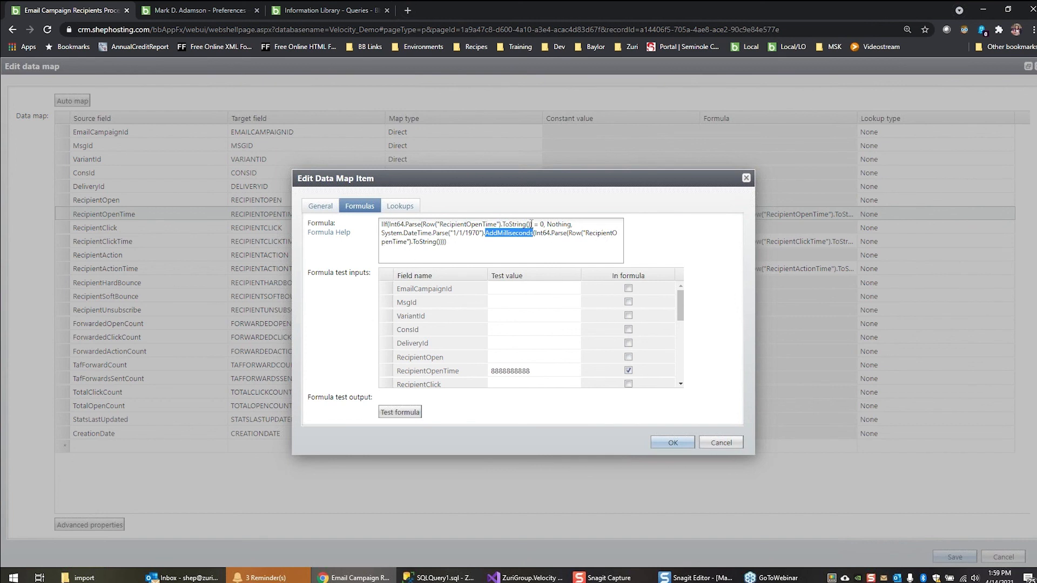
left_click(409, 413)
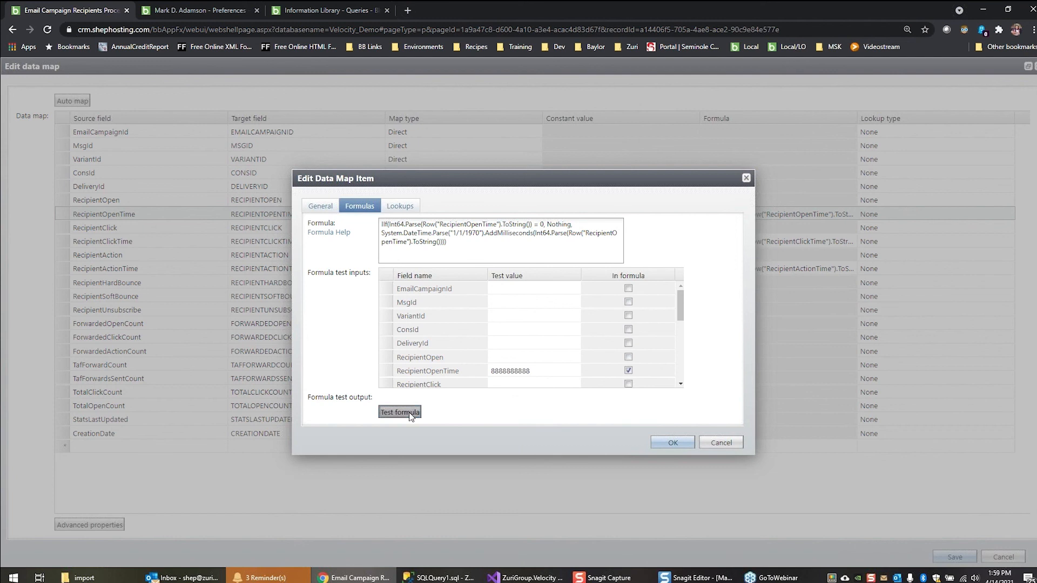
left_click(535, 372)
left_click(535, 373)
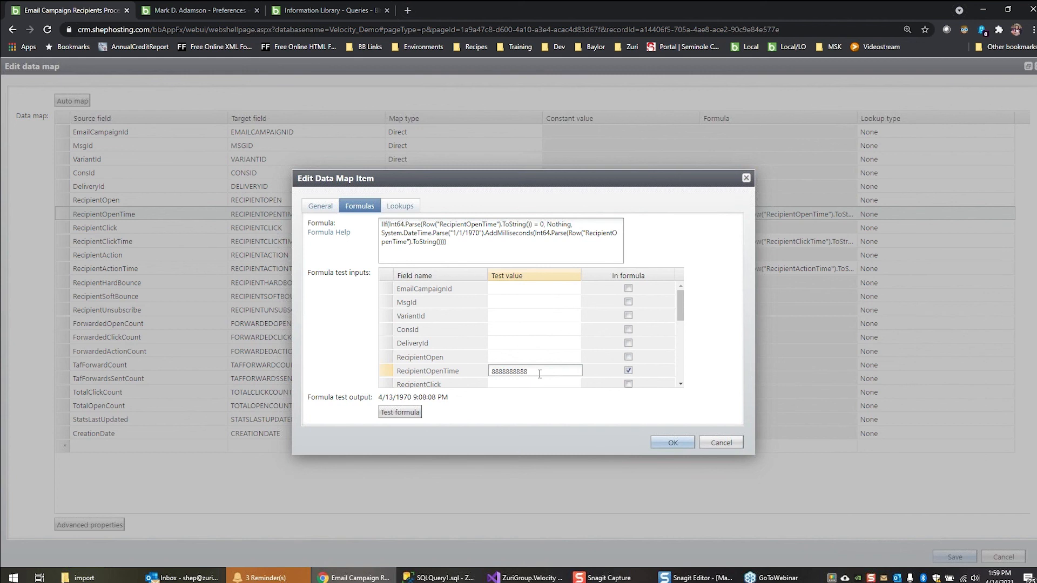
type("8")
left_click(400, 413)
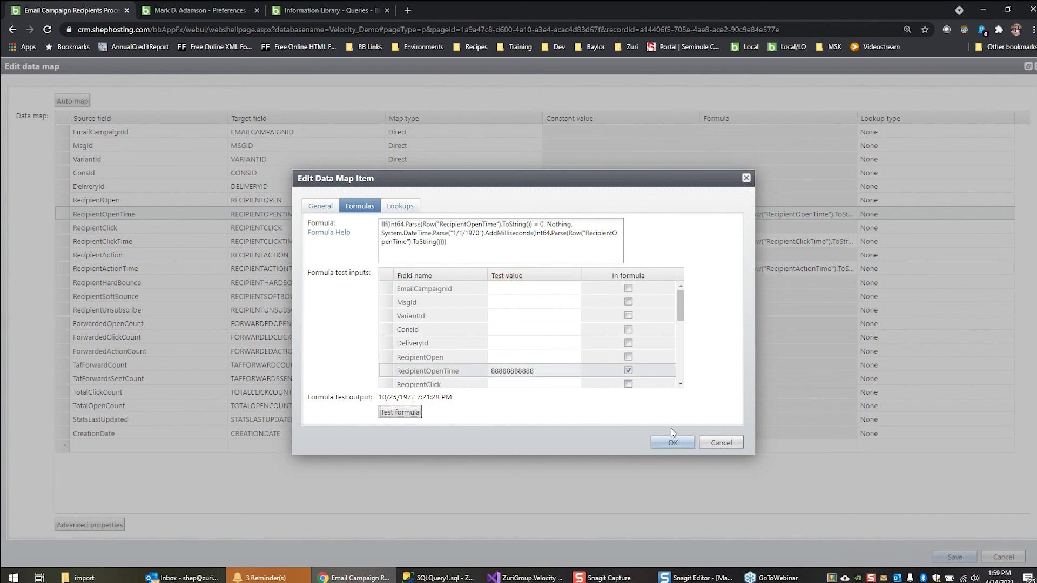
left_click(725, 443)
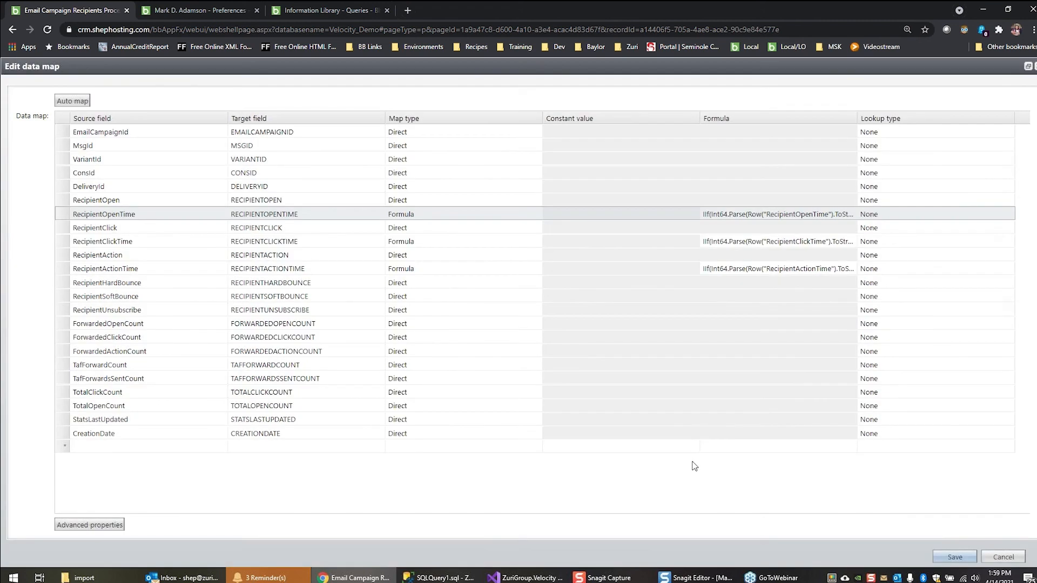
left_click(1003, 557)
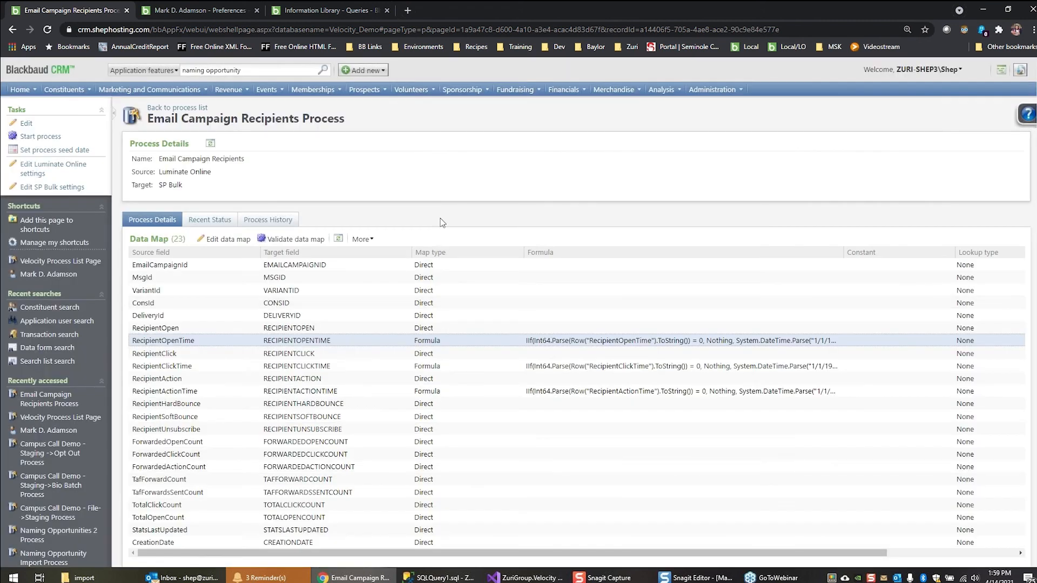